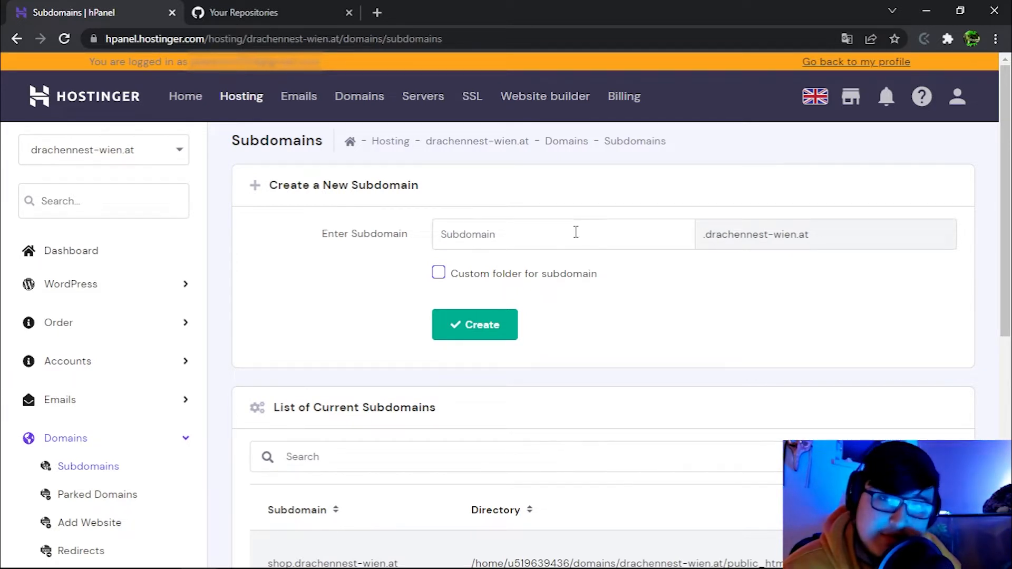
Create the books-api subdomain.
click(509, 232)
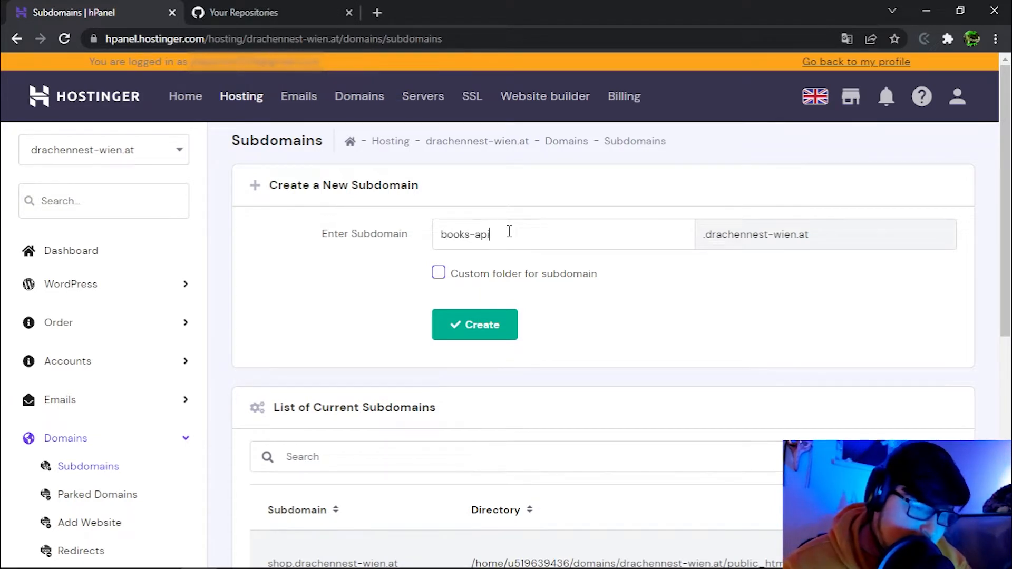
click(467, 314)
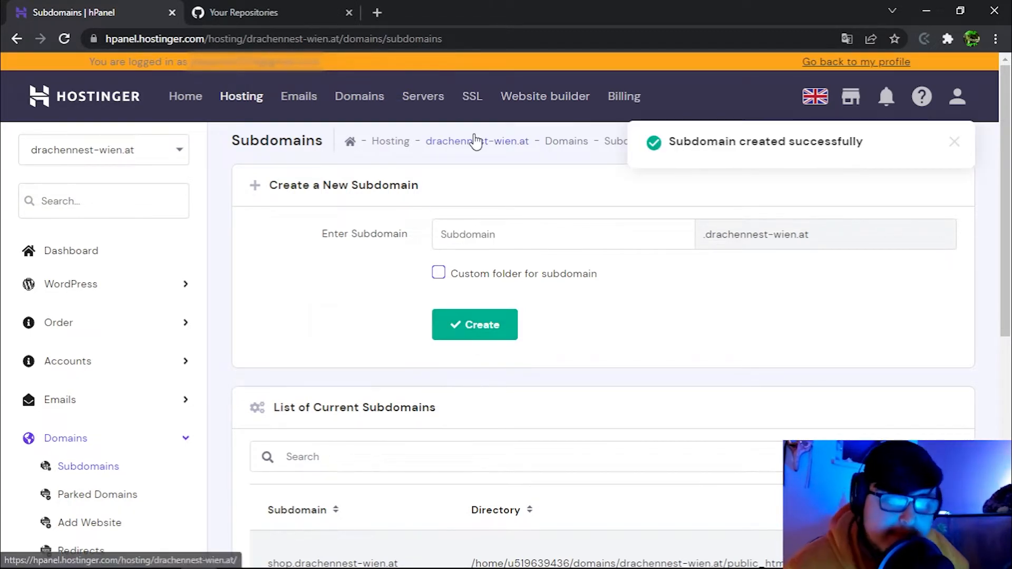
scroll(84, 290, down, 8)
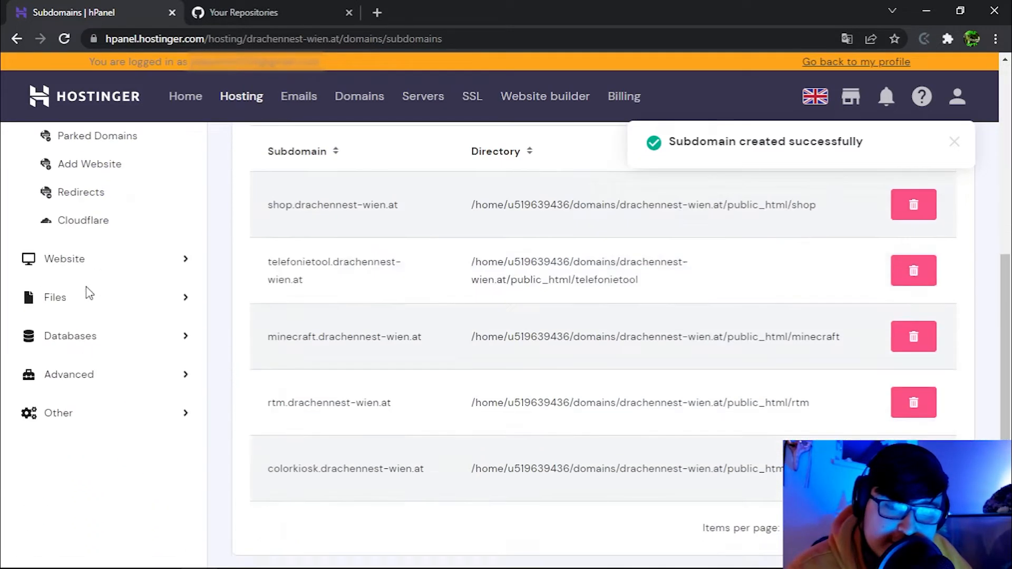
Open the beta File Manager in a new tab and browse to public_html/books-api, which holds only default.php.
click(50, 243)
scroll(72, 233, up, 1)
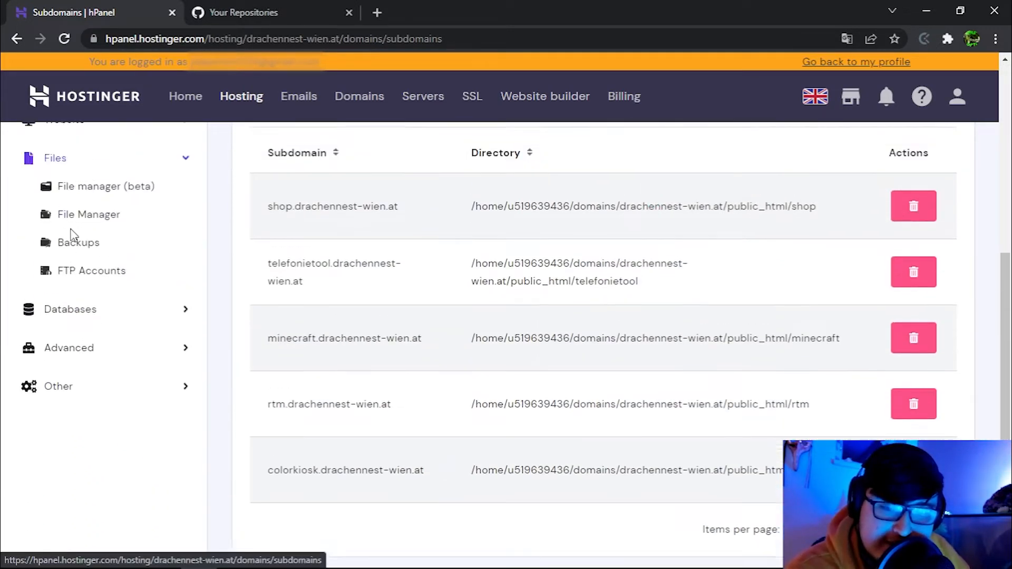
right_click(89, 198)
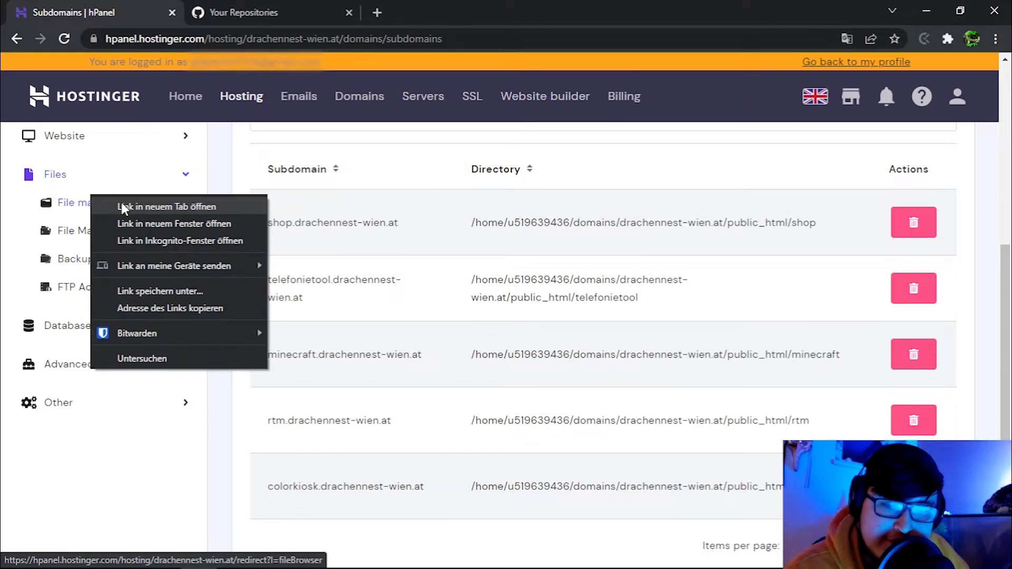
click(122, 203)
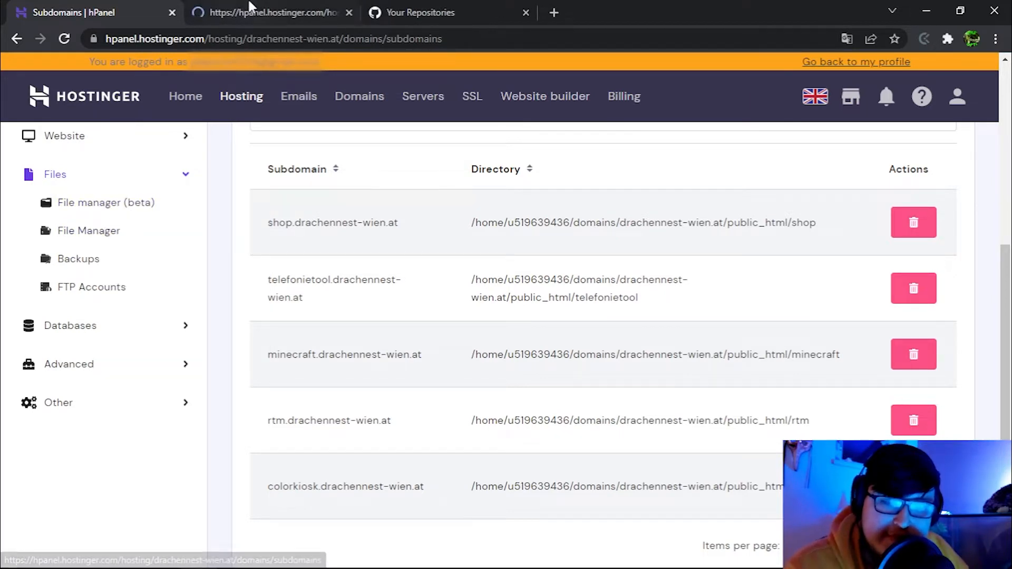
click(253, 11)
click(294, 193)
double_click(294, 193)
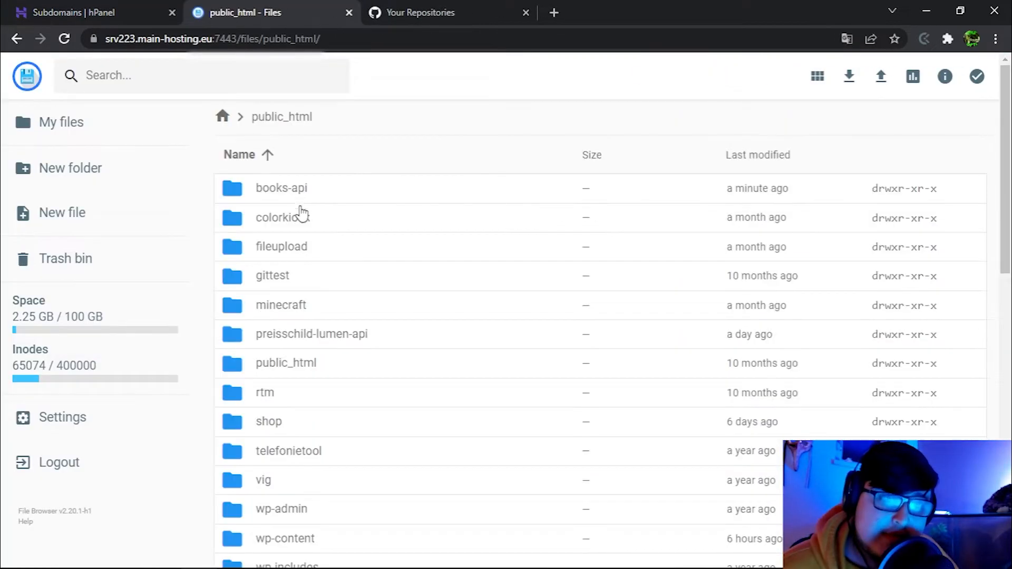
double_click(304, 194)
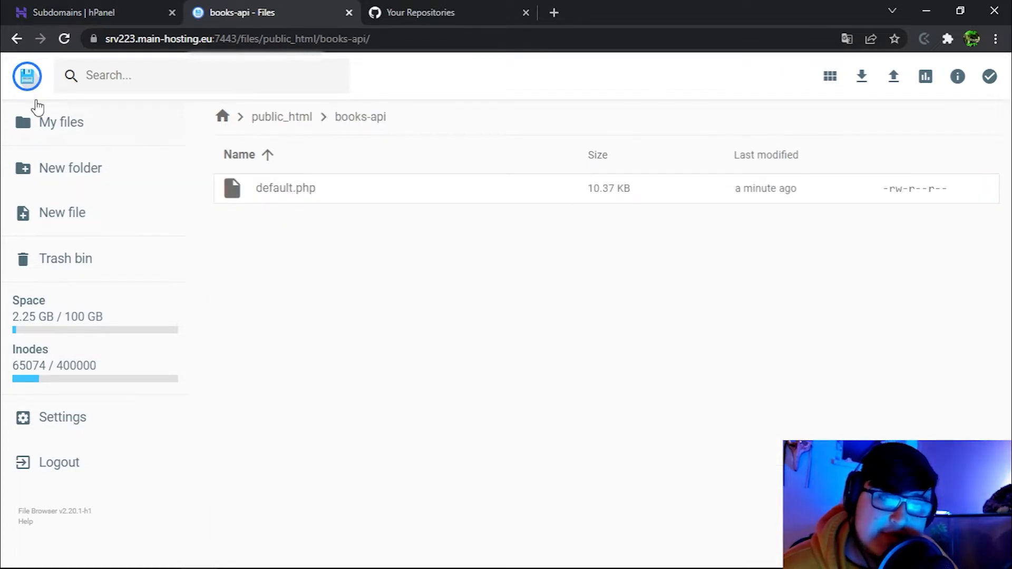
click(39, 7)
click(54, 554)
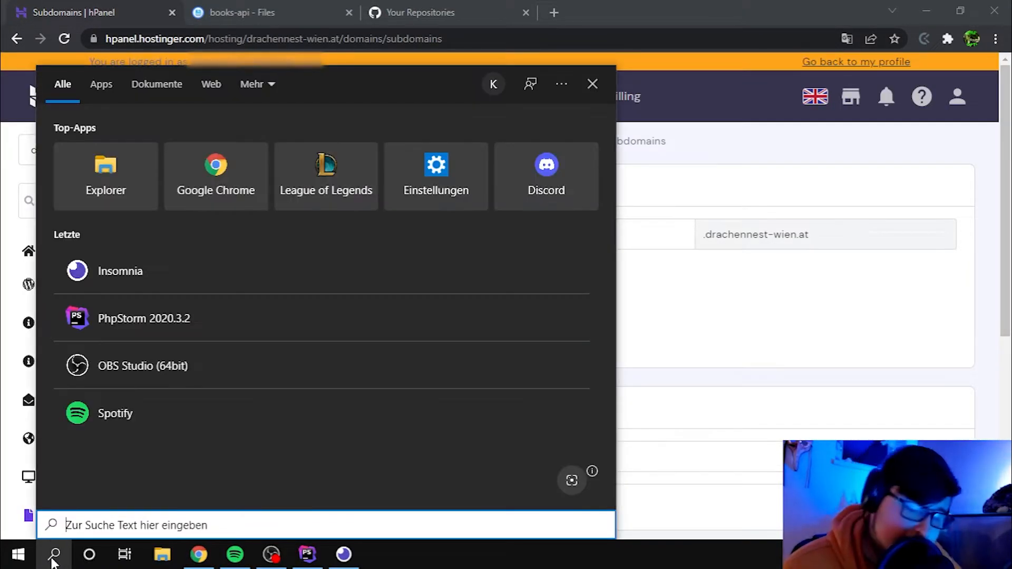
Launch FileZilla, dismiss its update notice, and minimize it.
text(filez)
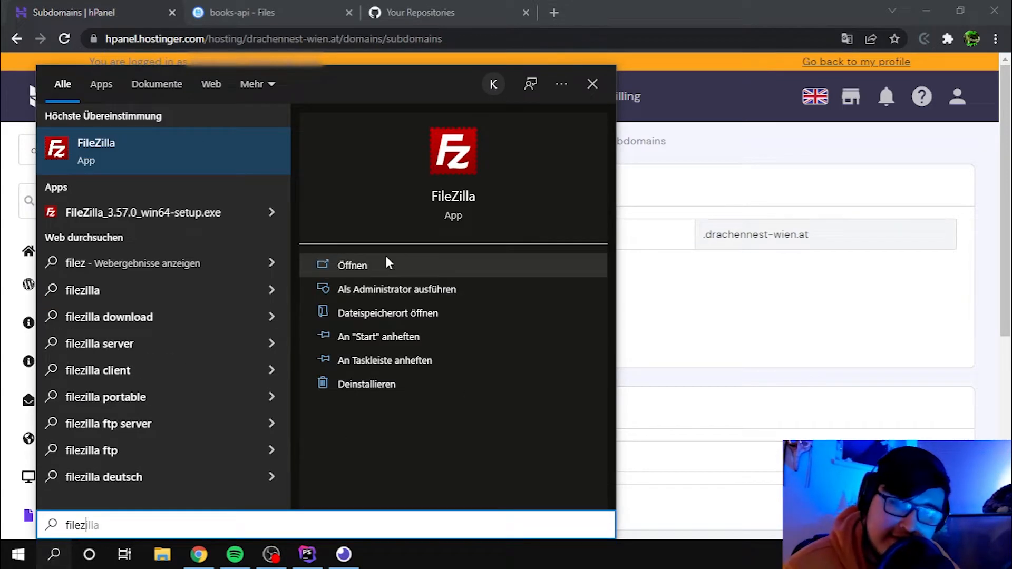
click(157, 155)
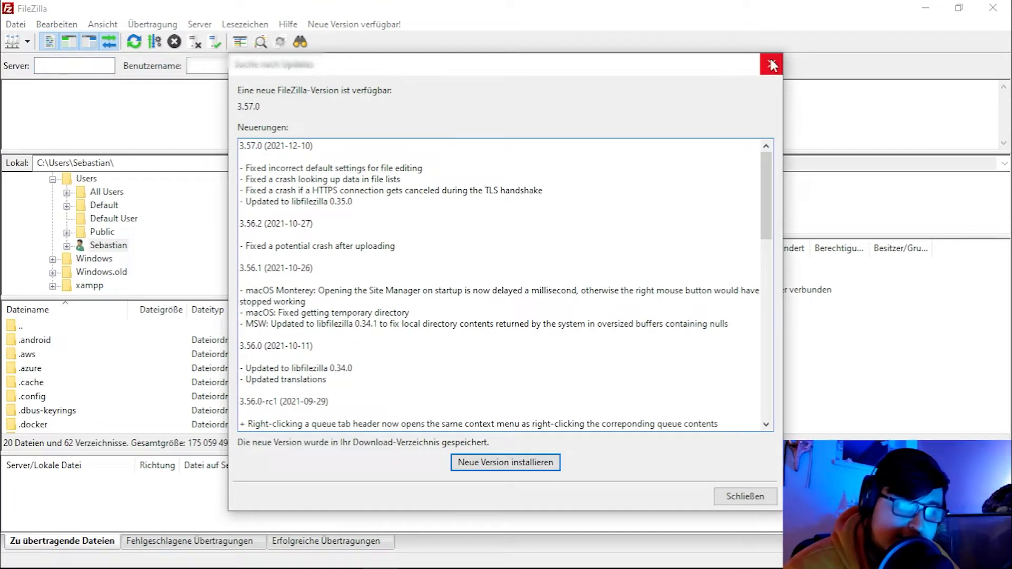
click(772, 65)
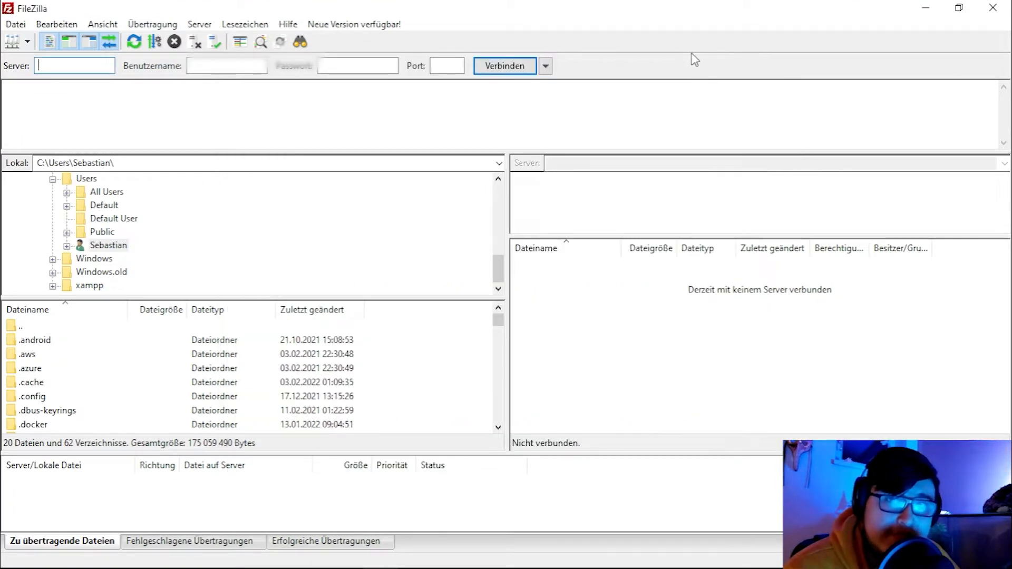
click(925, 8)
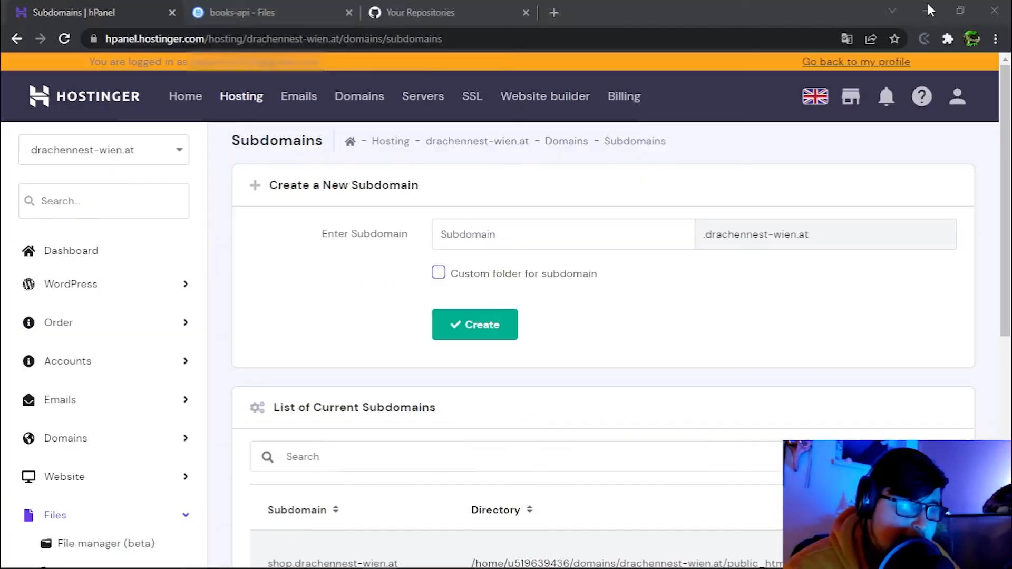
Copy the FTP IP 194.5.156.39 from FTP Accounts into FileZilla's Server box.
scroll(105, 316, down, 7)
scroll(87, 284, up, 6)
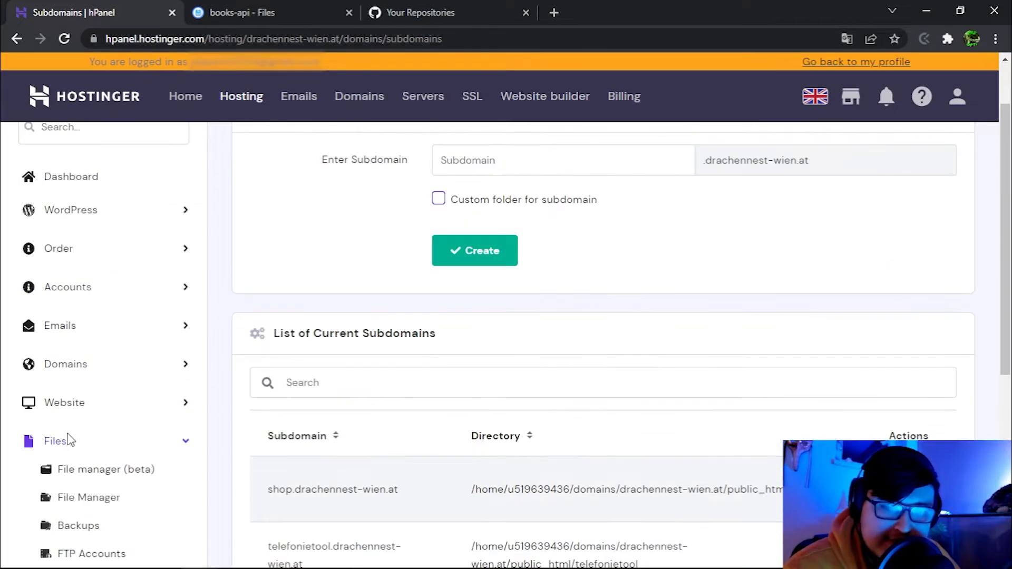
scroll(79, 401, down, 3)
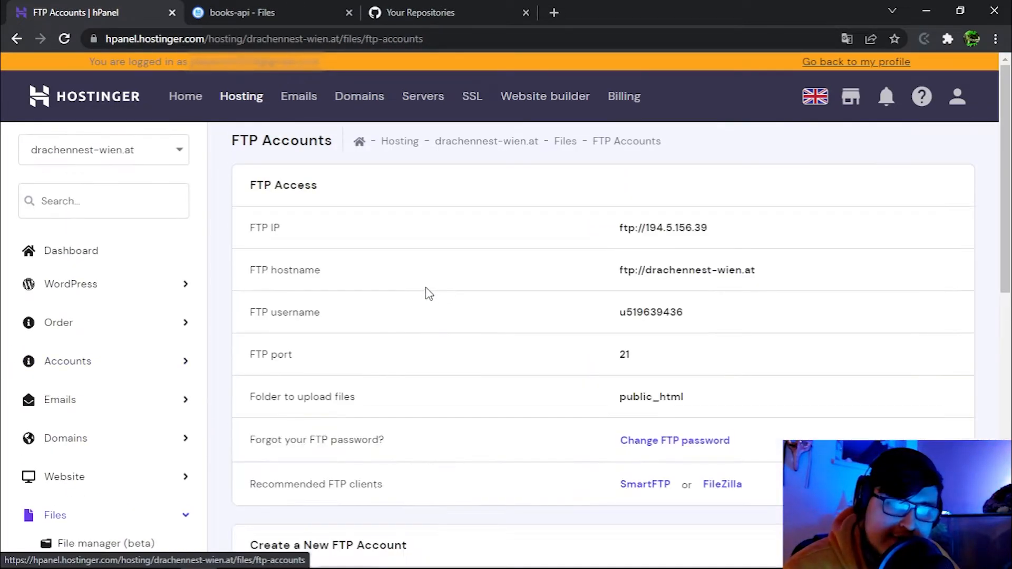
drag(714, 232, 632, 228)
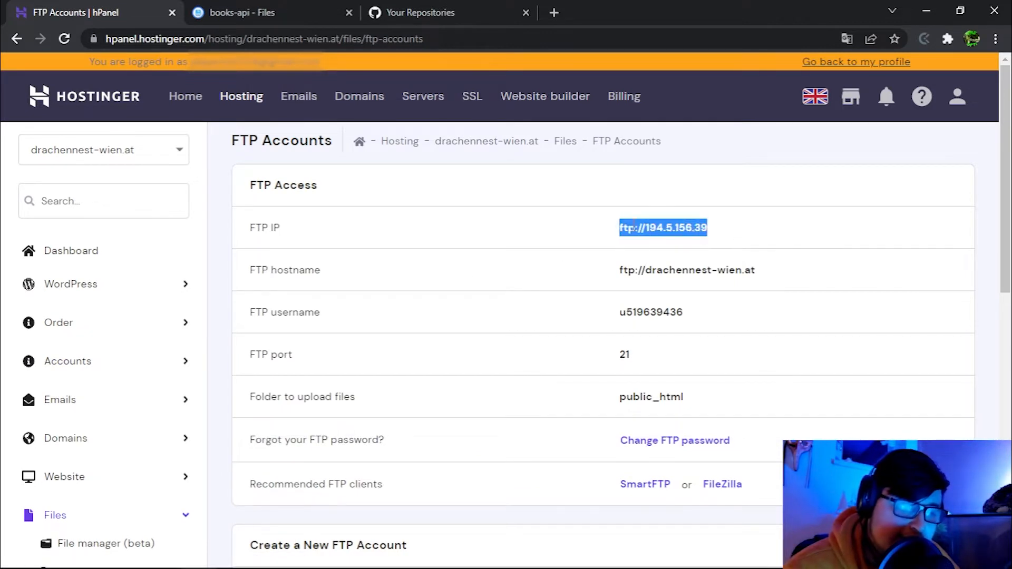
drag(764, 272, 558, 262)
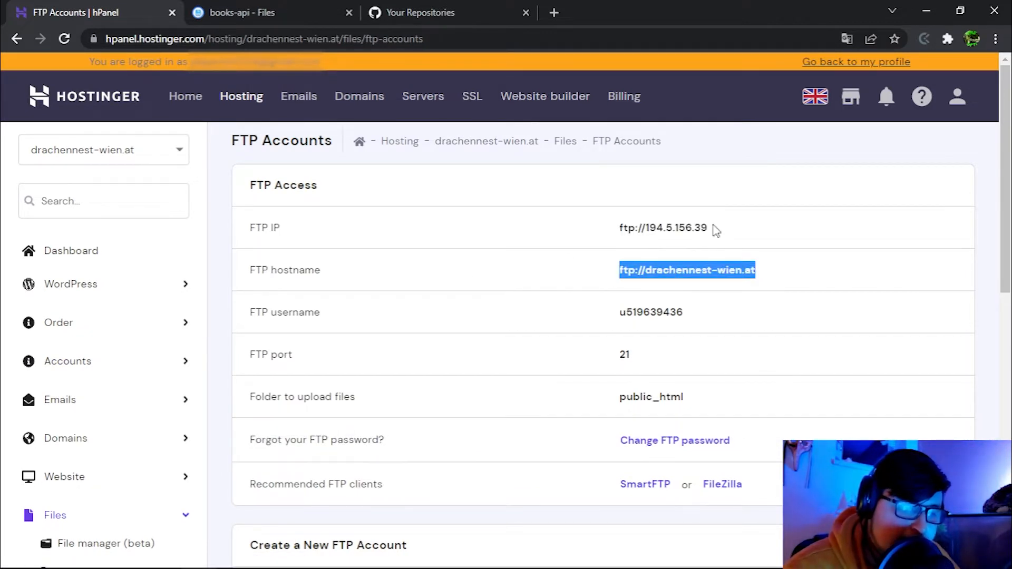
drag(715, 231, 566, 234)
key(ctrl+c)
key(alt+Tab)
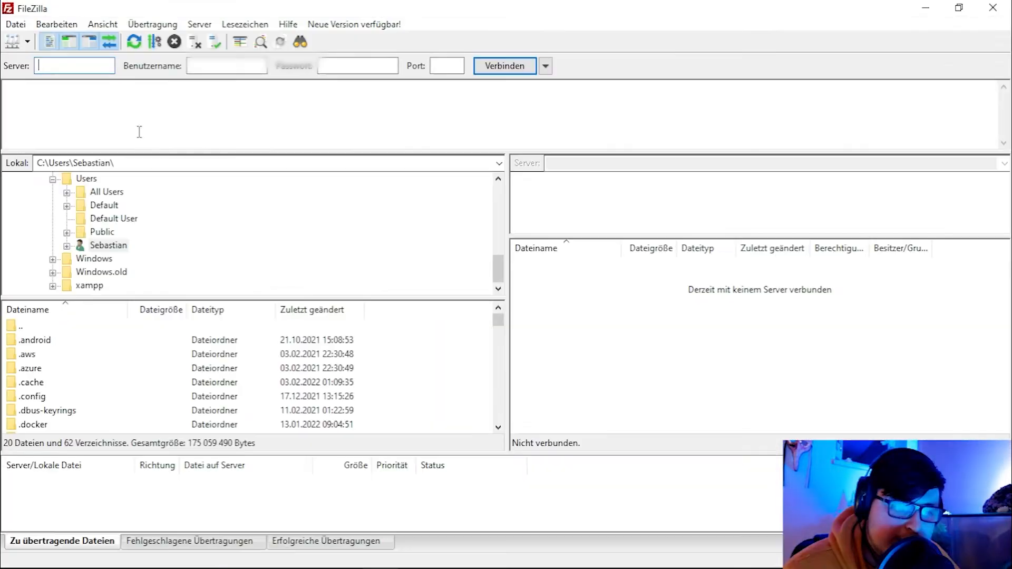
click(91, 66)
key(ctrl+v)
Copy the FTP username from the FTP Accounts page.
key(alt+Tab)
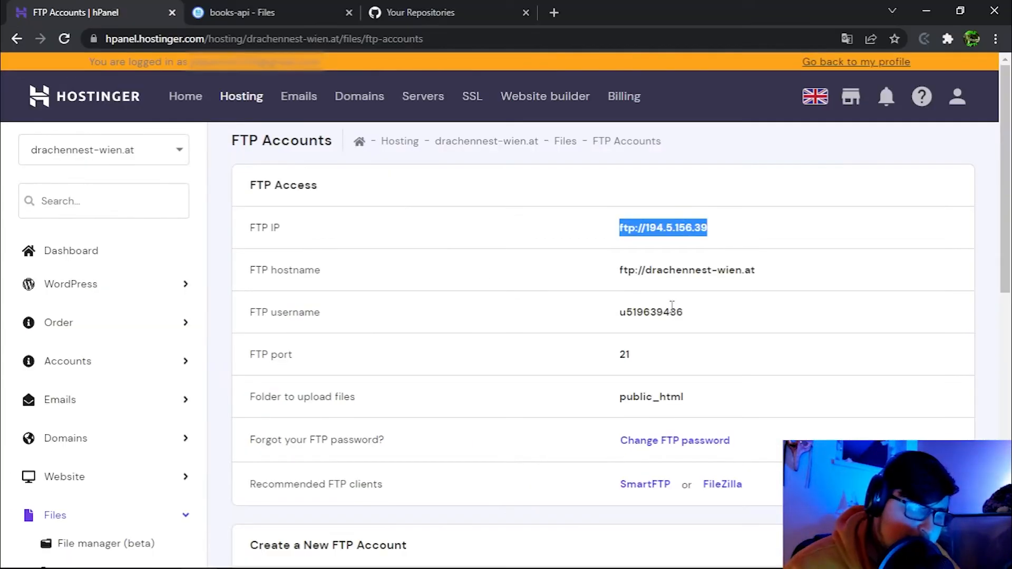
drag(672, 306, 578, 295)
key(ctrl+c)
key(alt+Tab)
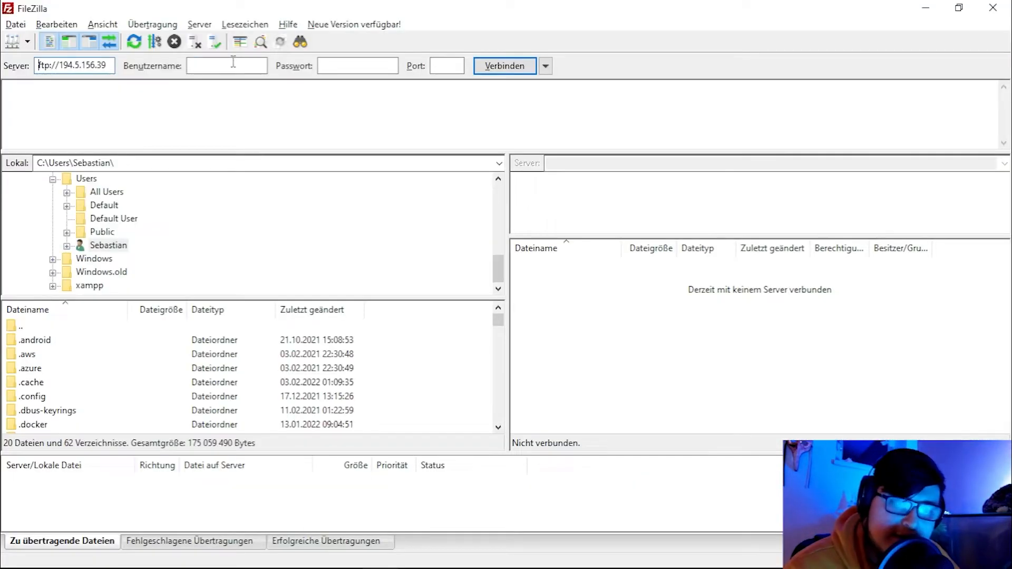
Enter the FTP username and password, connect, and accept the server certificate.
click(345, 64)
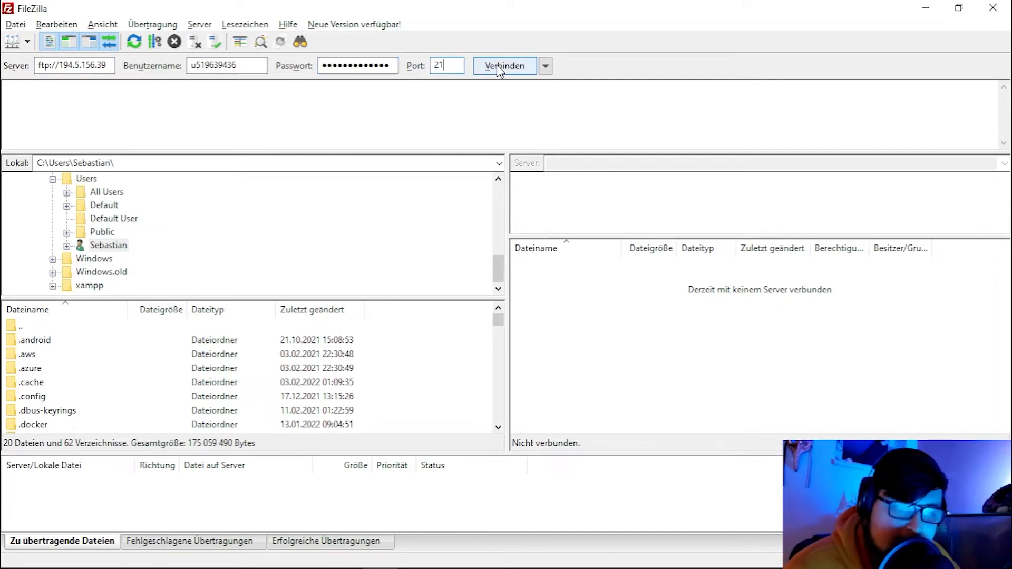
click(496, 64)
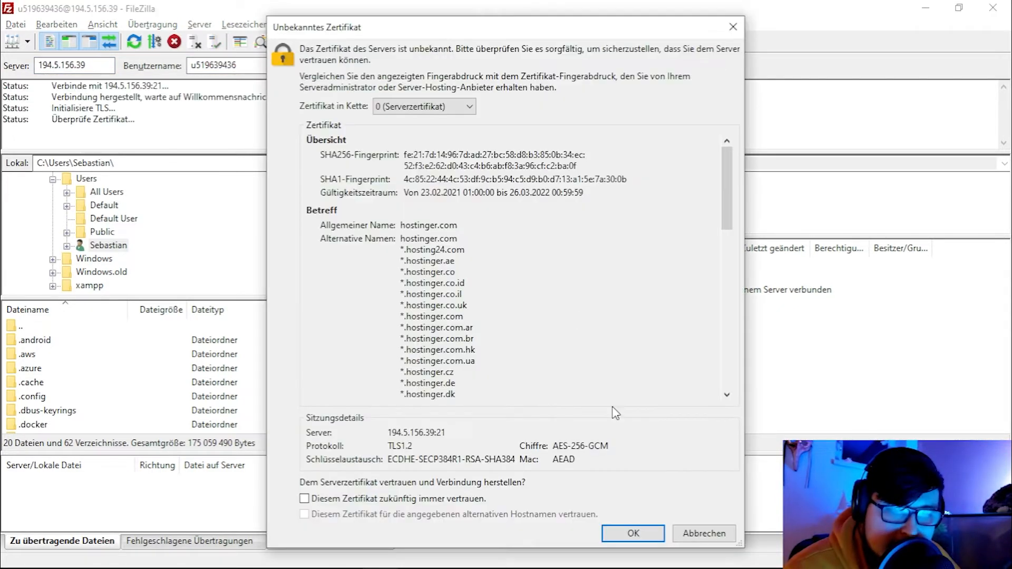
click(633, 533)
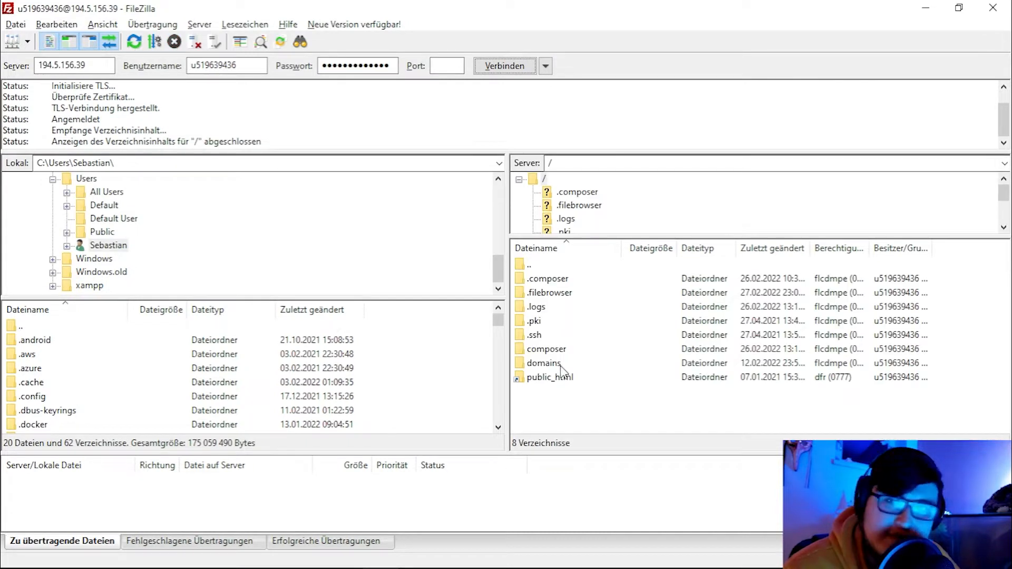
Browse the server to domains/drachennest-wien.at/public_html/books-api.
double_click(559, 381)
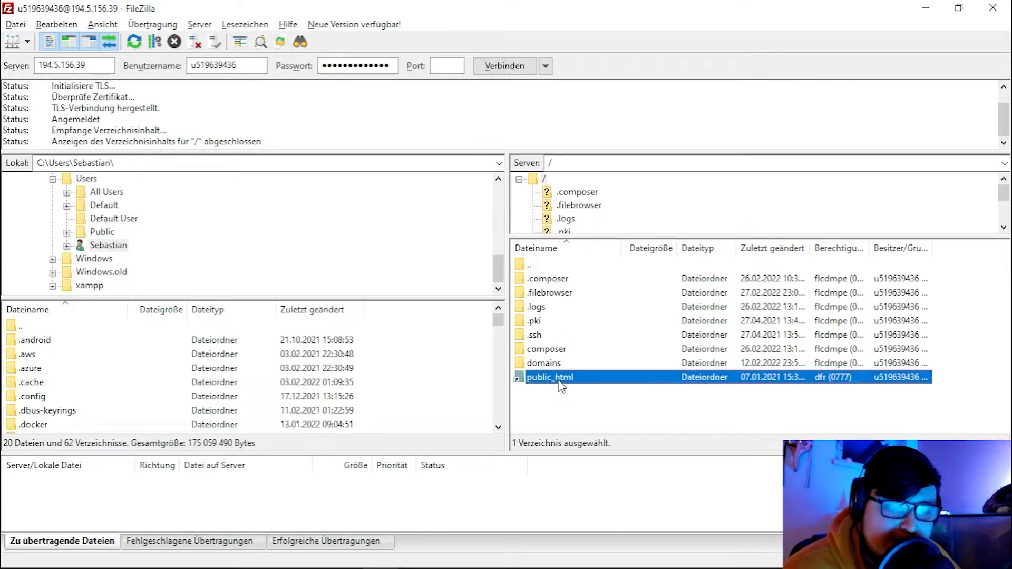
double_click(557, 279)
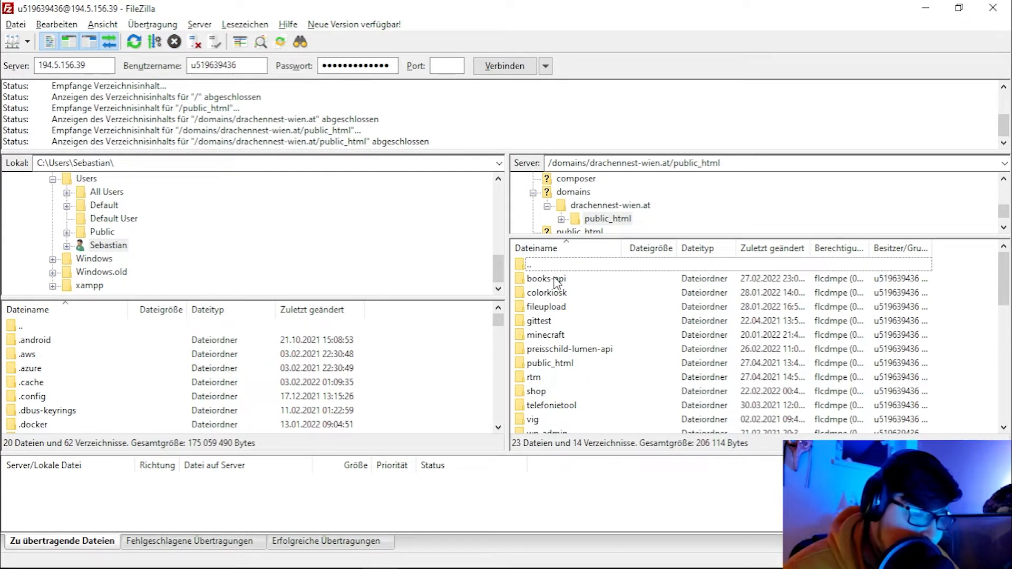
double_click(555, 280)
key(alt+Tab)
key(alt+Tab)
key(alt+Tab)
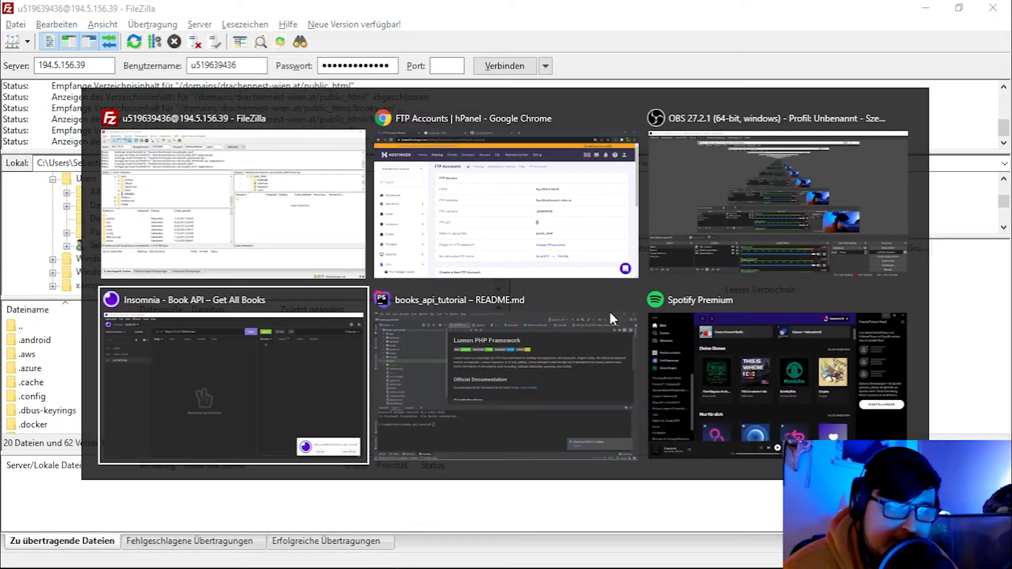
Open the htdocs\books_api_tutorial project folder in File Explorer.
key(alt+Tab)
click(94, 74)
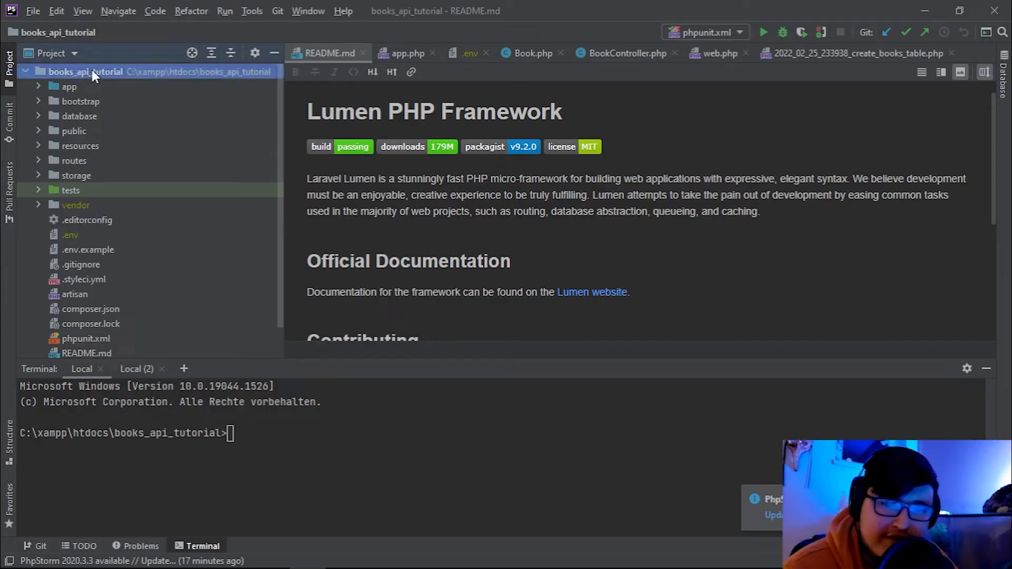
right_click(92, 71)
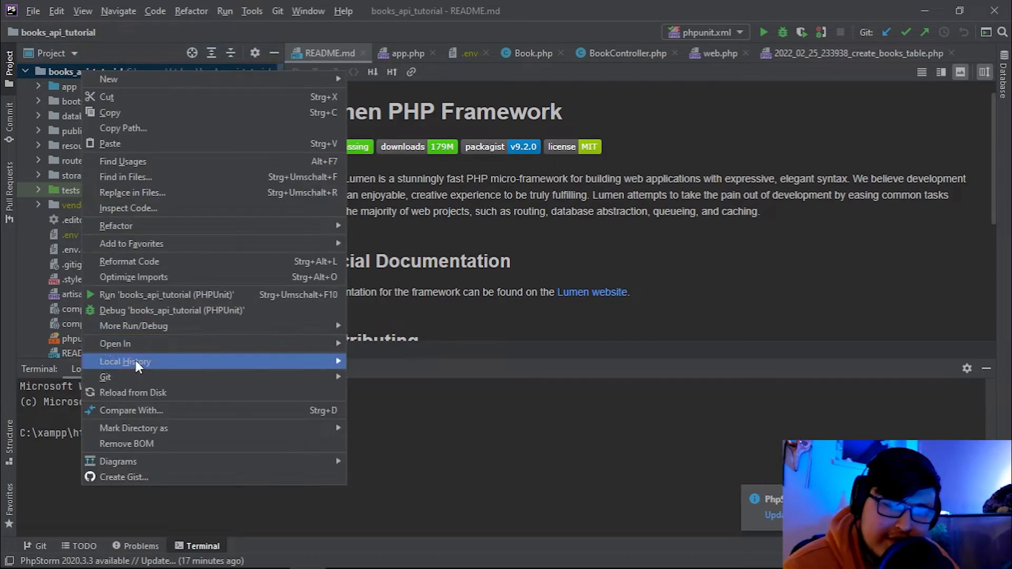
mouse_move(140, 342)
click(404, 346)
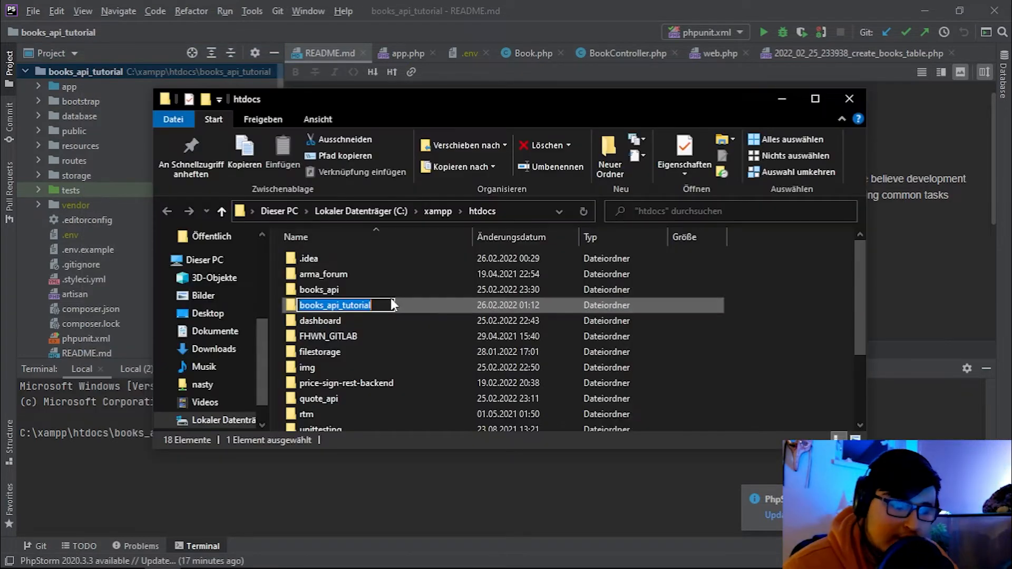
double_click(434, 303)
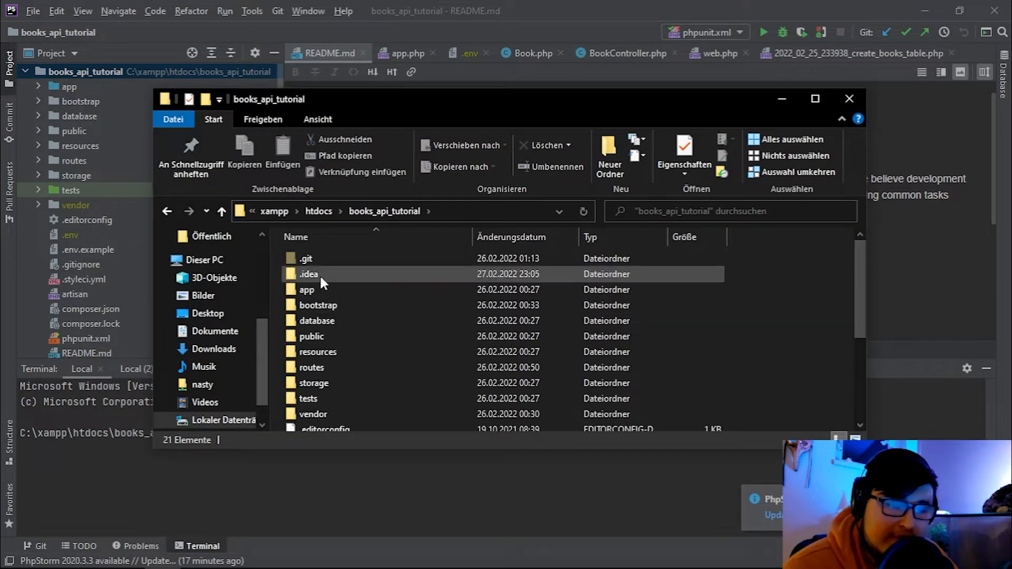
Select all 21 project items and drag them onto FileZilla's remote books-api folder.
scroll(336, 297, down, 3)
click(338, 298)
scroll(338, 296, up, 3)
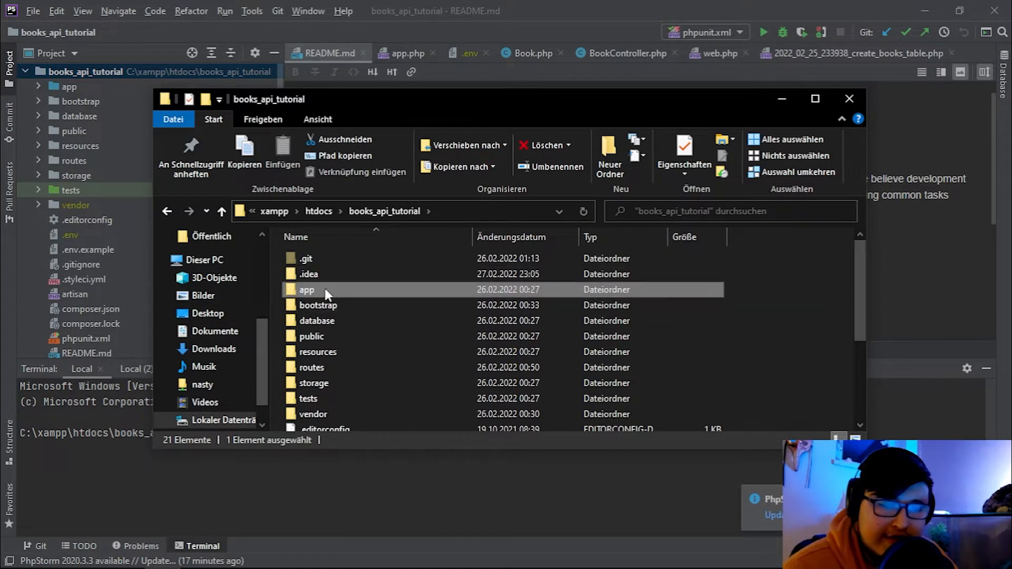
key(ctrl+a)
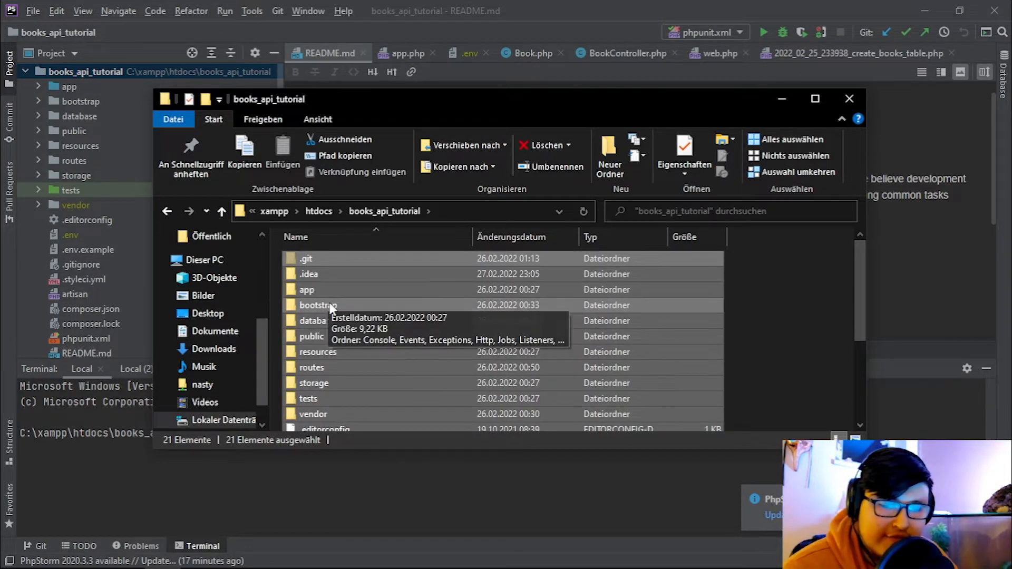
drag(352, 304, 642, 343)
key(alt+Tab)
key(Tab)
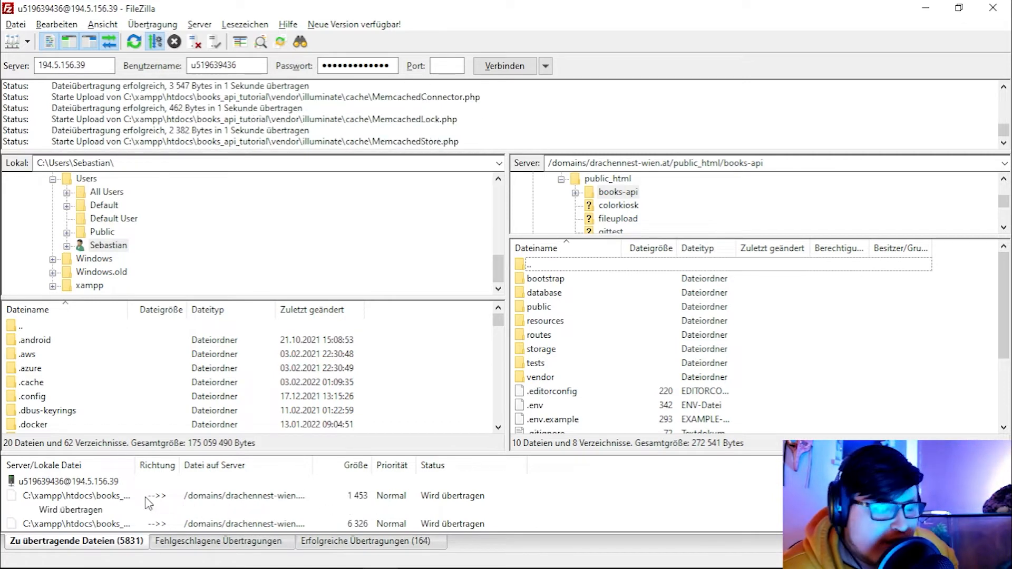
Create MySQL database books_api_db with a new database user and password.
key(alt+Tab)
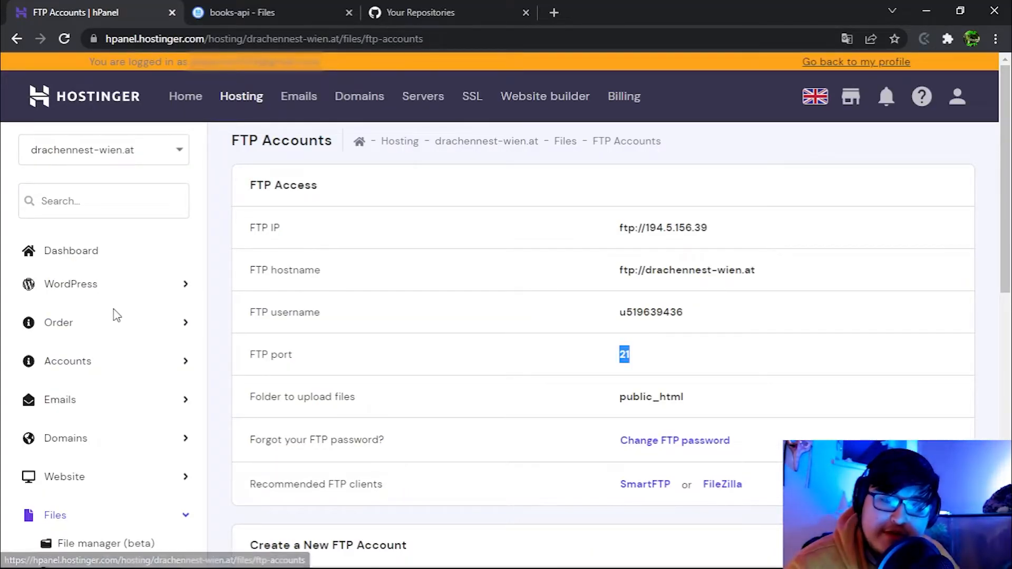
scroll(111, 314, down, 10)
scroll(79, 237, up, 3)
click(81, 224)
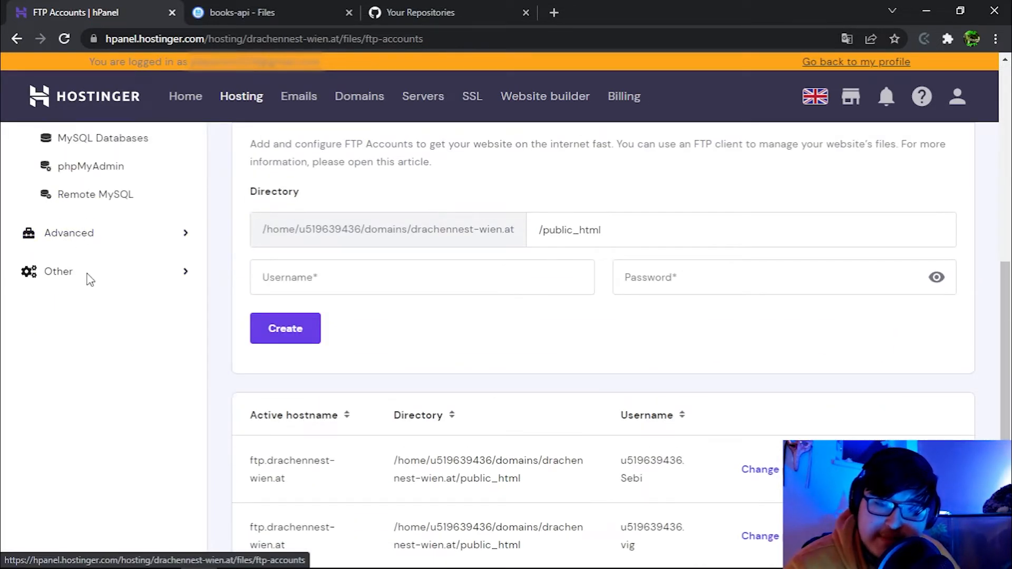
scroll(85, 264, up, 3)
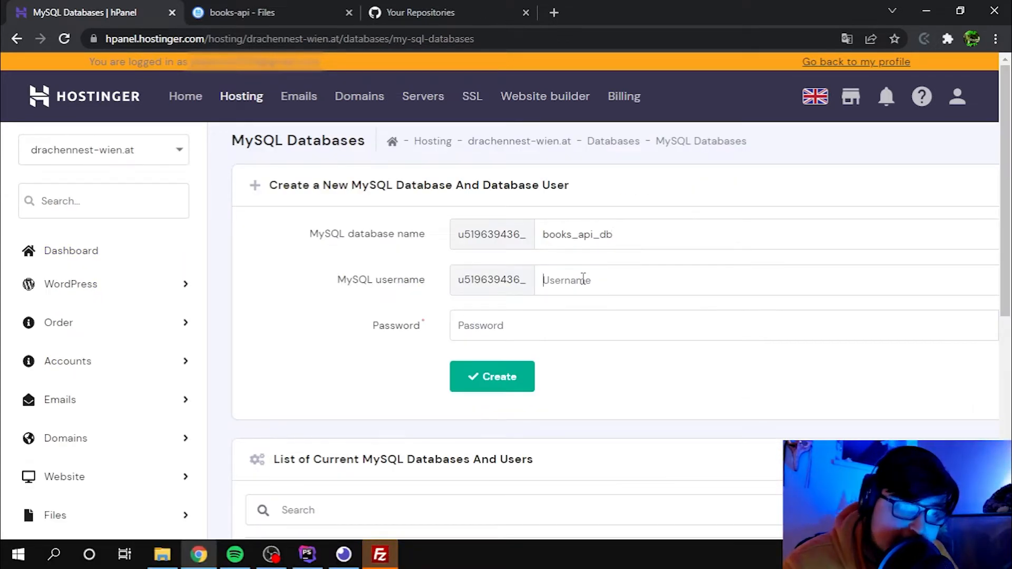
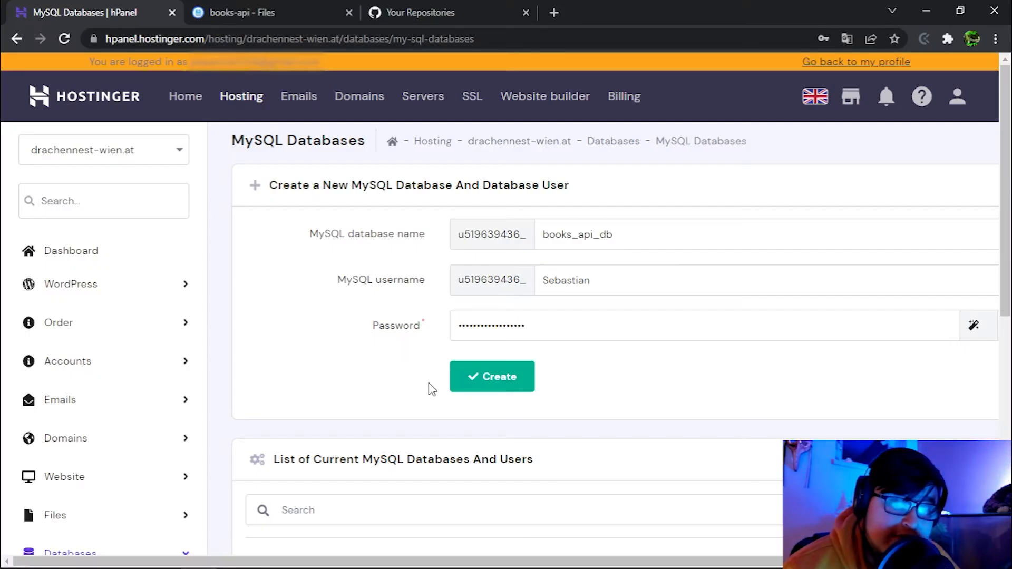
click(505, 377)
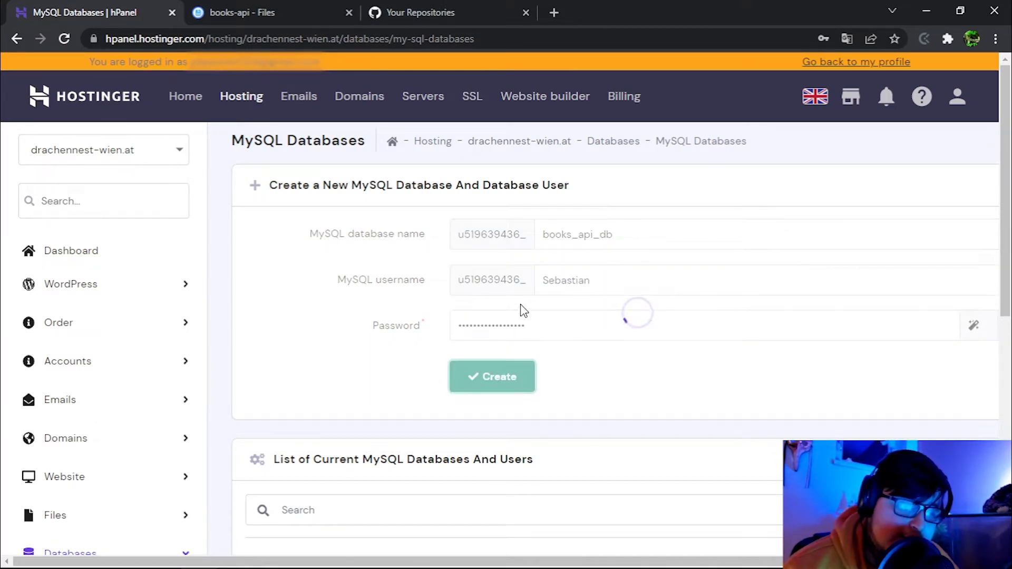
scroll(600, 319, down, 5)
right_click(111, 276)
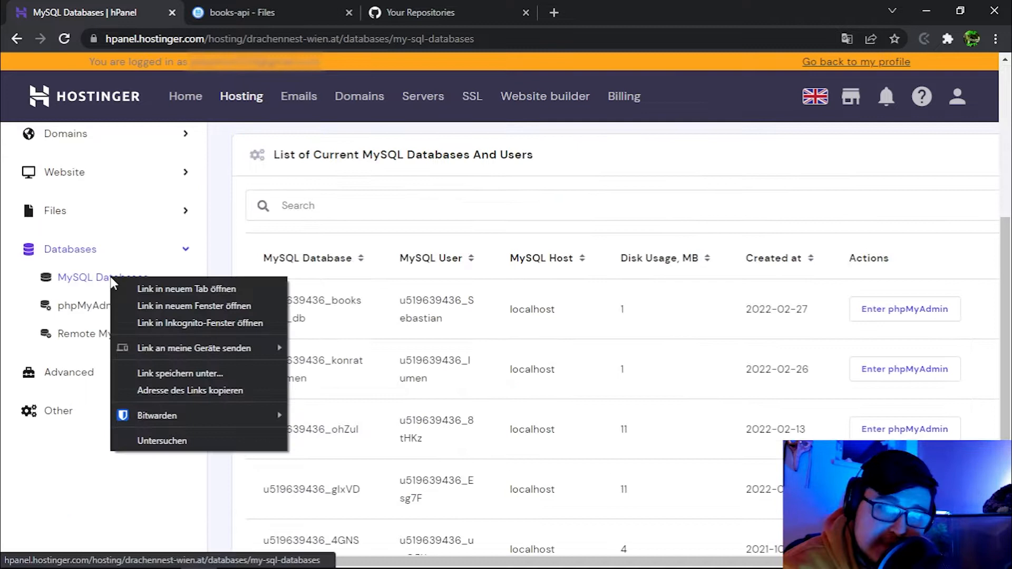
Open MySQL Databases in a new tab and check PHP Configuration, set to PHP 8.0.
click(166, 284)
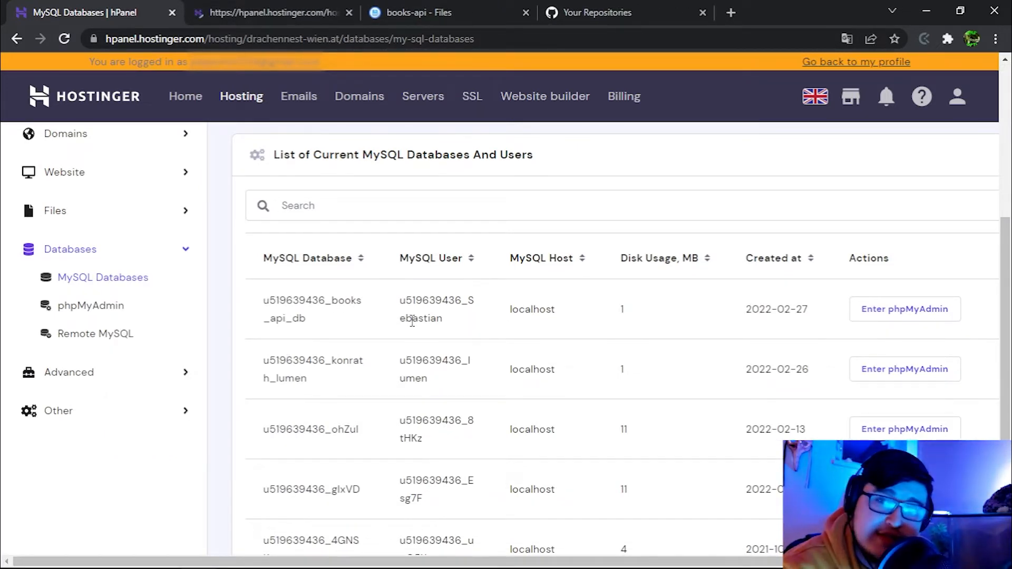
click(96, 376)
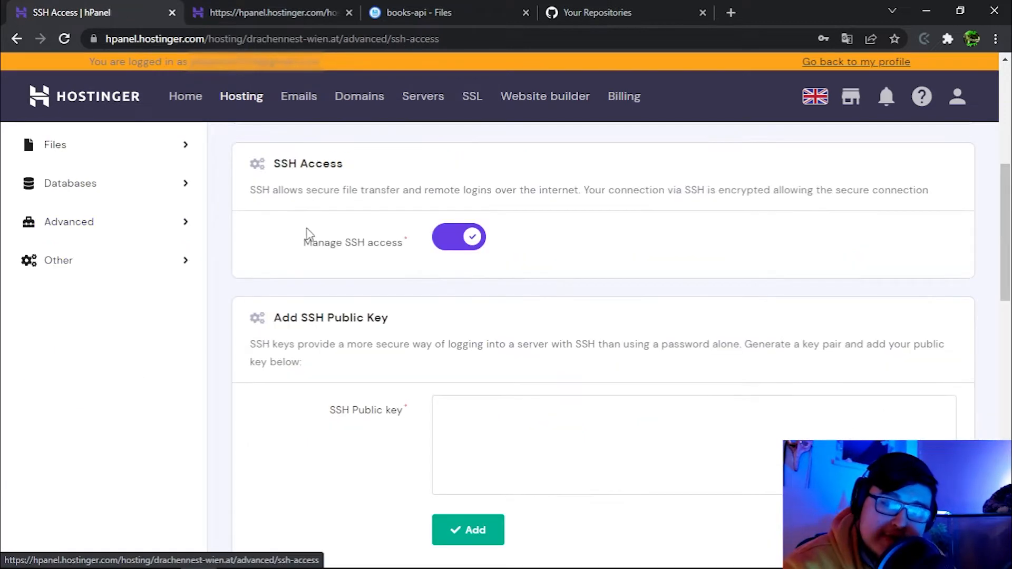
click(167, 224)
click(84, 285)
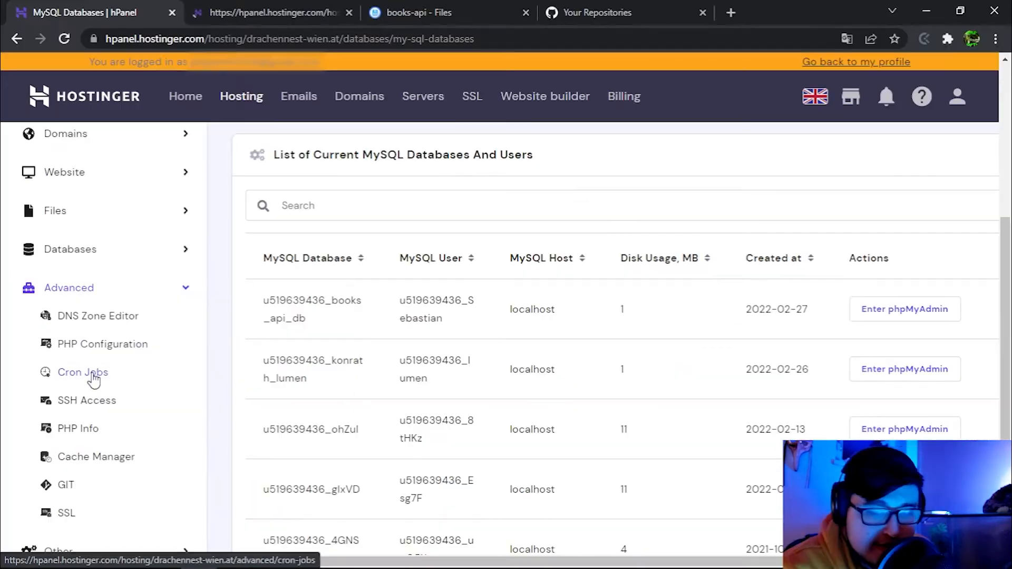
scroll(94, 378, down, 2)
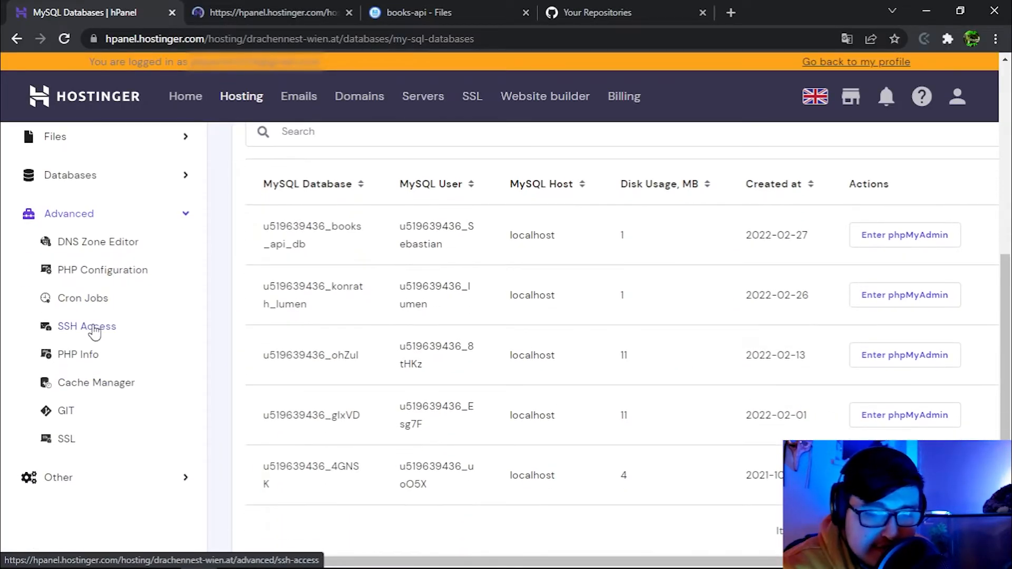
Run the copied SSH command in Command Prompt, accept the host key and log in on port 65002.
click(94, 330)
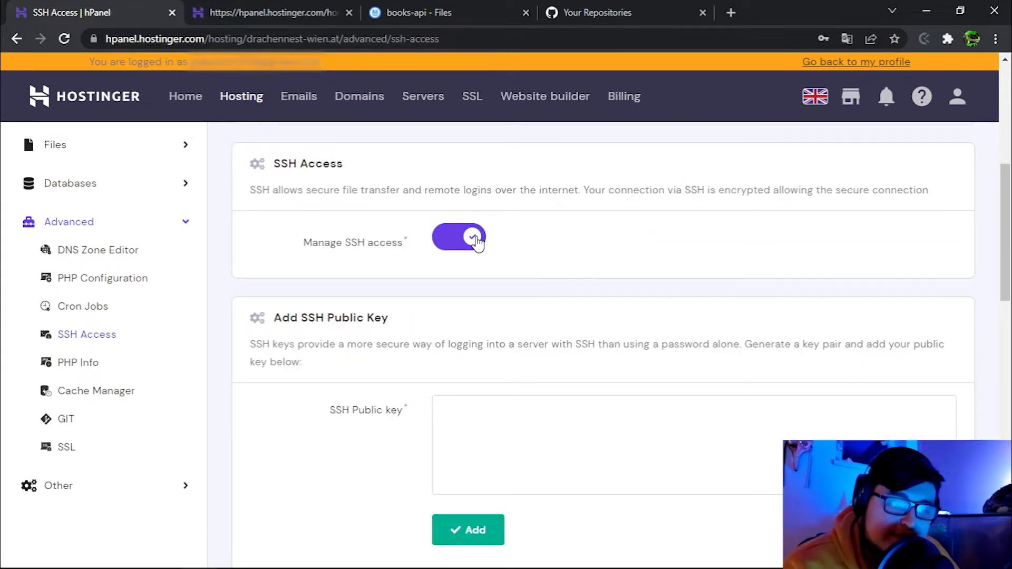
scroll(450, 253, up, 5)
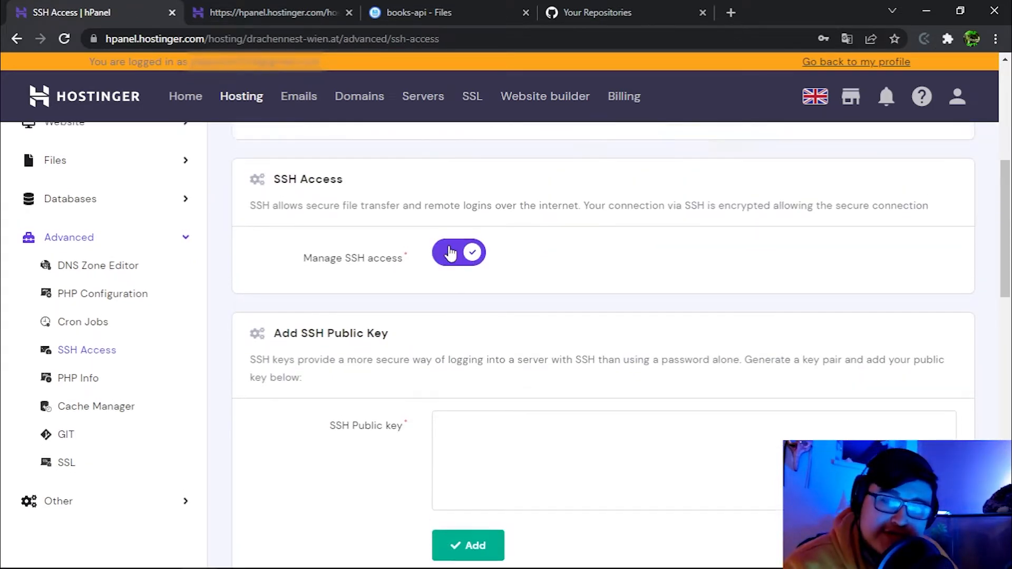
drag(759, 315, 558, 311)
key(ctrl+c)
key(super)
text(cm)
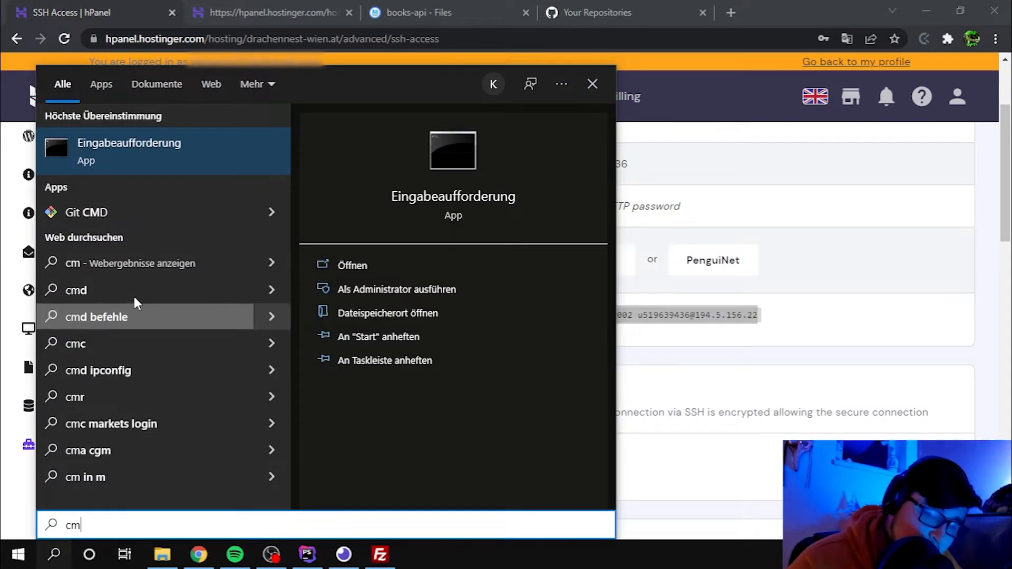
click(151, 147)
right_click(370, 179)
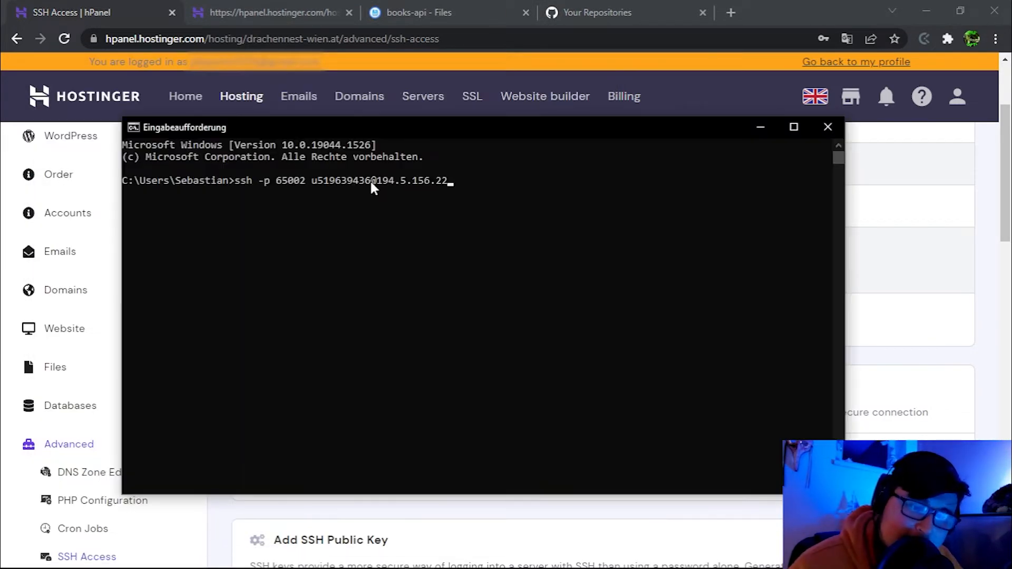
key(Return)
text(yes)
key(Return)
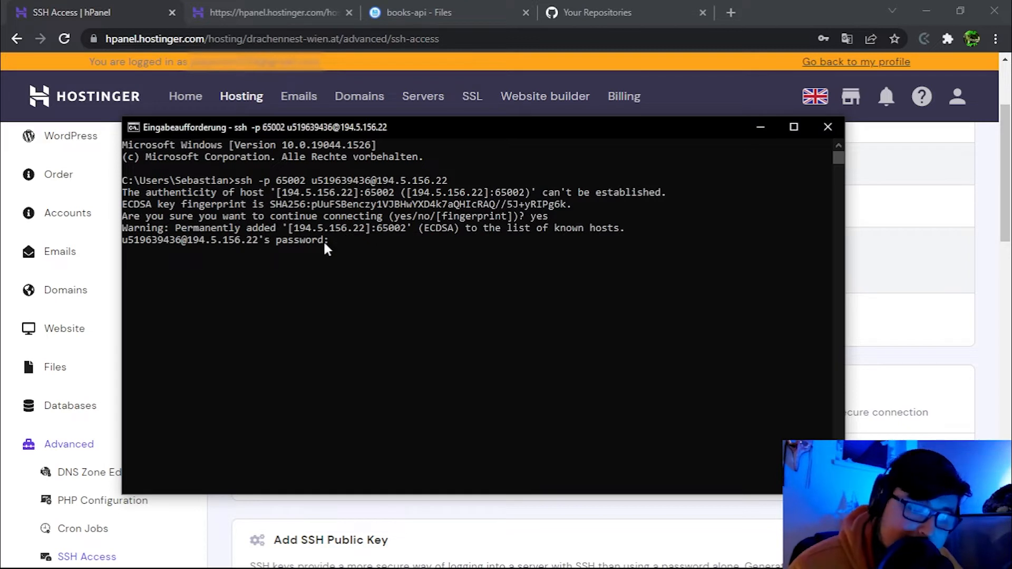
key(Return)
Change into public_html/books-api and list its uploaded files.
text(ls)
key(Return)
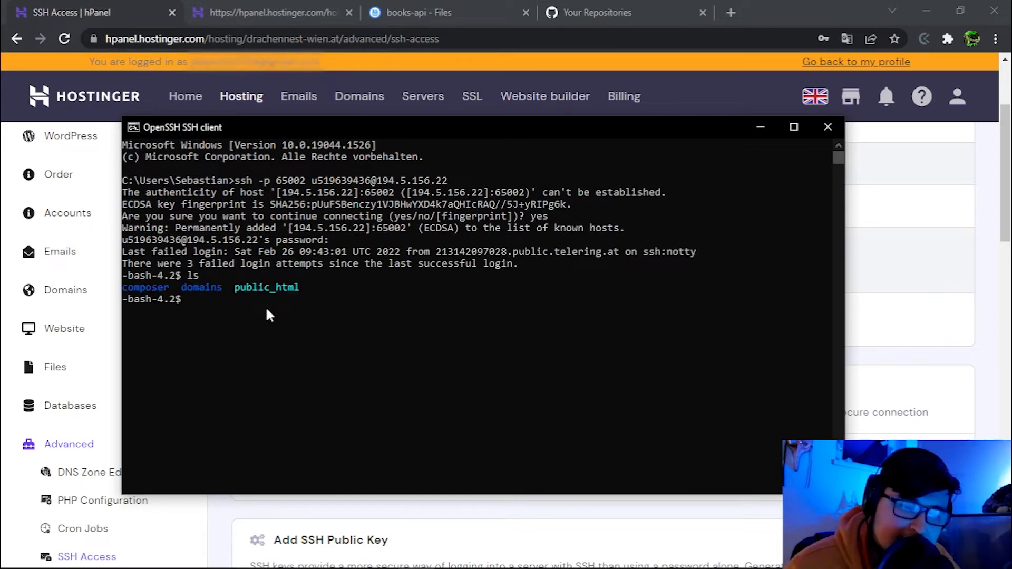
text(cd p)
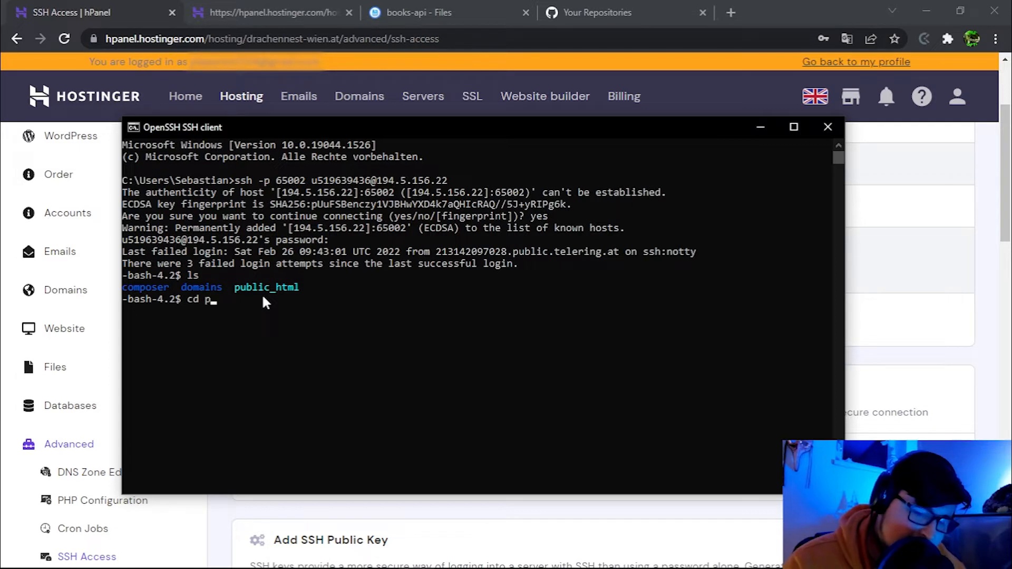
key(Tab)
key(Return)
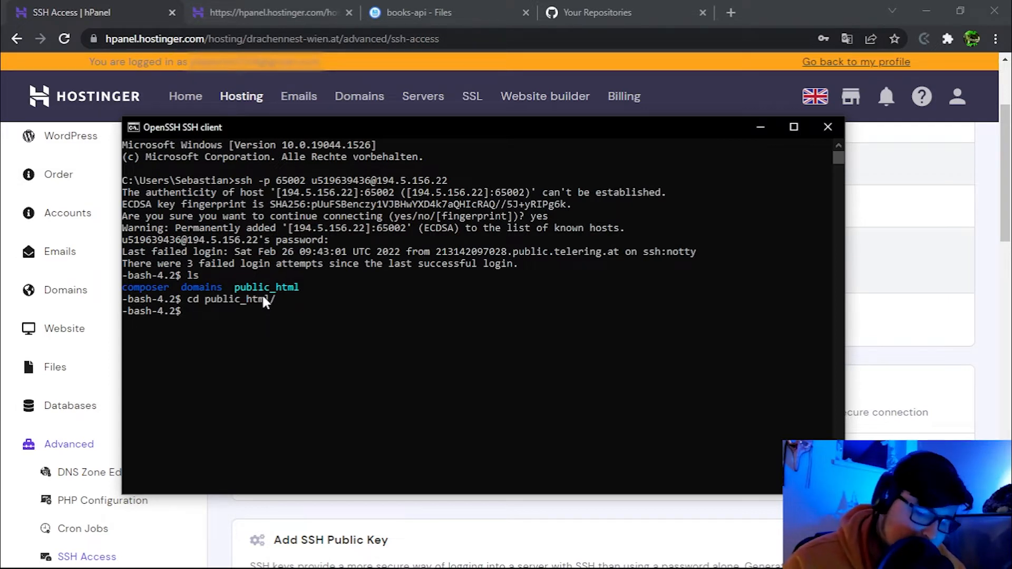
text(cd p)
key(Tab)
key(Return)
text(cd )
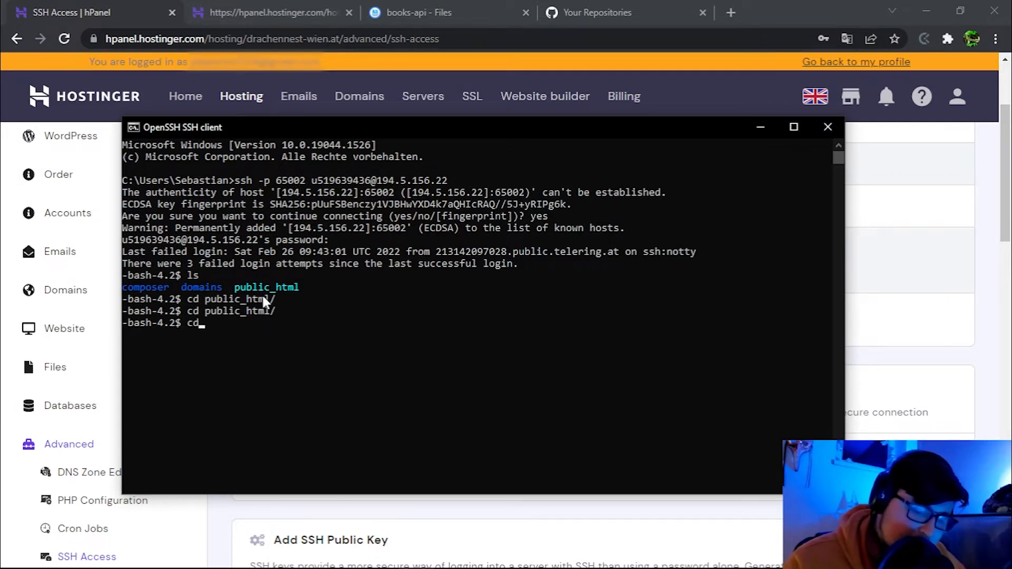
text(b)
key(Tab)
key(Return)
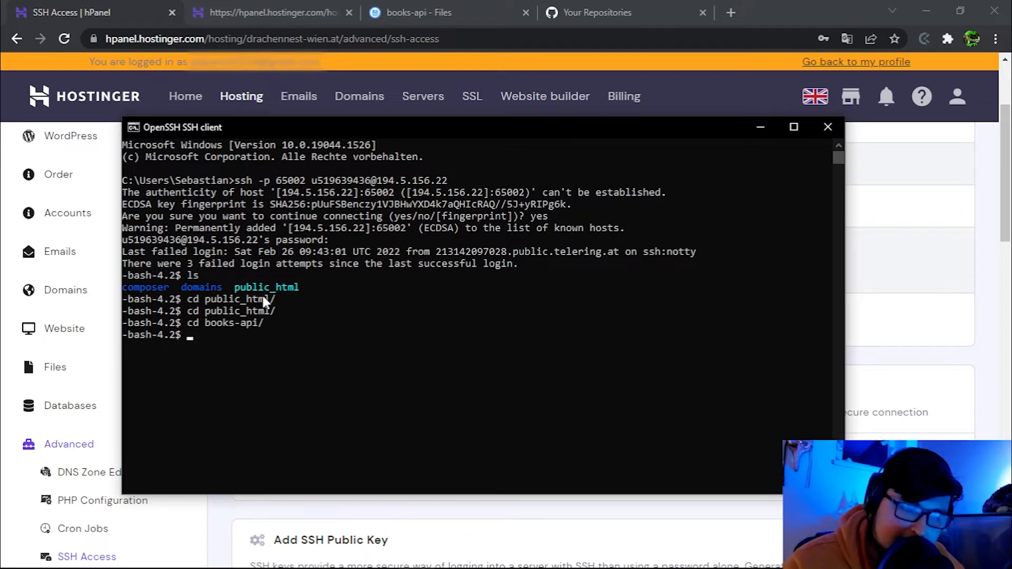
text(ls)
key(Return)
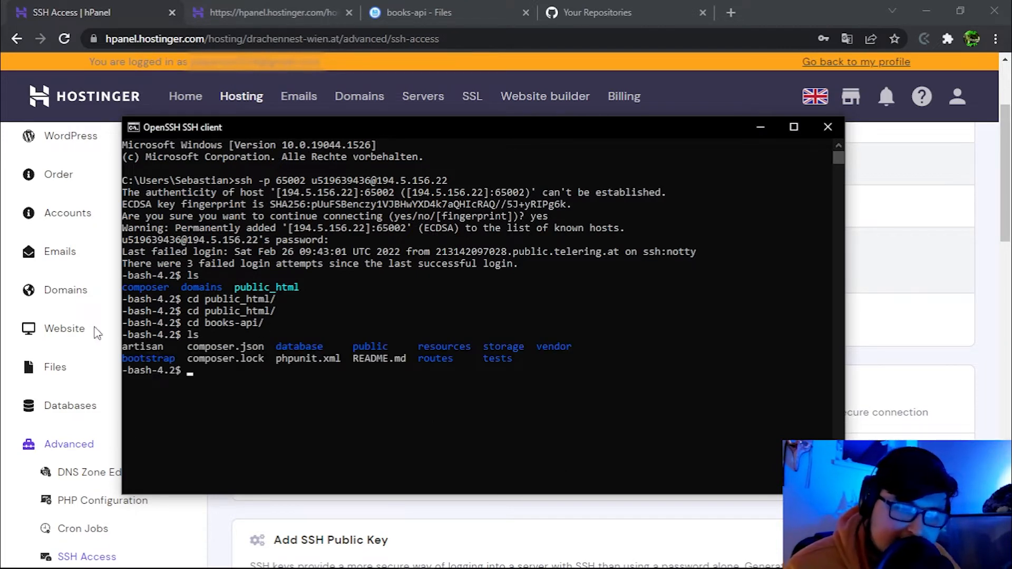
key(alt+Tab)
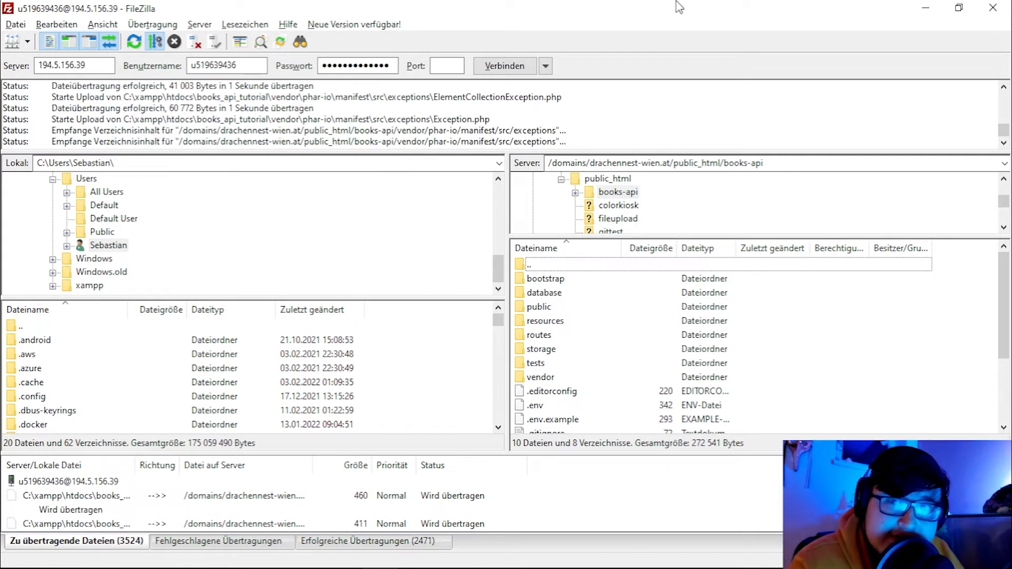
Switch to the browser File Manager listing of public_html/books-api.
key(alt+Tab)
scroll(373, 309, up, 3)
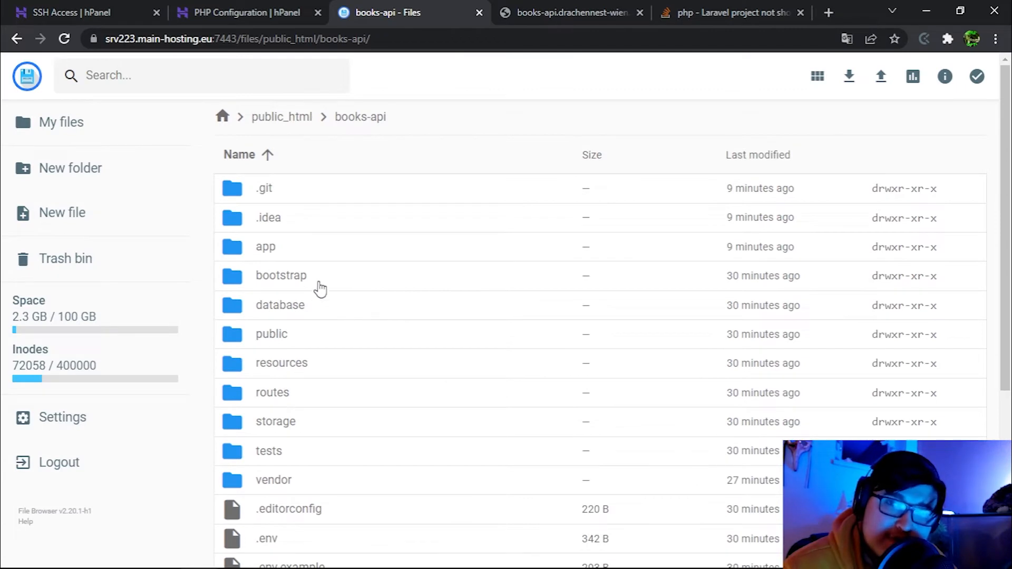
scroll(320, 289, down, 5)
double_click(266, 322)
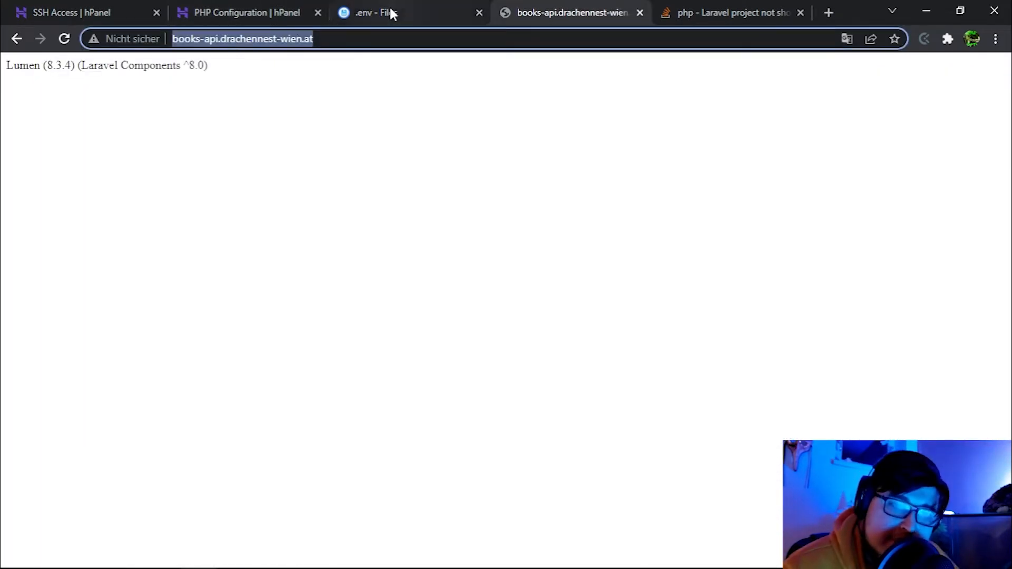
click(390, 13)
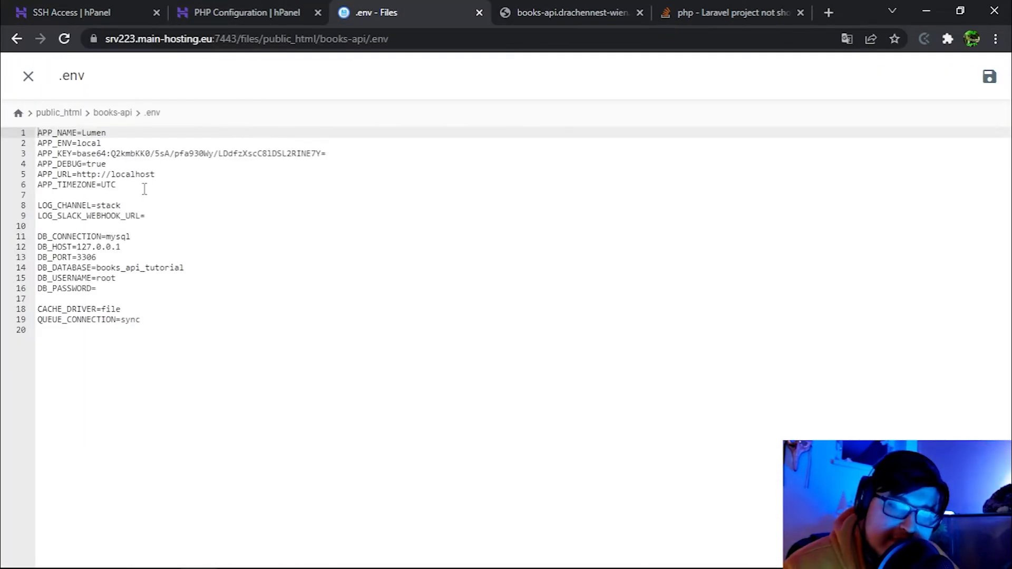
drag(155, 174, 78, 174)
text(http://books-api.drachennest-wien.at/)
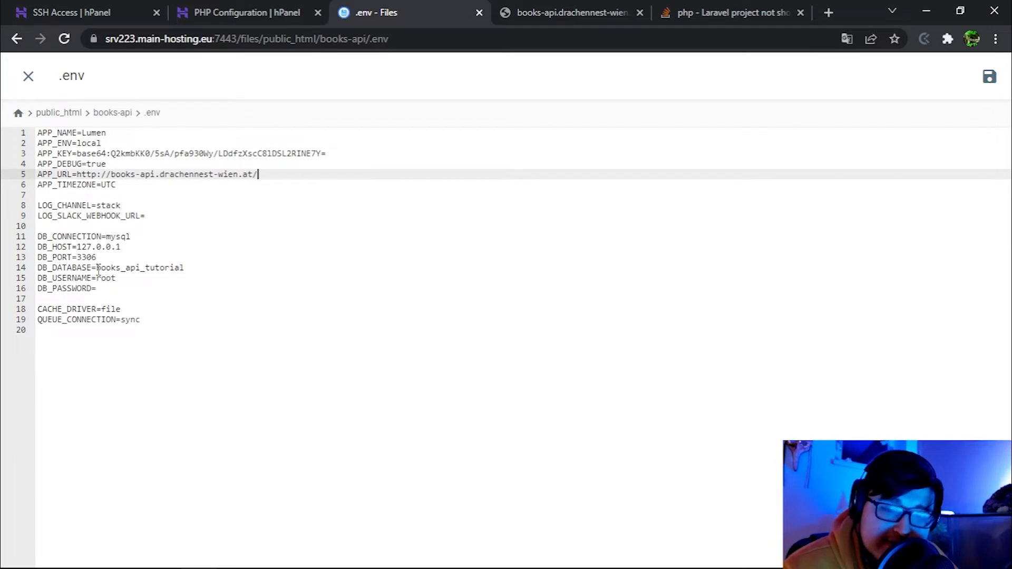
Replace DB_DATABASE books_api_tutorial with the new database name from the MySQL Databases list.
drag(97, 268, 206, 265)
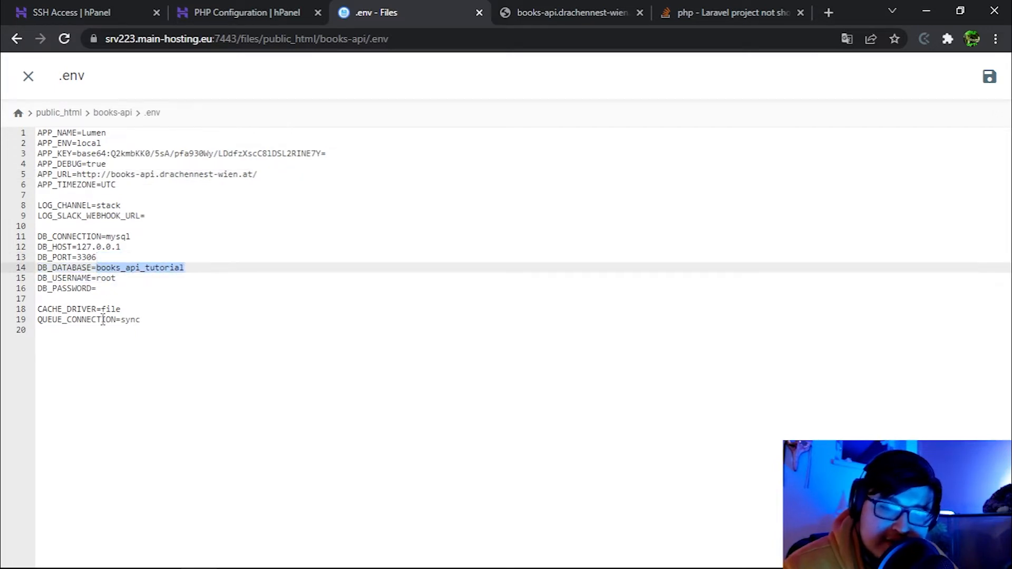
click(240, 10)
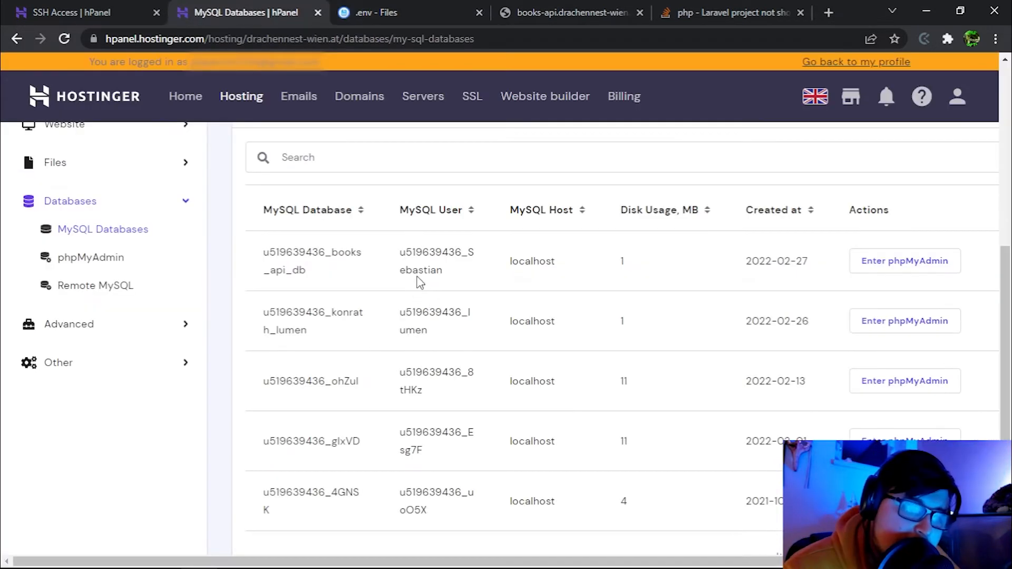
double_click(307, 274)
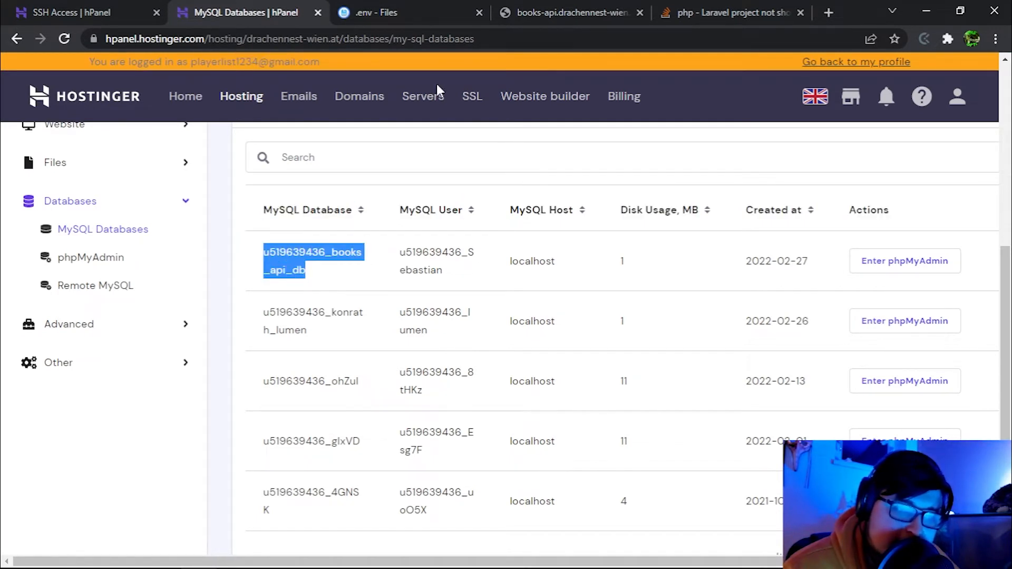
click(410, 10)
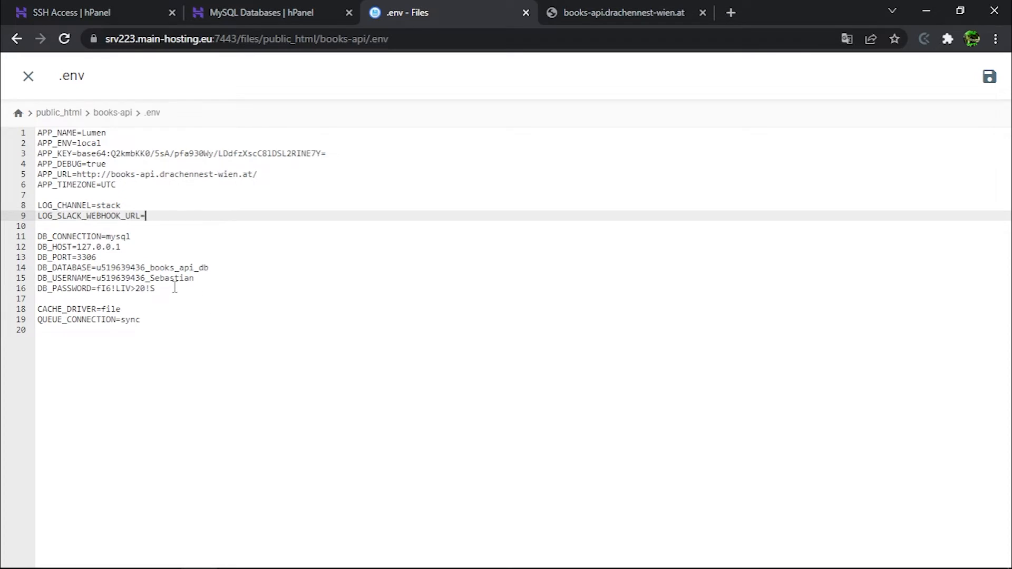
key(alt+Tab)
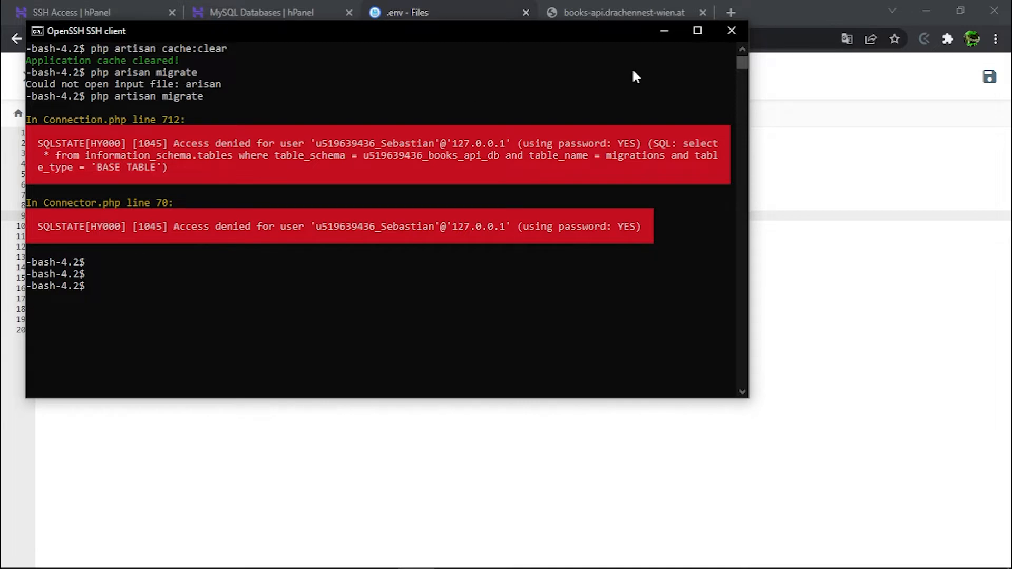
Save the .env file, then rerun php artisan cache:clear and php artisan migrate to create the books table.
click(989, 77)
key(alt+Tab)
key(Up)
key(Up)
key(Up)
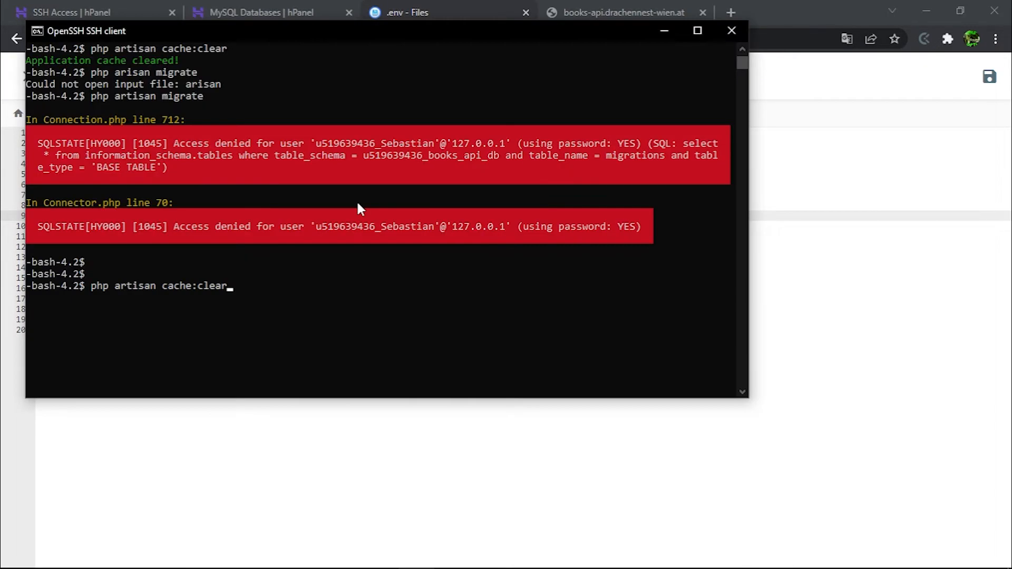
key(Return)
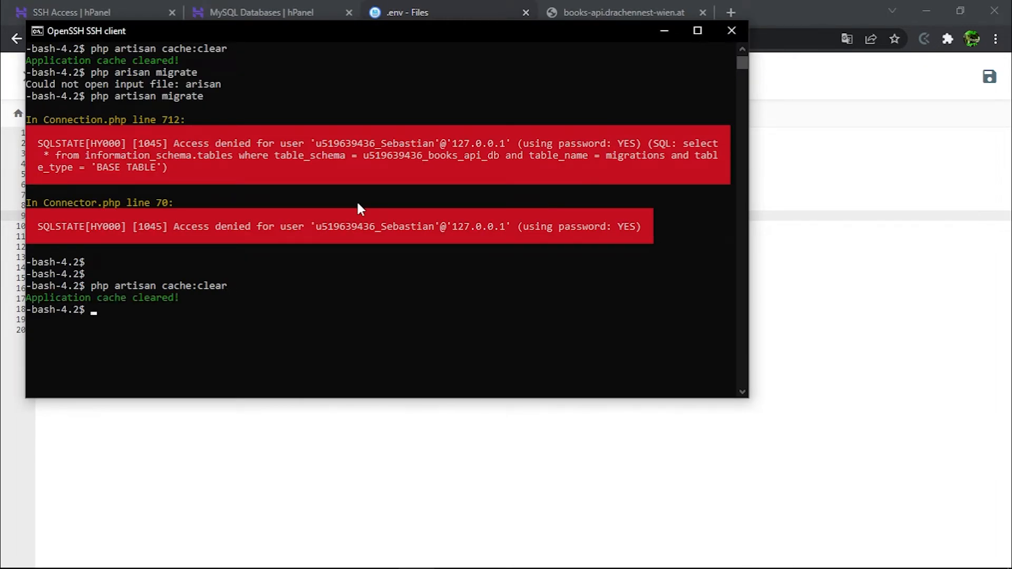
key(Up)
key(Up)
key(Return)
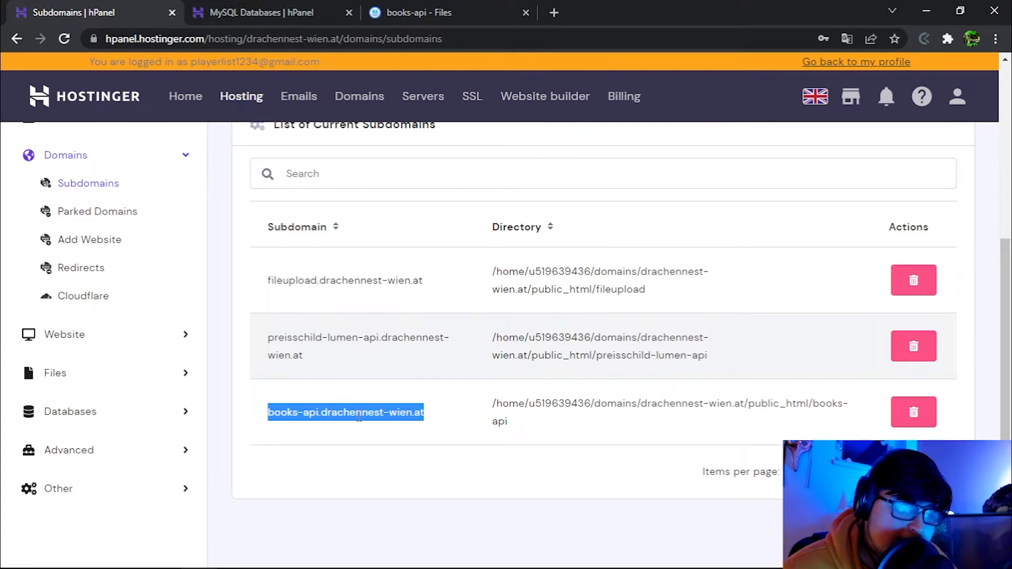
Load books-api.drachennest-wien.at and its public folder, which shows Lumen (8.3.4) (Laravel Components ^8.0).
key(ctrl+c)
click(554, 12)
key(ctrl+v)
key(Return)
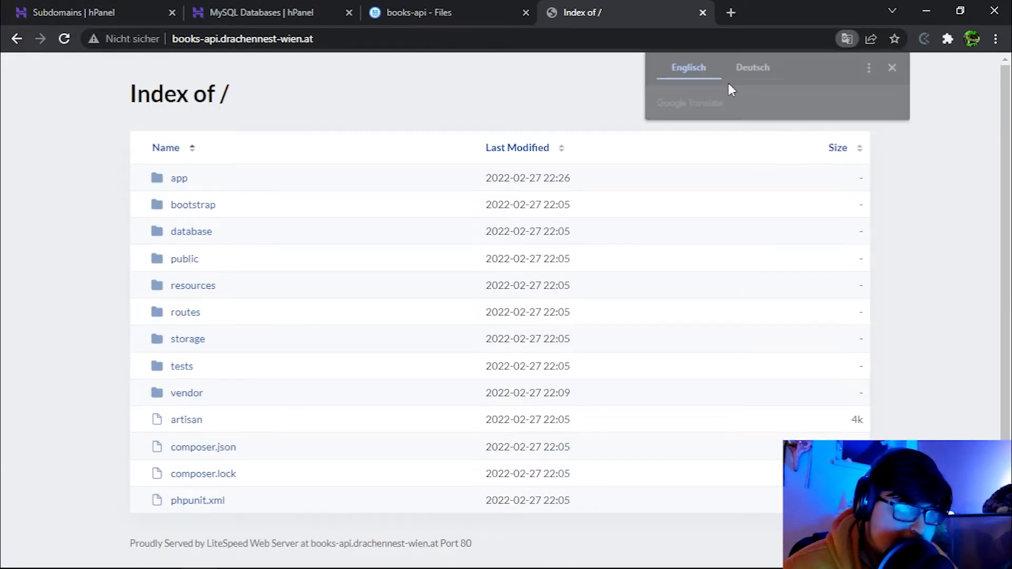
click(185, 263)
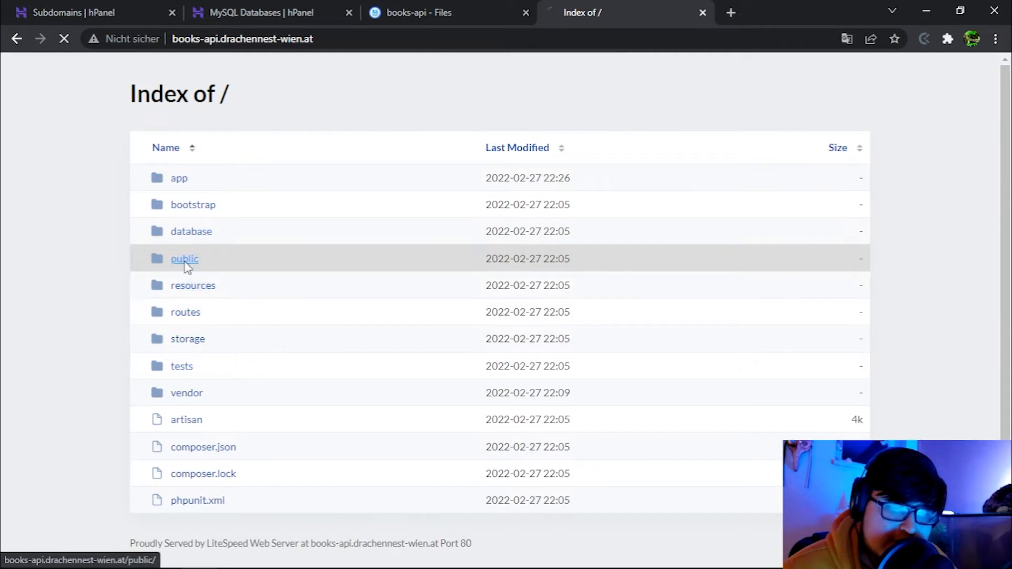
drag(10, 65, 237, 86)
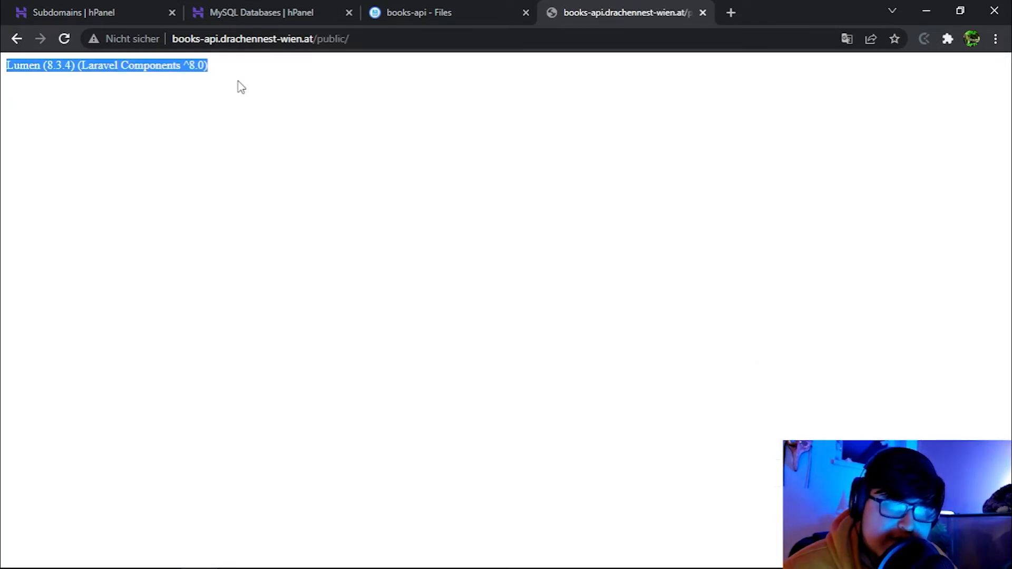
click(243, 86)
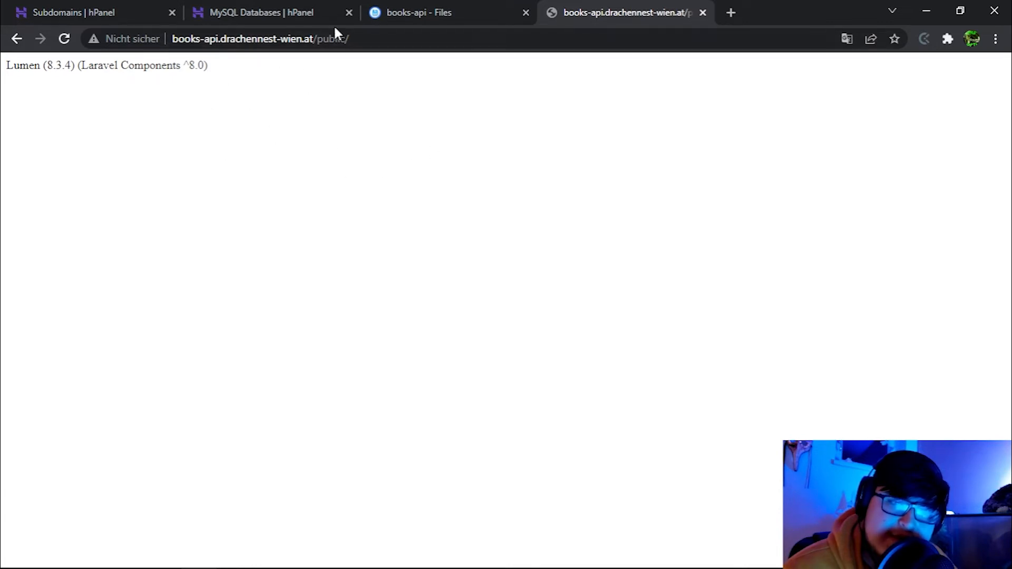
drag(350, 39, 319, 42)
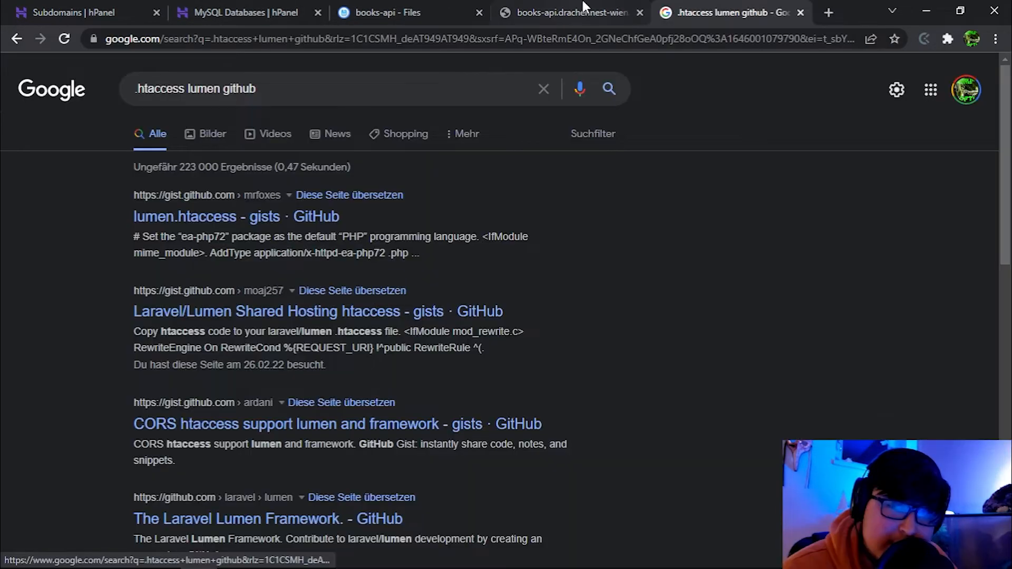
Copy the rewrite code from the lumen.htaccess GitHub gist.
click(606, 11)
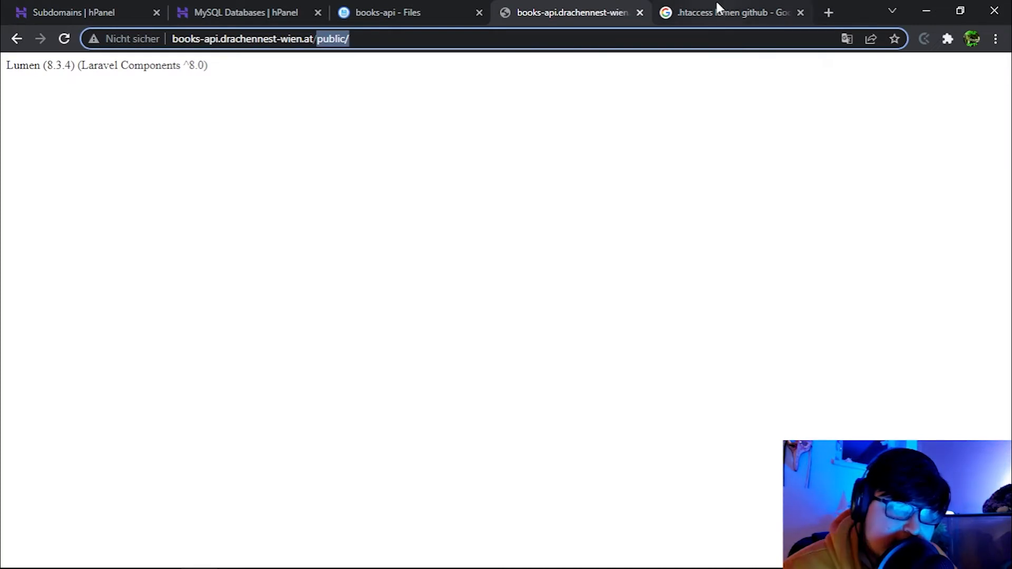
click(705, 12)
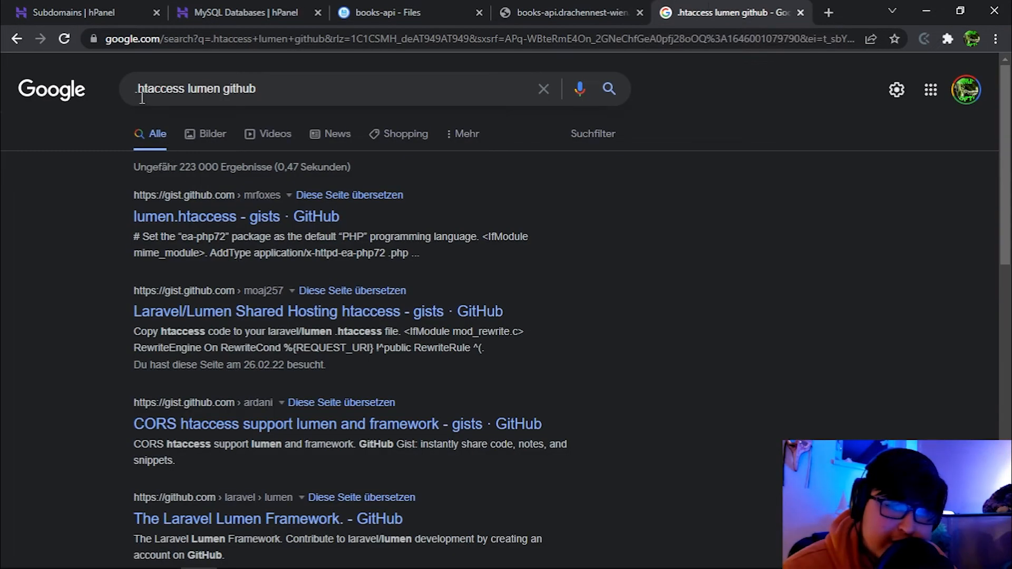
click(219, 216)
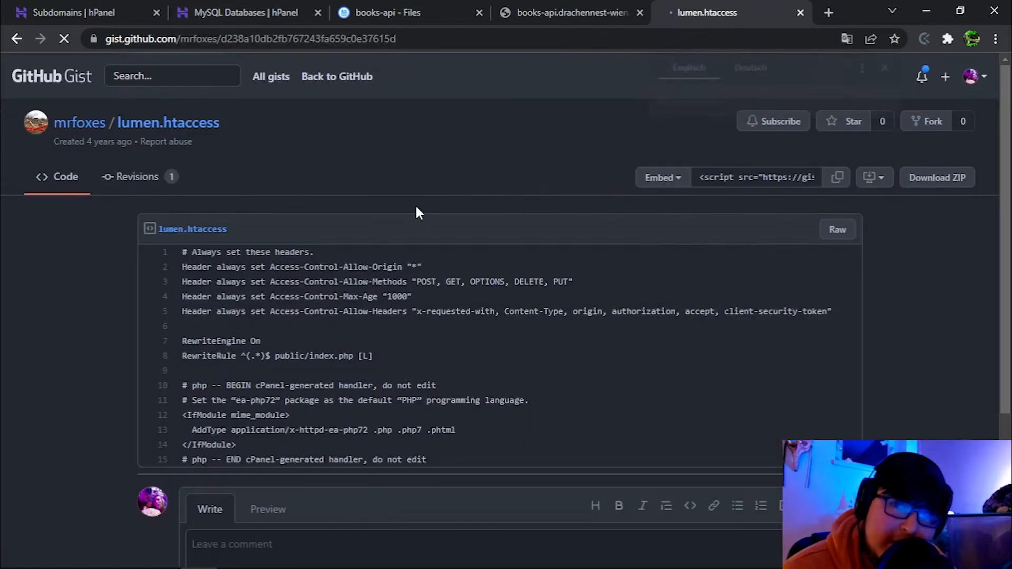
scroll(370, 267, down, 3)
drag(426, 323, 179, 119)
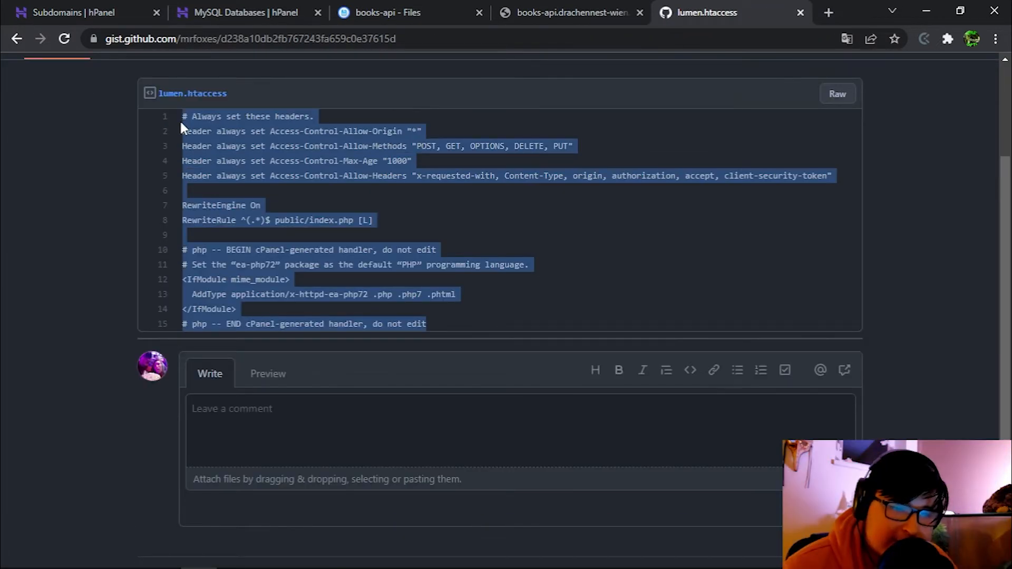
Create a .htaccess file in books-api, paste the gist code and save it.
click(390, 13)
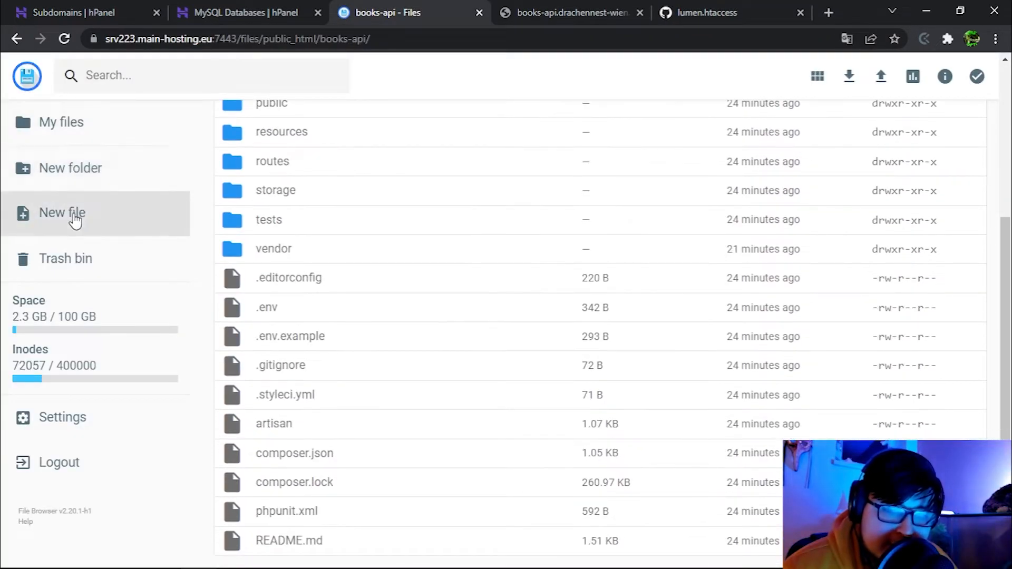
click(74, 216)
text(.)
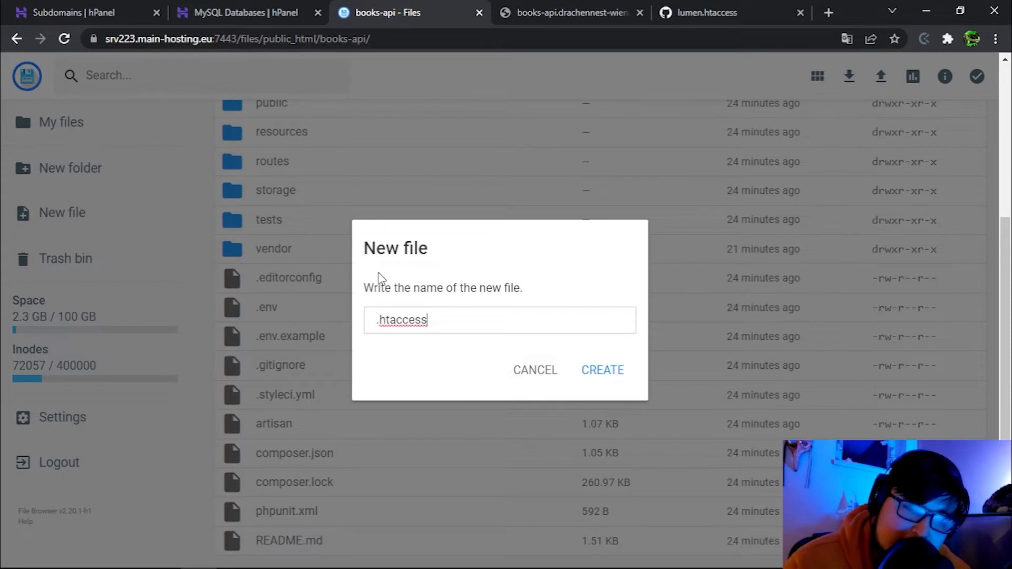
text(htaccess)
key(Return)
key(ctrl+v)
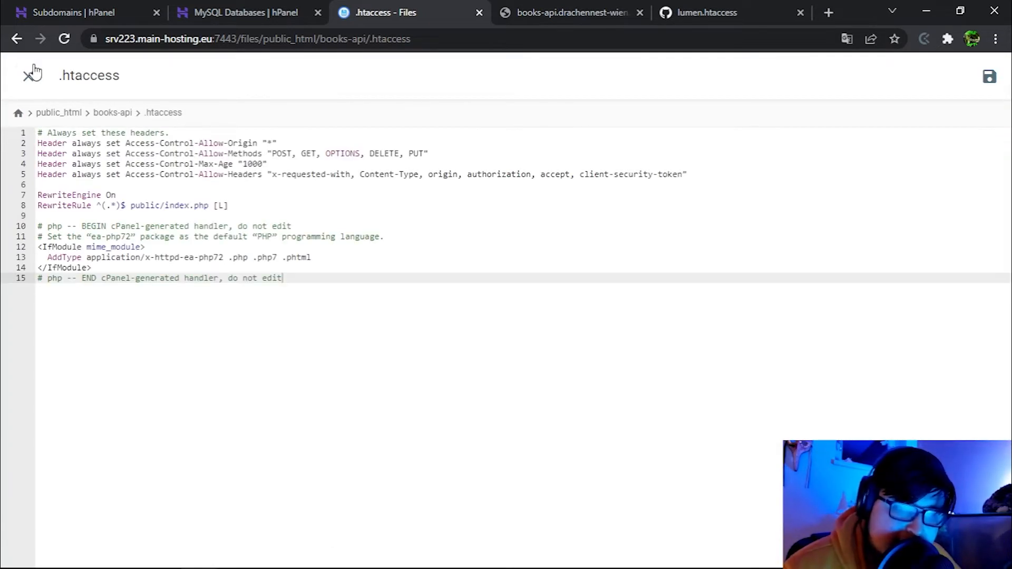
click(989, 77)
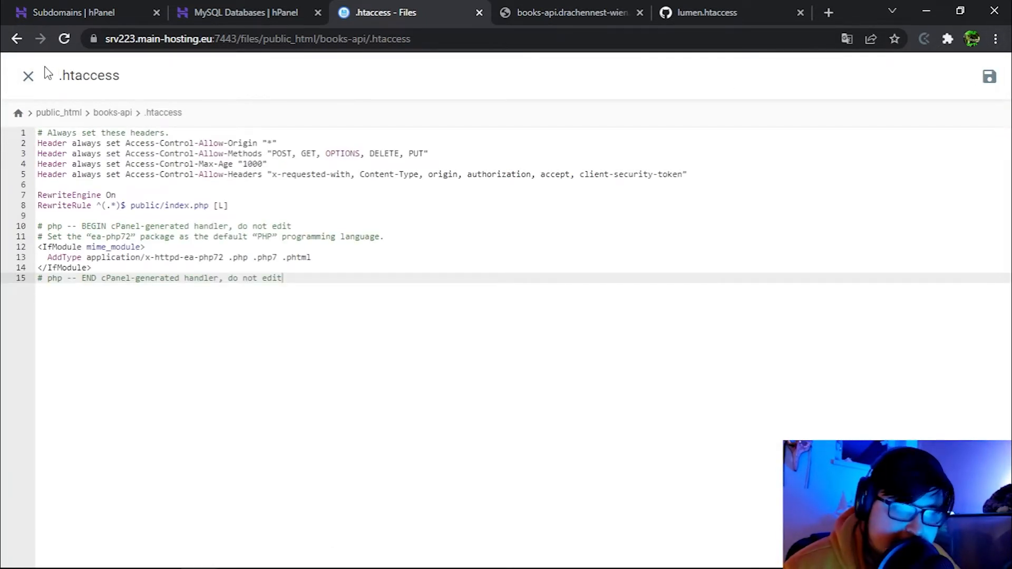
click(28, 76)
Load books-api.drachennest-wien.at without /public and confirm it shows Lumen (8.3.4).
click(506, 11)
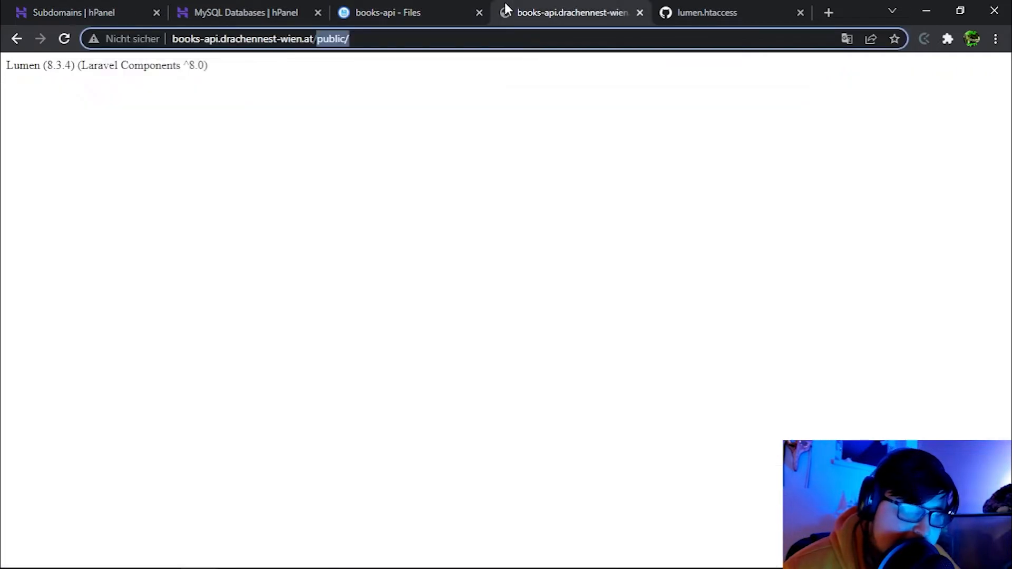
click(68, 41)
drag(356, 38, 335, 39)
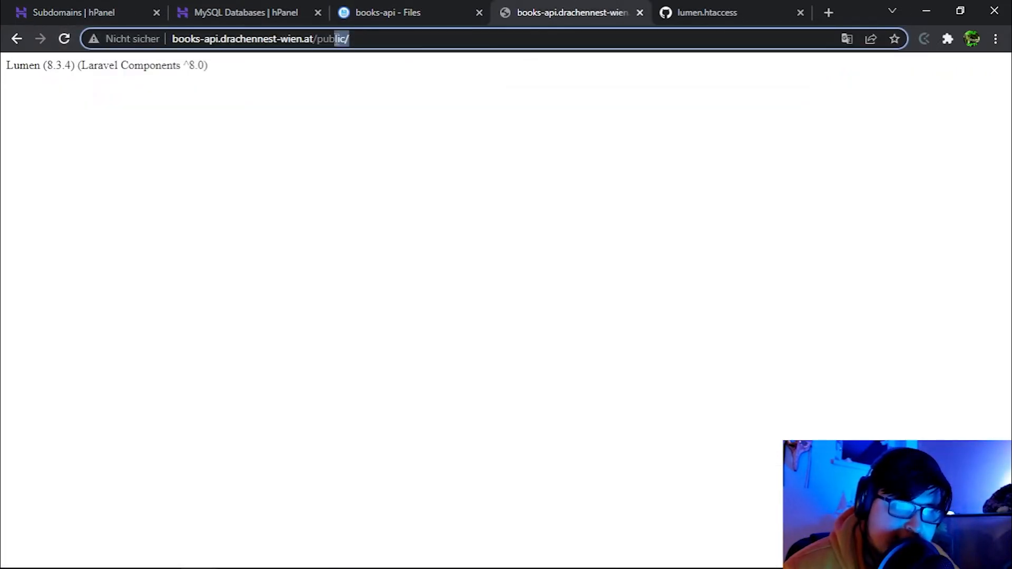
key(BackSpace)
key(BackSpace)
key(Return)
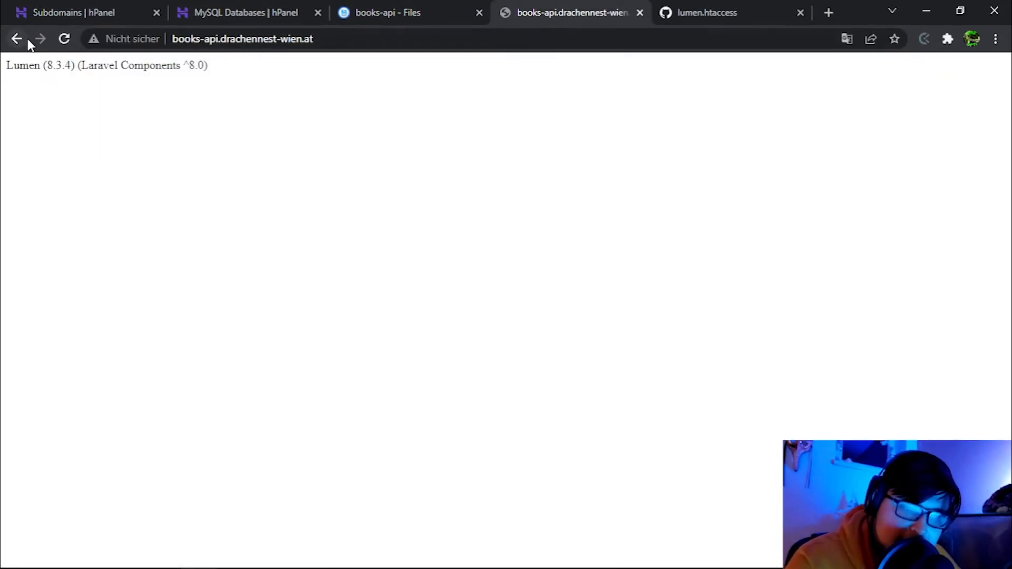
click(65, 40)
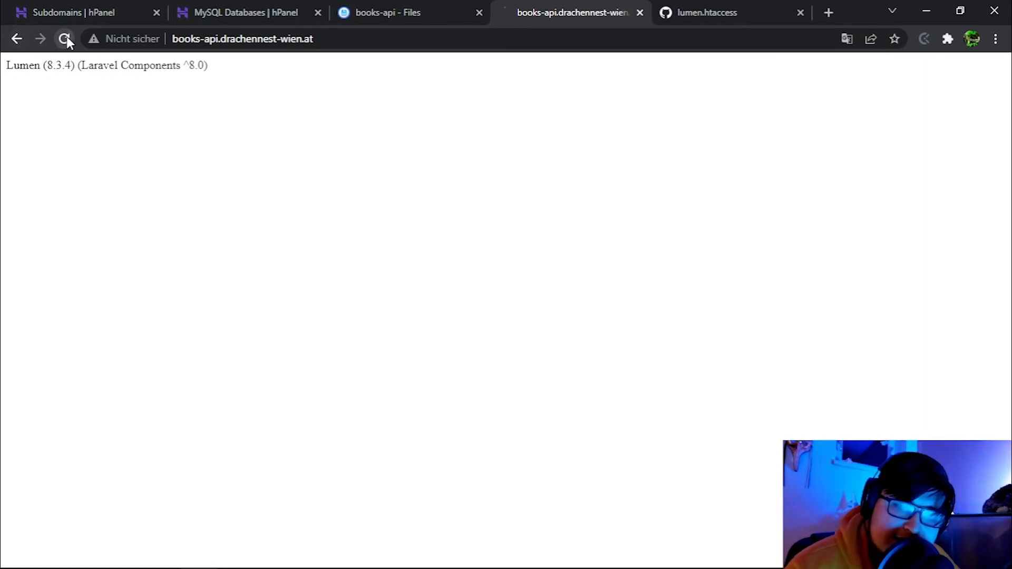
click(348, 35)
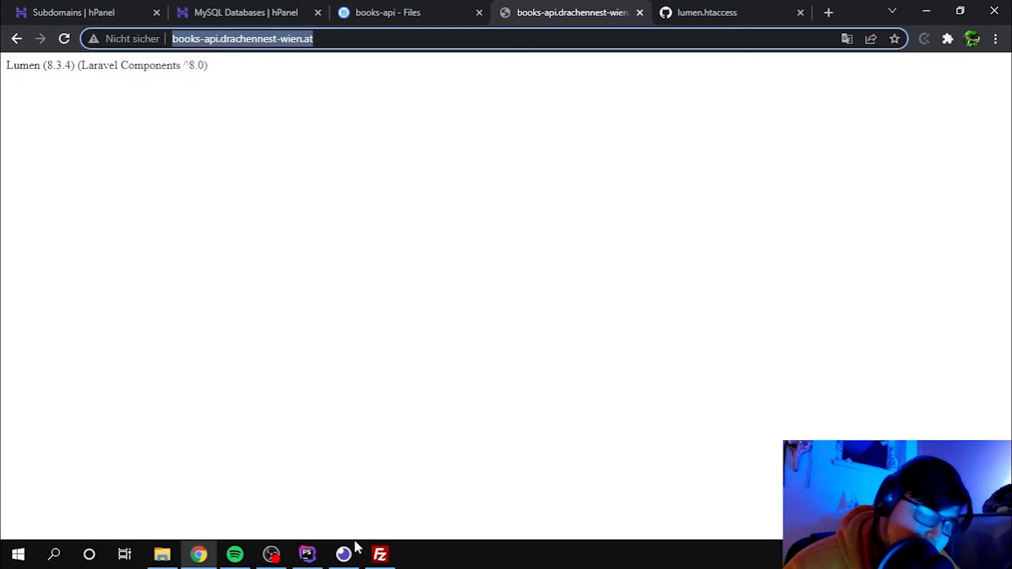
click(347, 552)
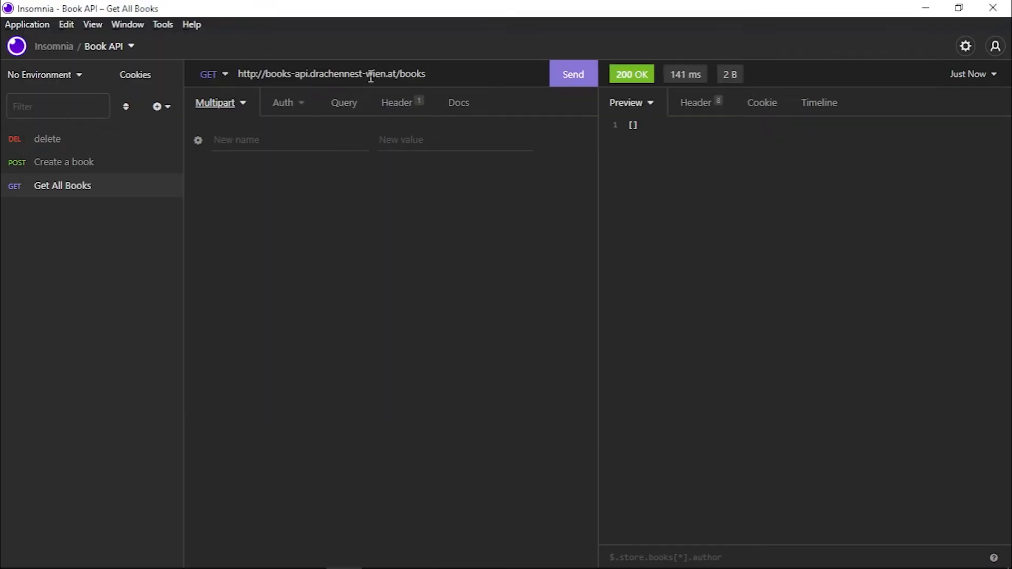
drag(438, 76, 397, 69)
click(576, 75)
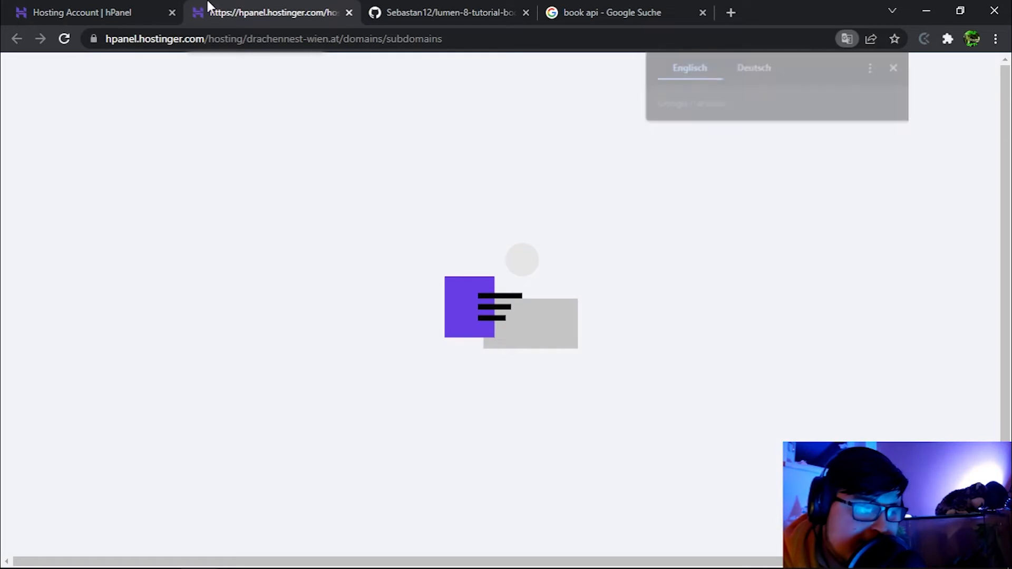
Create a nook-api subdomain on the Subdomains page.
click(42, 11)
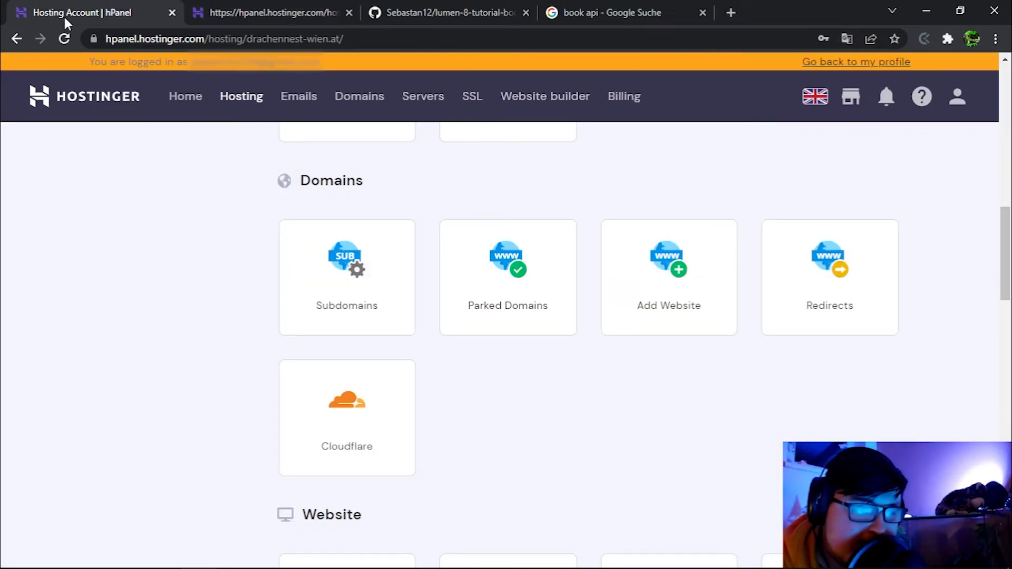
click(325, 270)
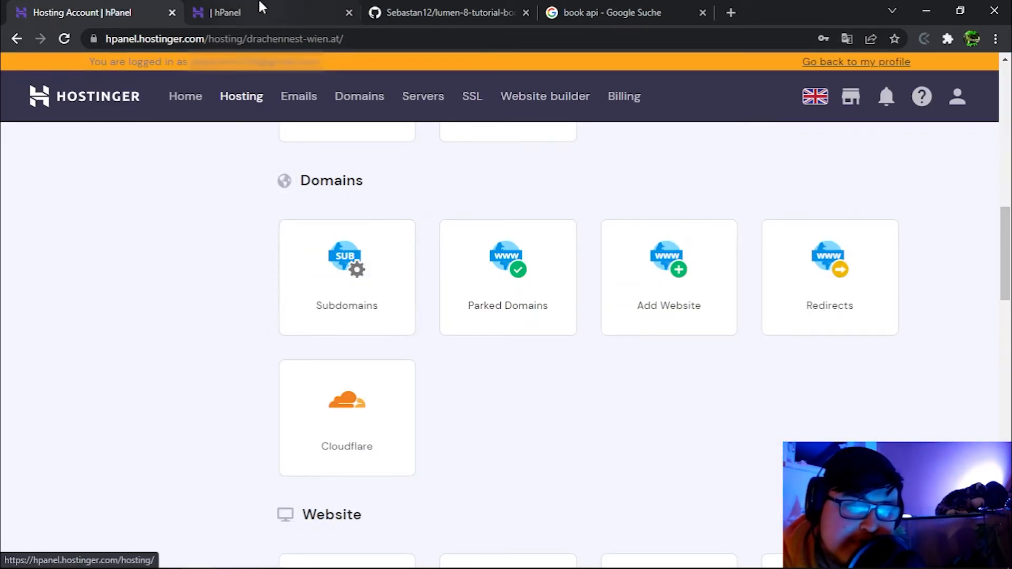
click(467, 245)
text(nook-api)
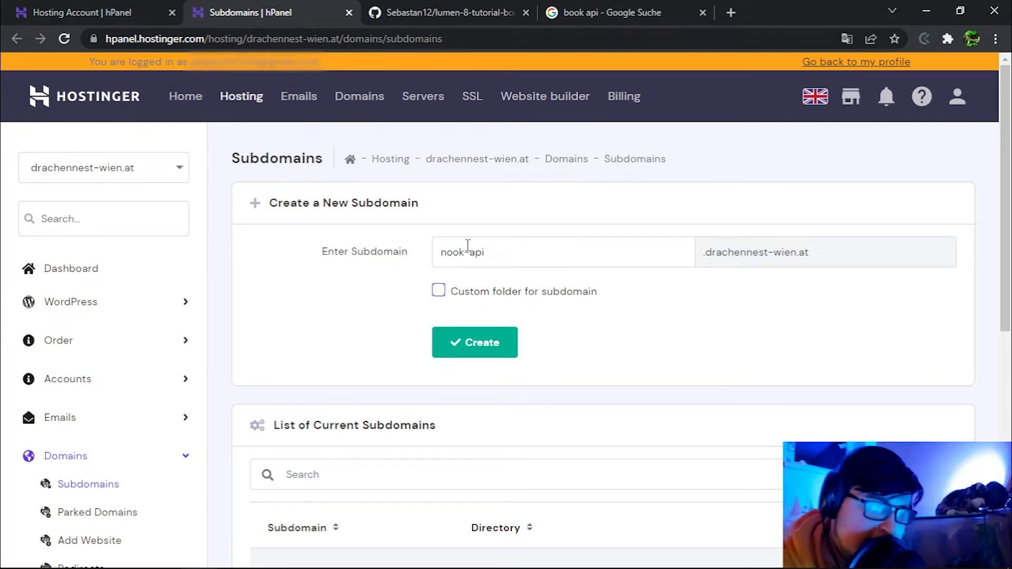
click(463, 343)
Open File Manager in a new tab and enter the public_html folder.
scroll(72, 290, down, 5)
right_click(88, 271)
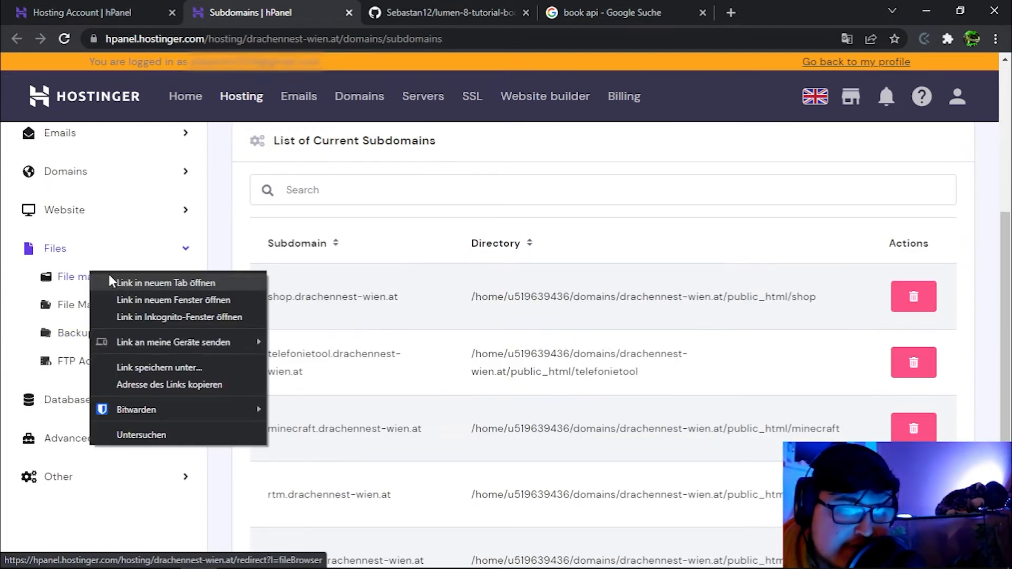
click(128, 274)
click(414, 9)
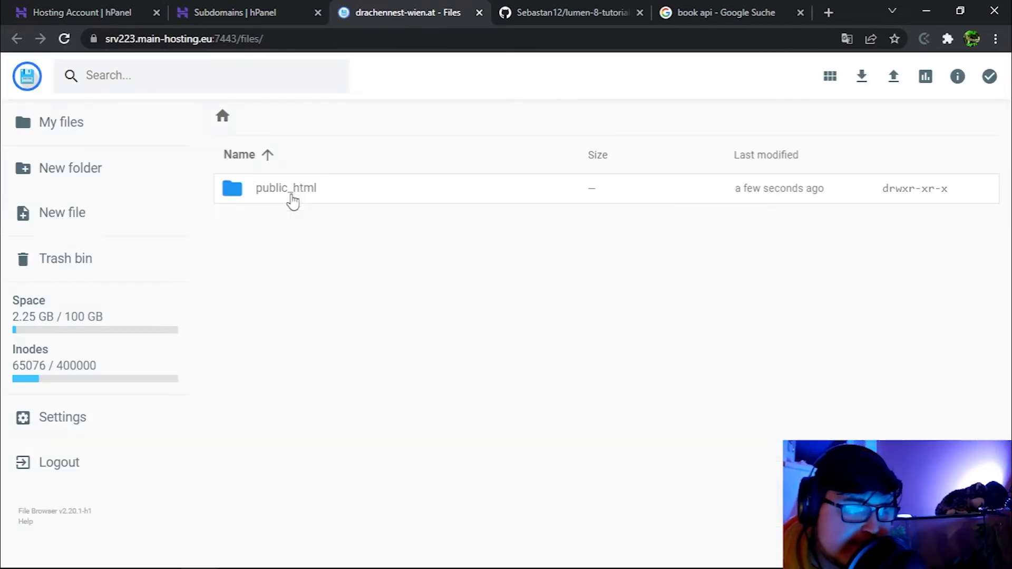
double_click(293, 194)
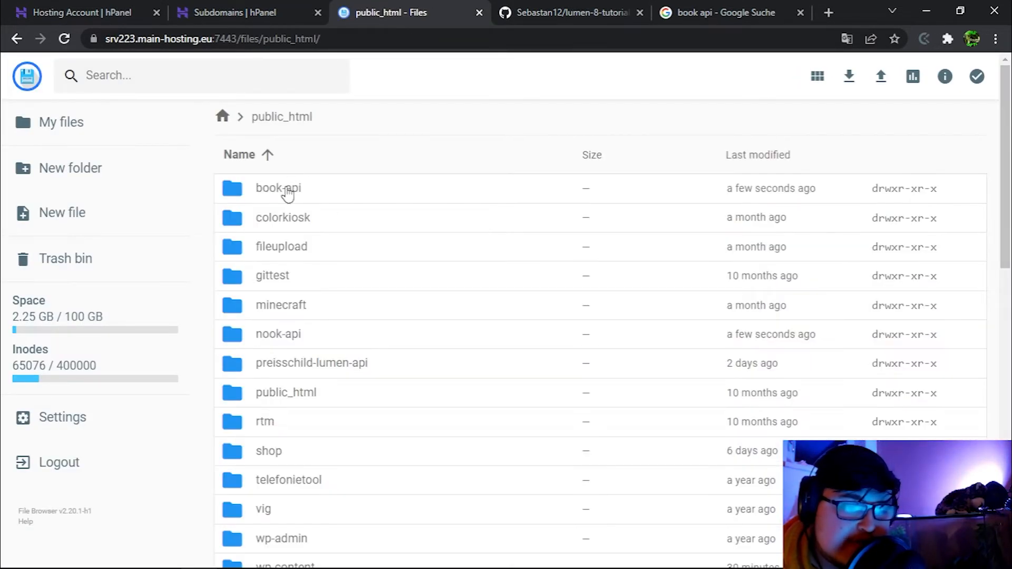
key(ctrl+1)
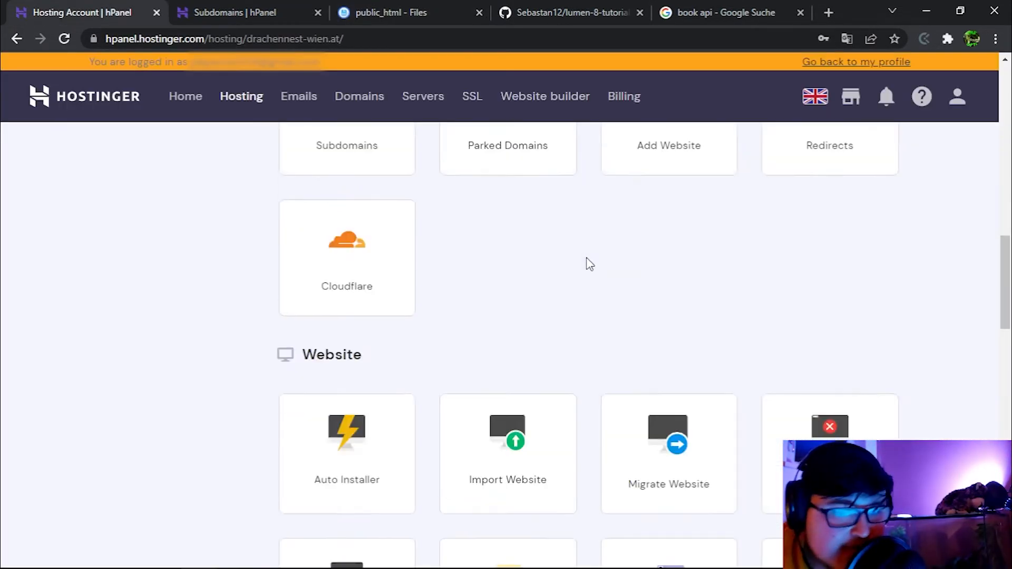
On the GIT deployment form, fill in the lumen-8-tutorial-books-api GitHub repository URL.
scroll(590, 285, down, 10)
scroll(717, 300, down, 9)
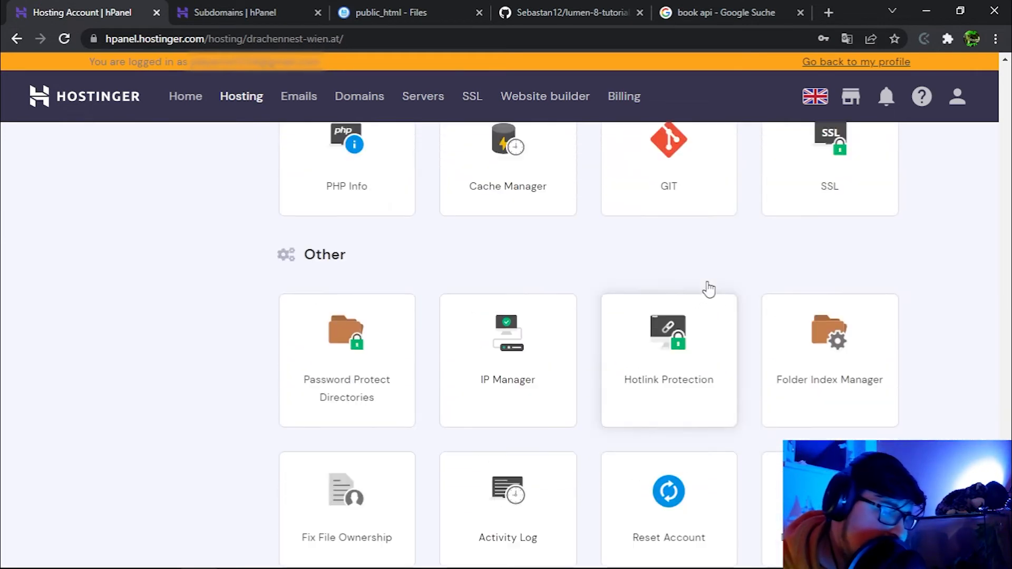
scroll(703, 248, up, 1)
click(680, 264)
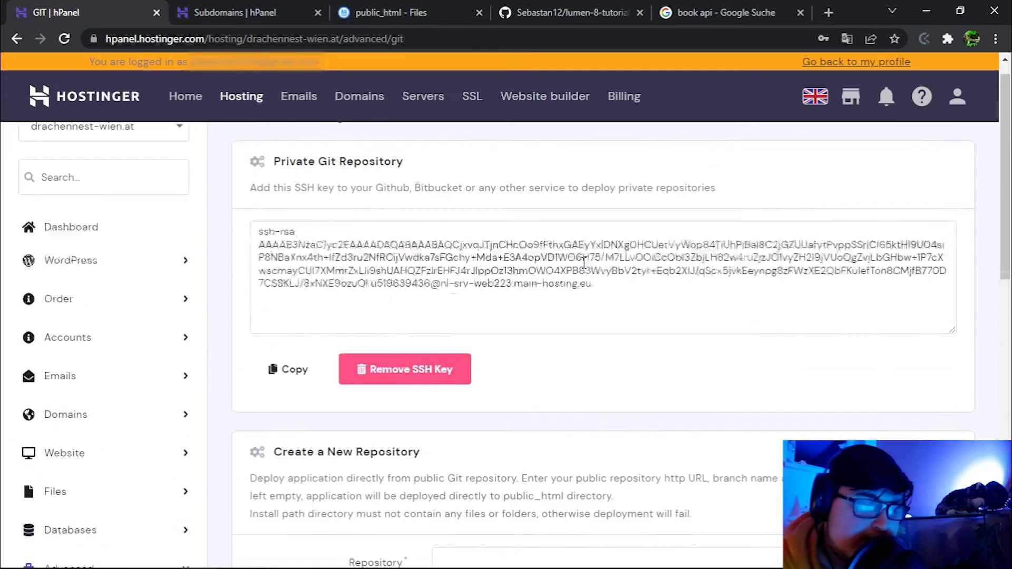
scroll(576, 254, down, 7)
scroll(577, 254, up, 1)
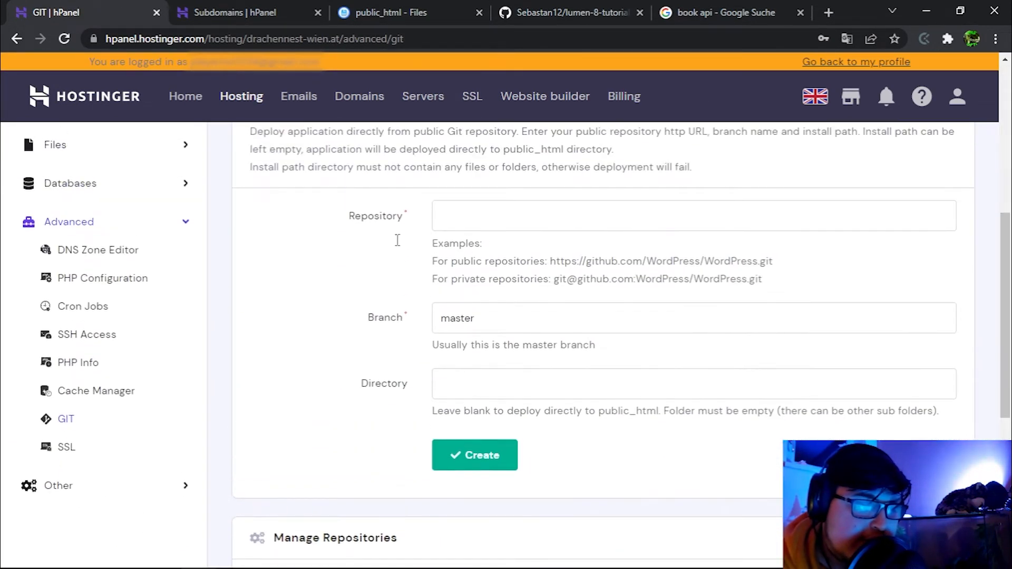
click(573, 8)
click(419, 43)
key(ctrl+c)
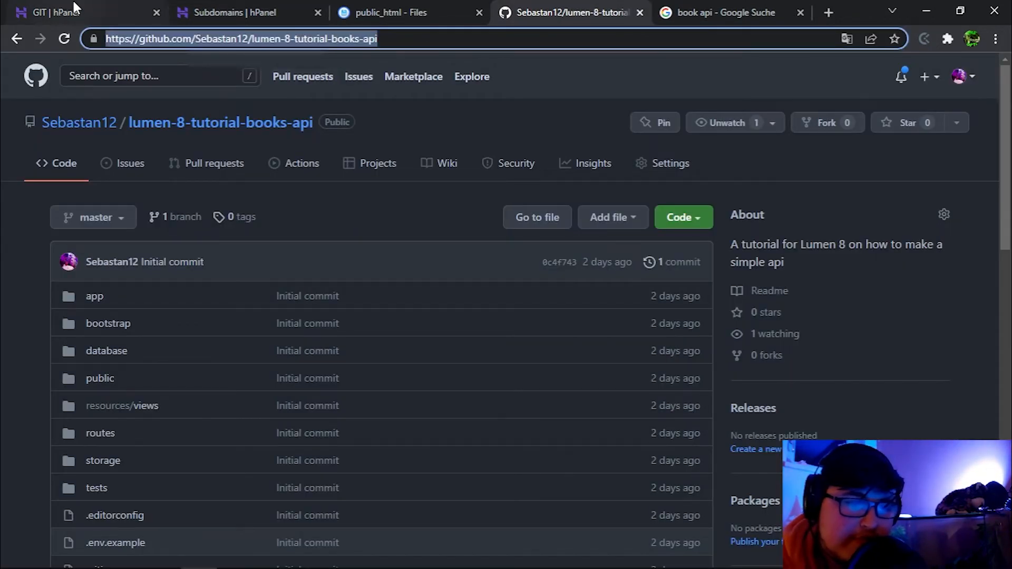
click(74, 2)
key(ctrl+v)
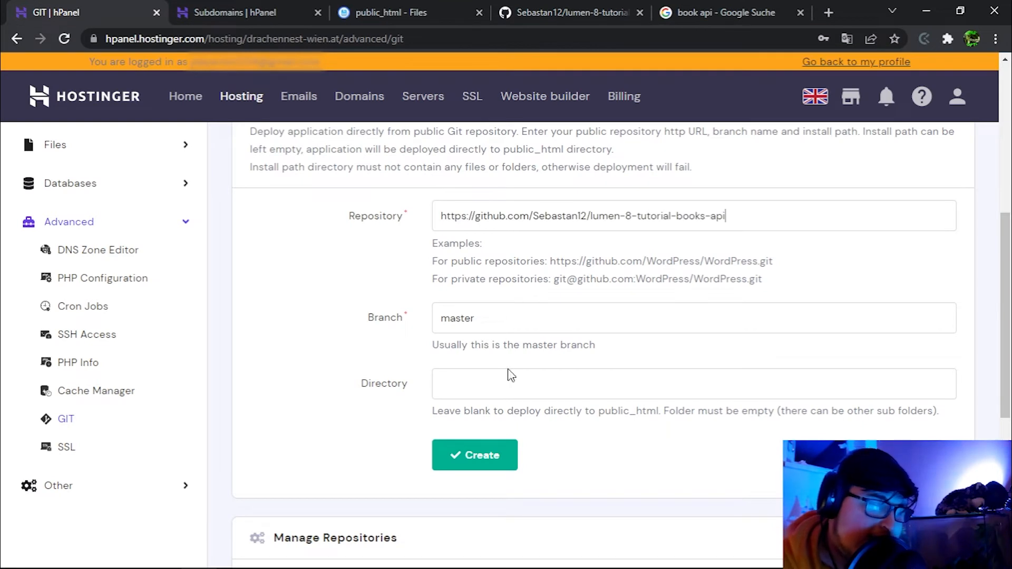
Set the install directory to book-api, copying the name from File Manager's Rename box.
click(484, 387)
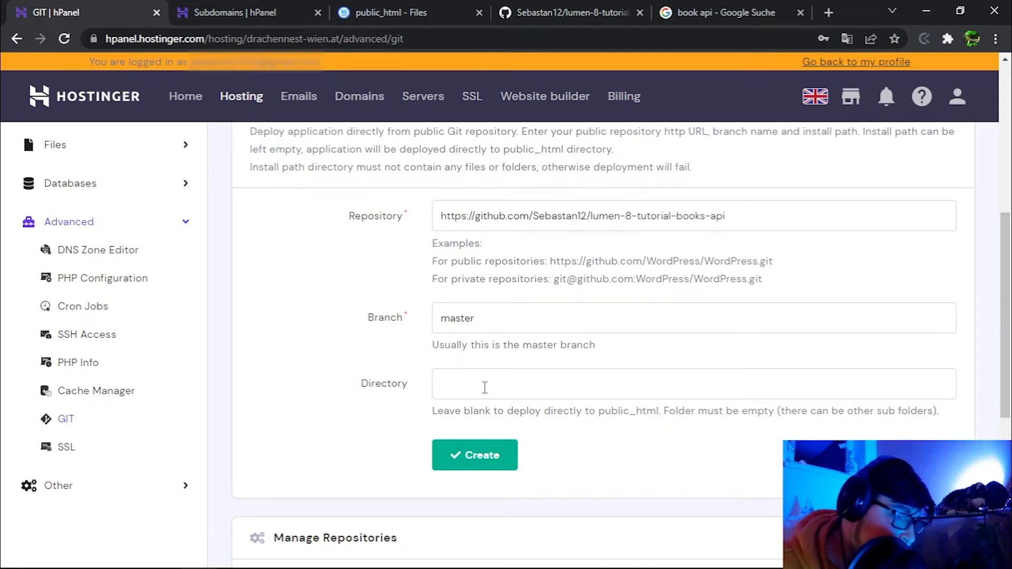
click(445, 10)
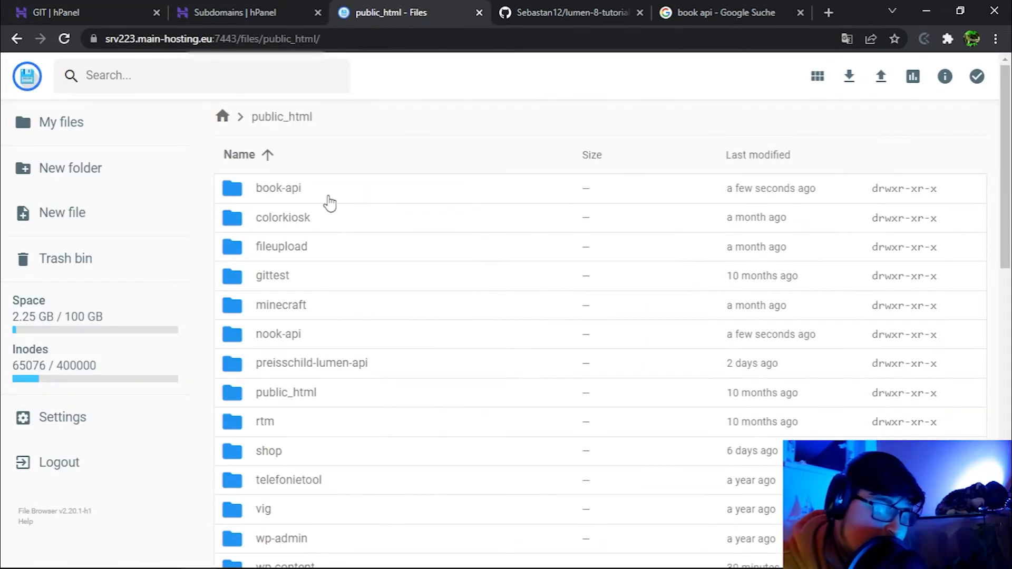
click(271, 186)
drag(271, 183, 309, 184)
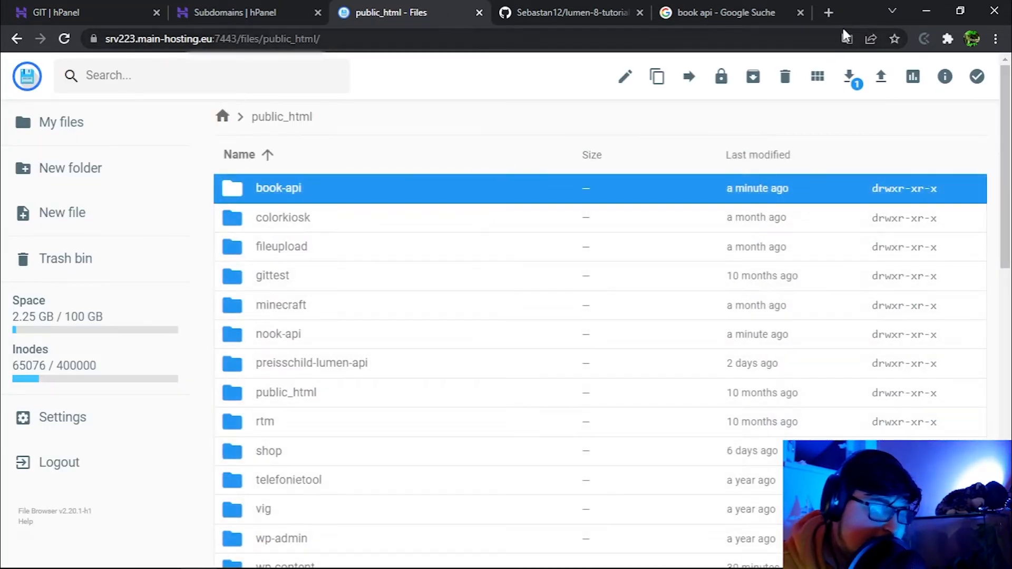
click(625, 78)
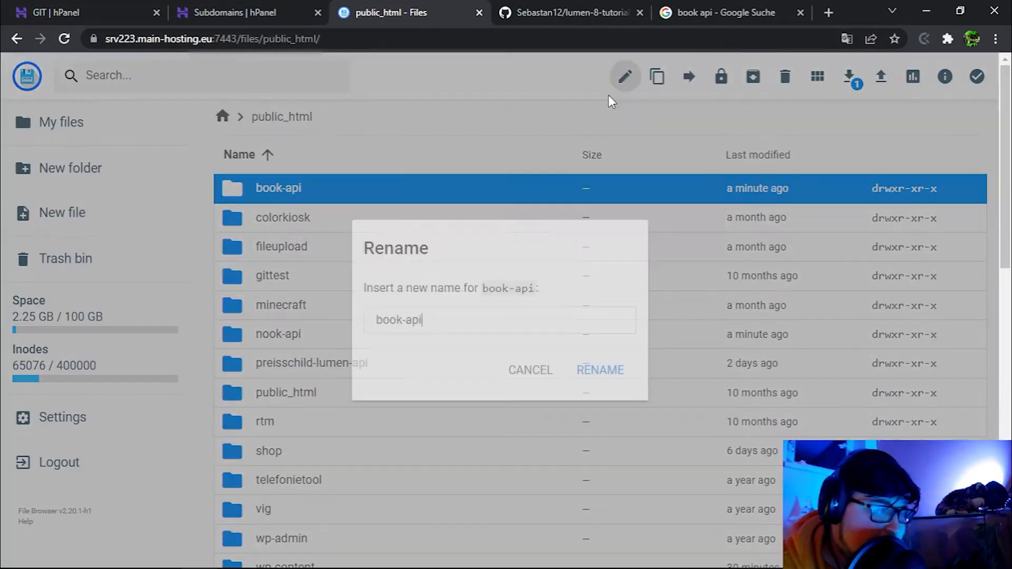
triple_click(459, 324)
key(ctrl+c)
click(527, 371)
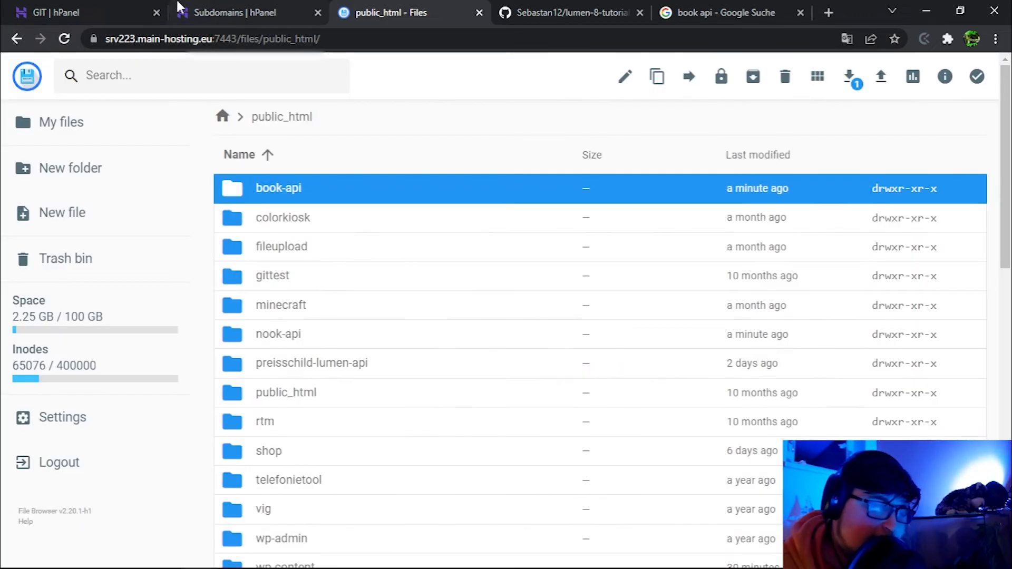
click(127, 10)
key(ctrl+v)
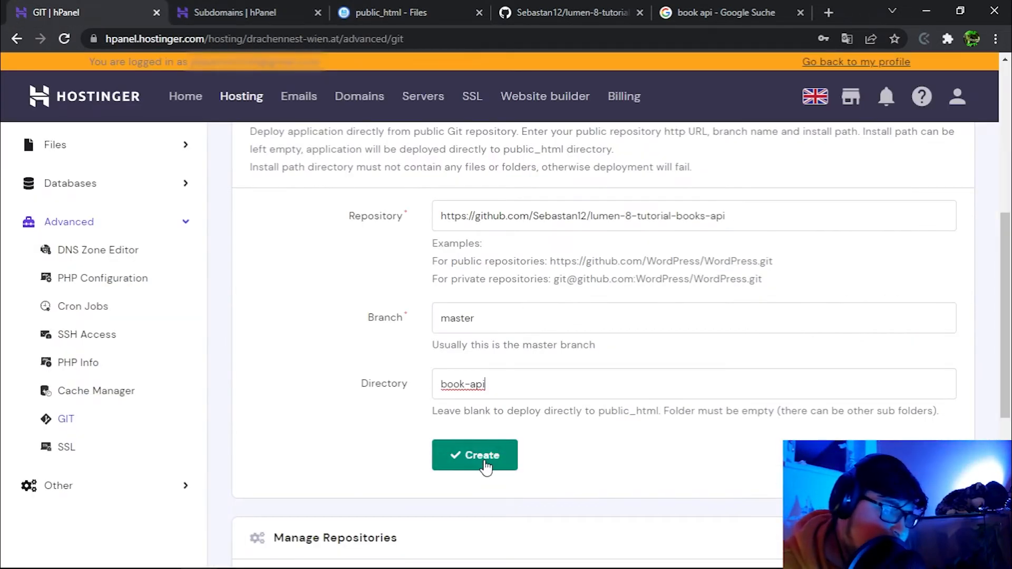
Create the book-api repository entry and confirm deploying it.
click(474, 455)
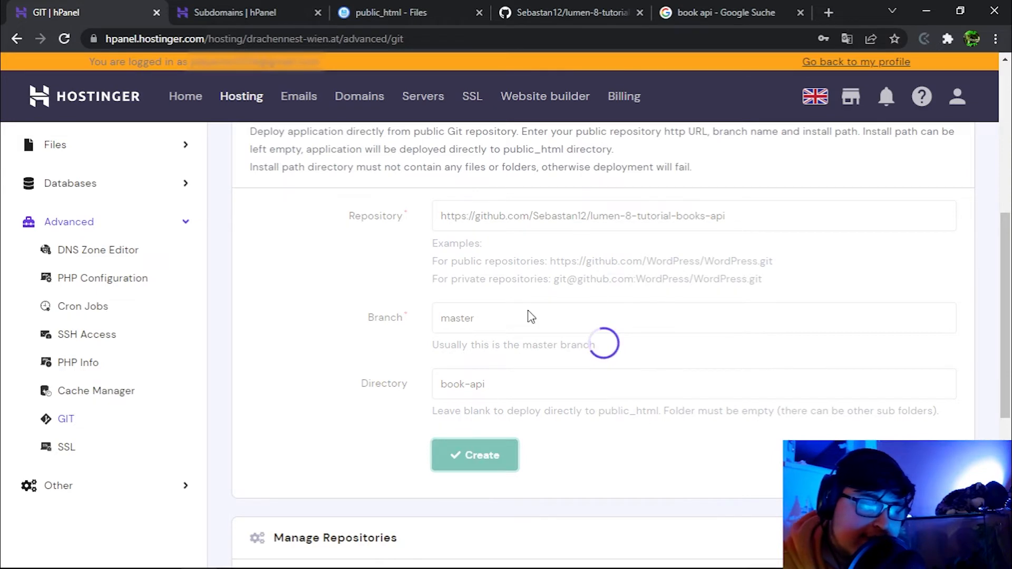
scroll(579, 311, down, 8)
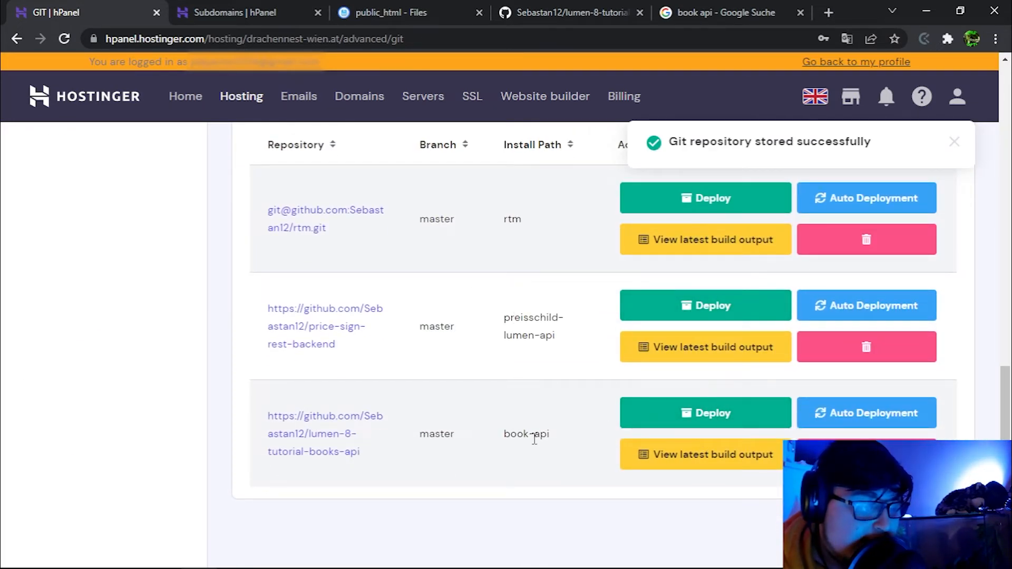
click(685, 419)
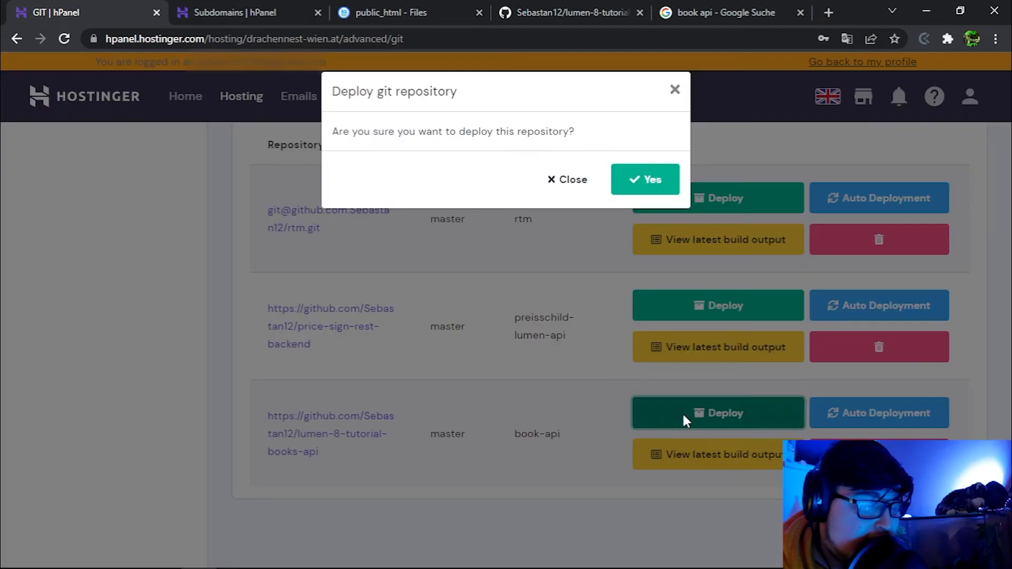
click(647, 181)
Check that public_html/book-api now contains the Lumen project files, including app, routes and .git.
click(400, 12)
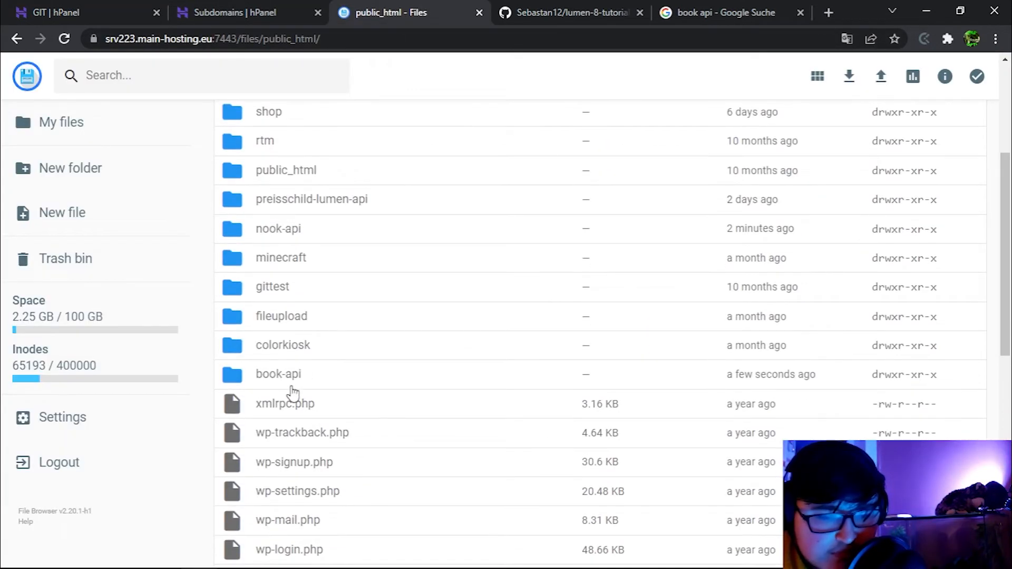
double_click(294, 389)
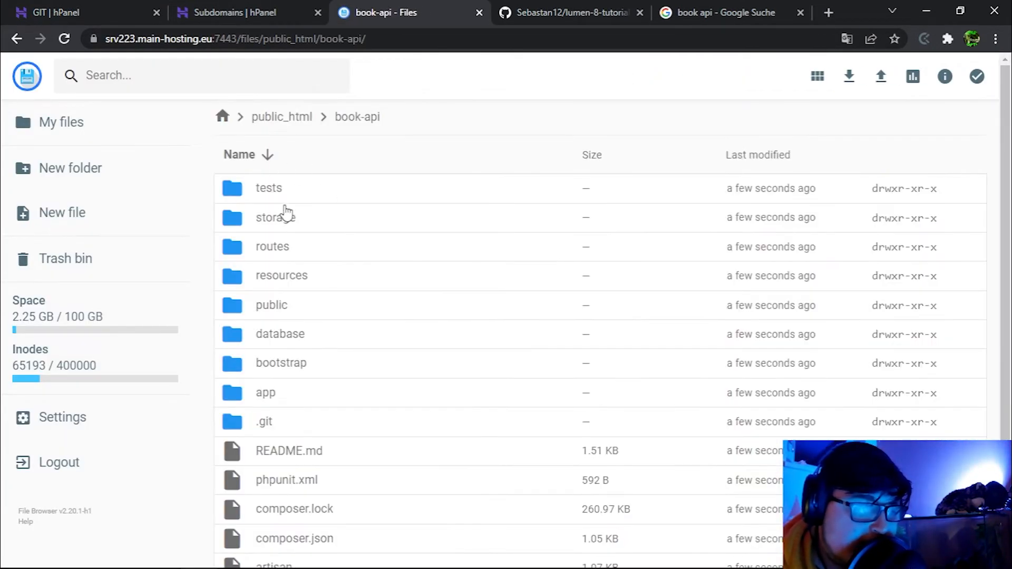
scroll(285, 213, down, 3)
scroll(327, 277, up, 3)
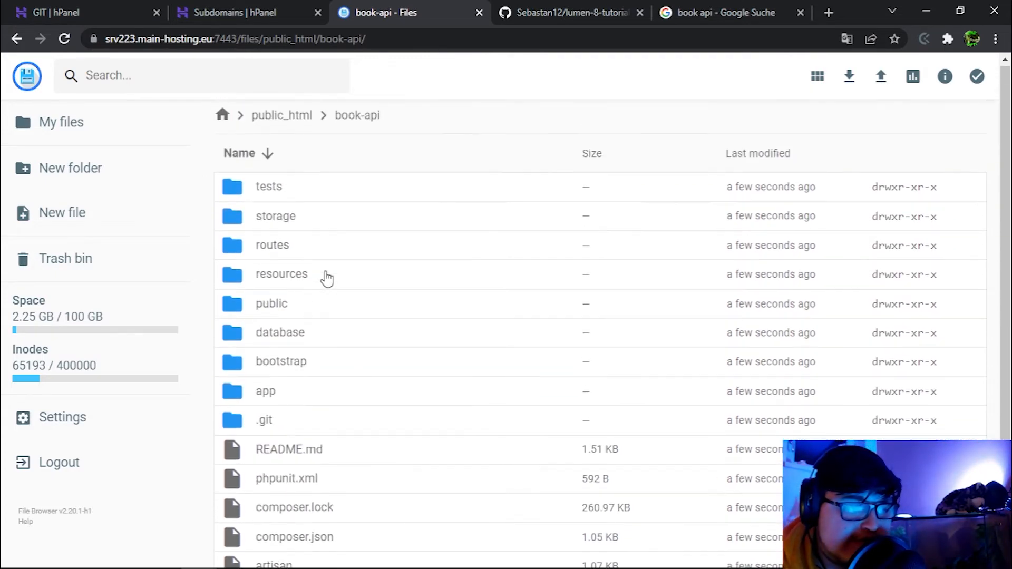
scroll(324, 277, down, 3)
scroll(324, 277, up, 3)
key(ctrl+1)
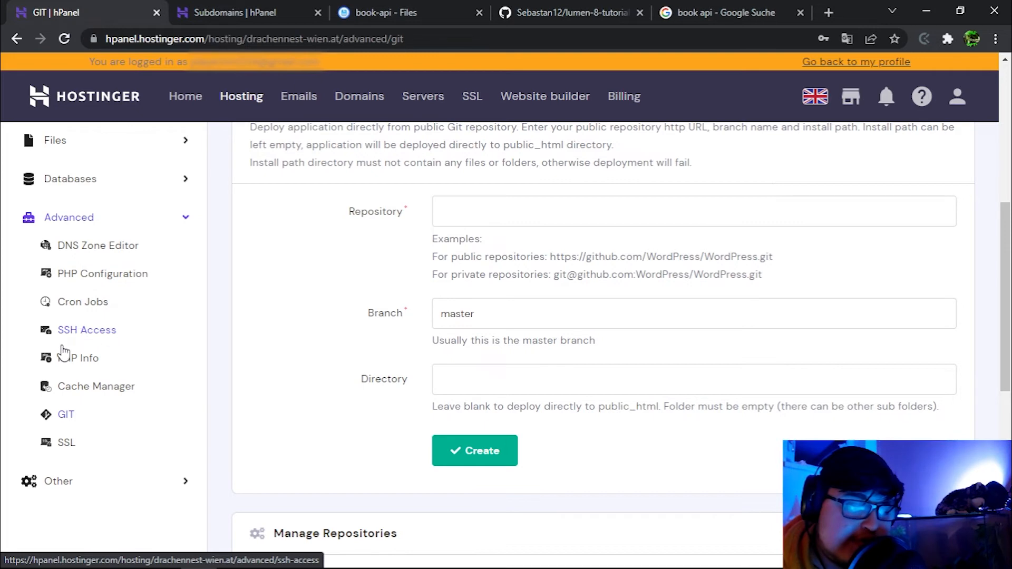
Copy the ssh -p 65002 login command from SSH Access and run it in Command Prompt.
click(63, 341)
scroll(722, 330, down, 4)
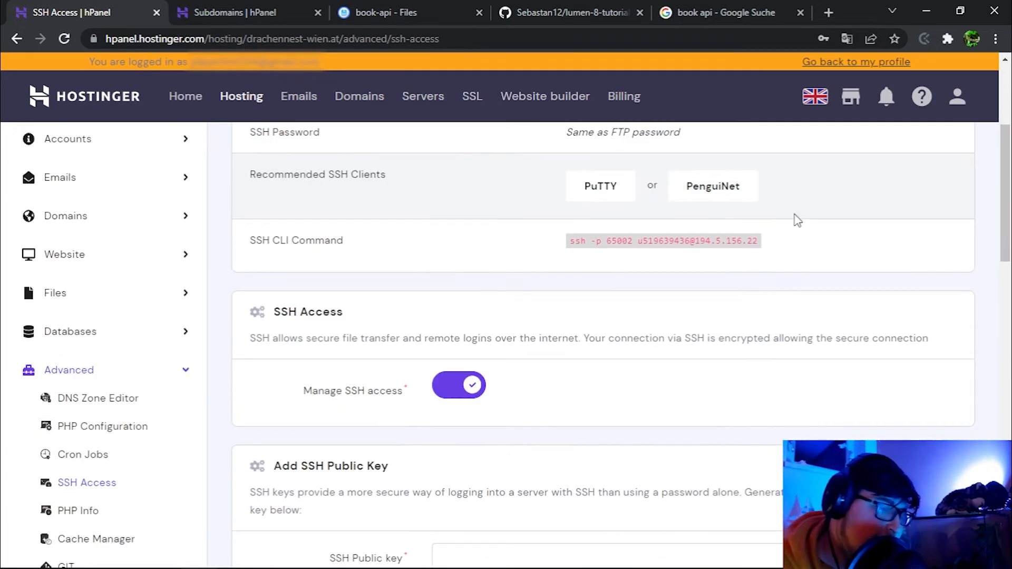
drag(764, 241, 564, 240)
key(ctrl+c)
scroll(583, 271, up, 3)
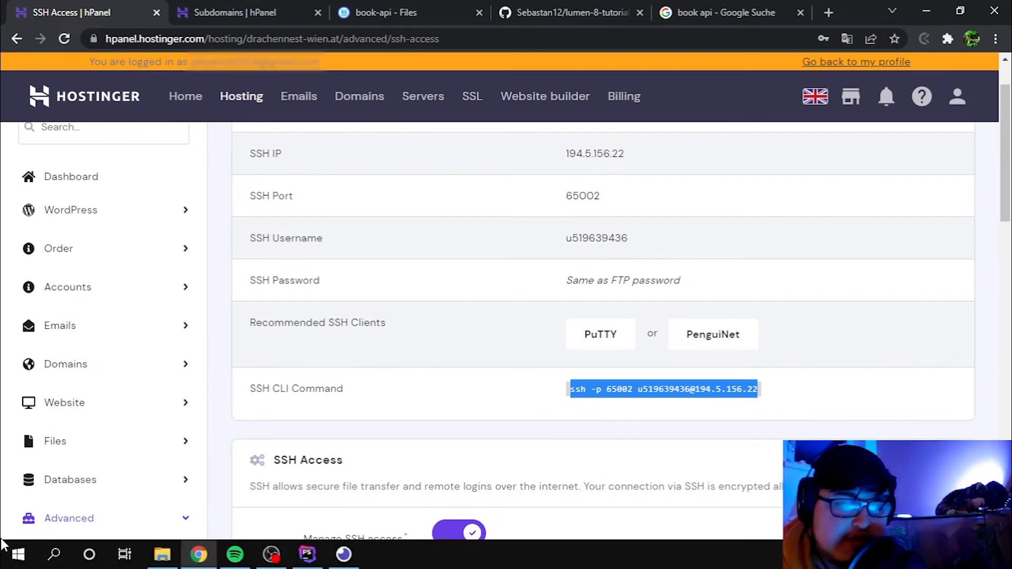
click(53, 556)
text(cmd)
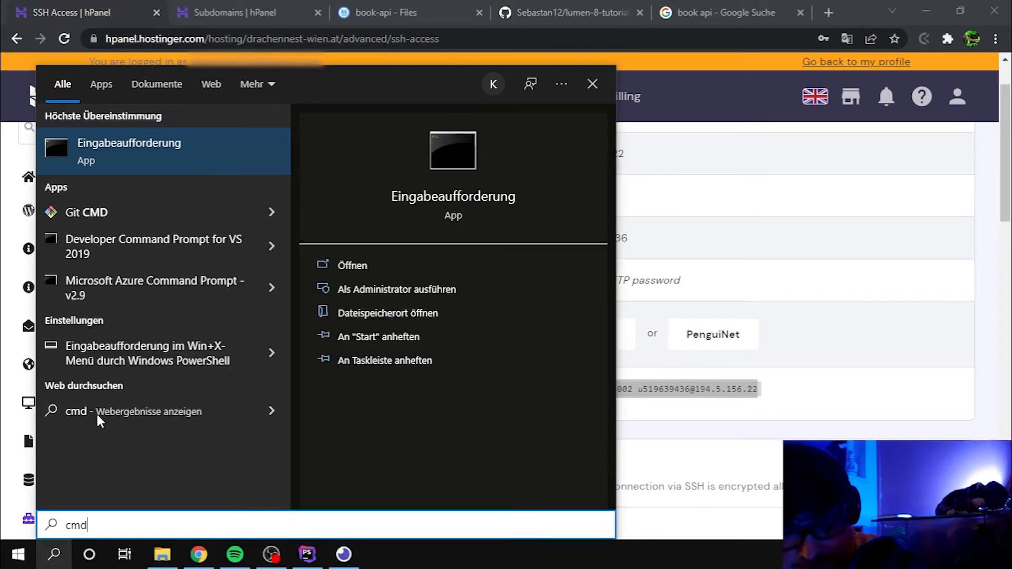
click(173, 164)
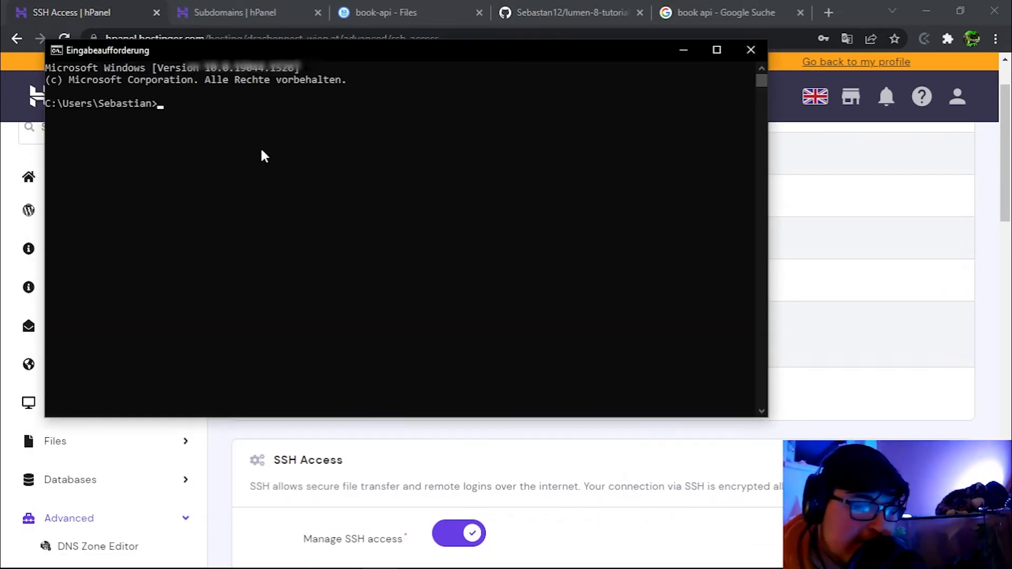
key(ctrl+v)
key(Return)
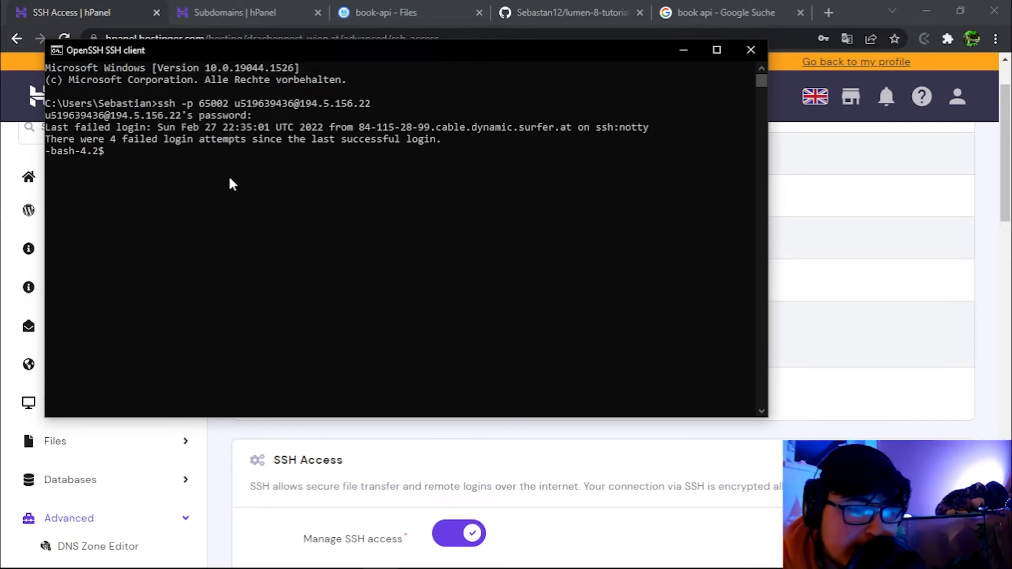
Change into public_html/public_html/book-api and run composer install.
text(cd p)
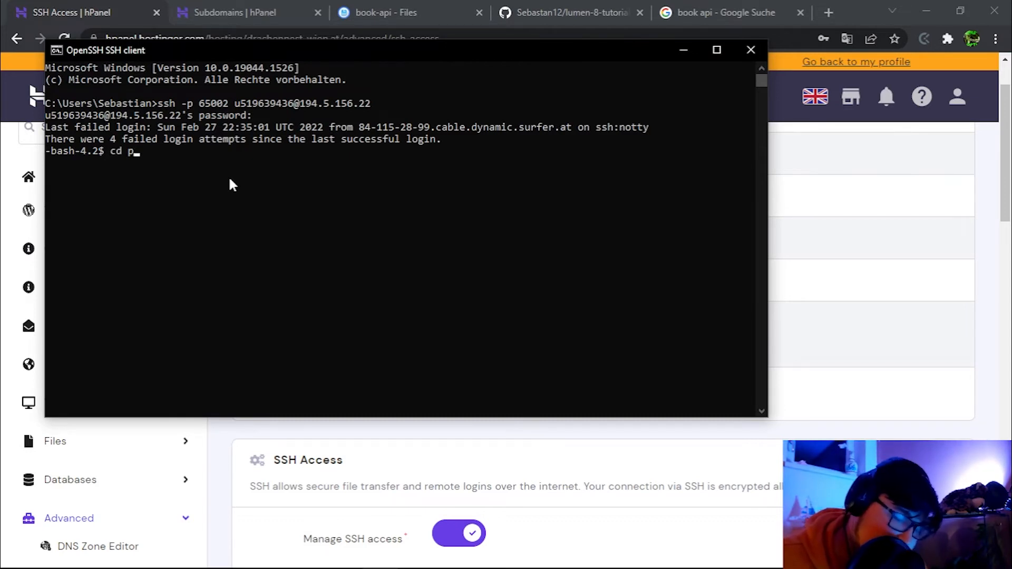
key(Tab)
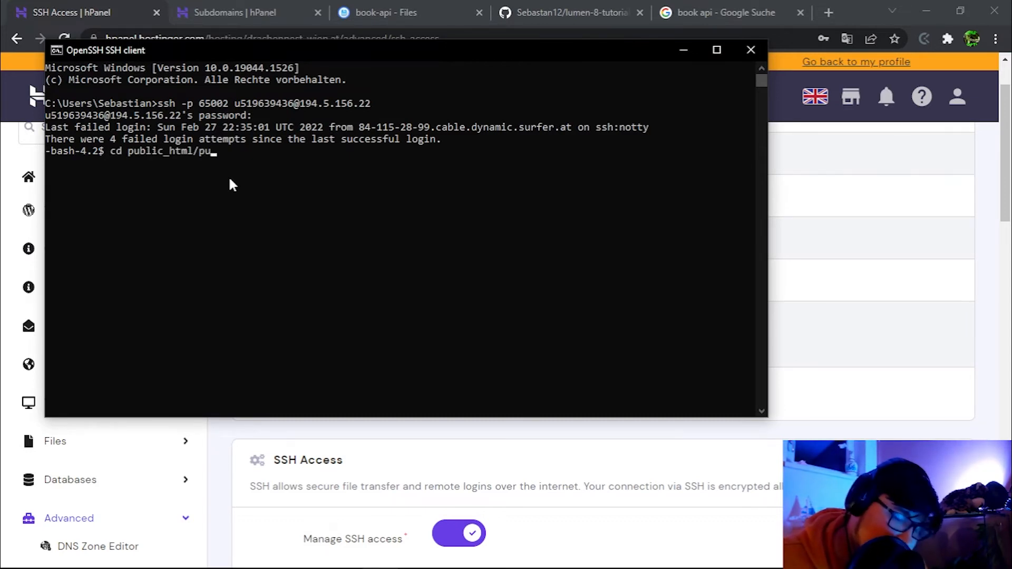
text(p)
key(Tab)
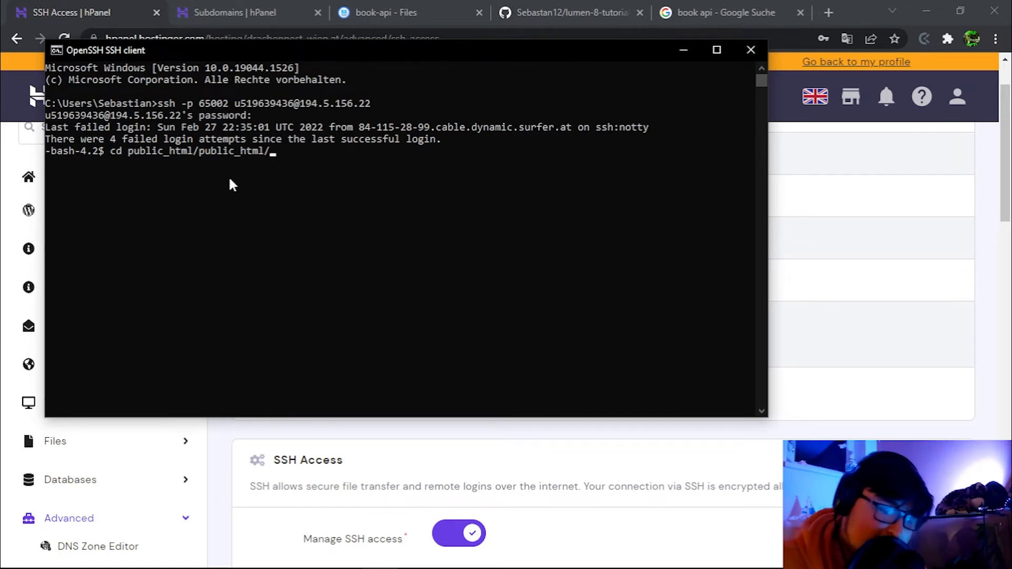
text(bo)
key(Tab)
key(Return)
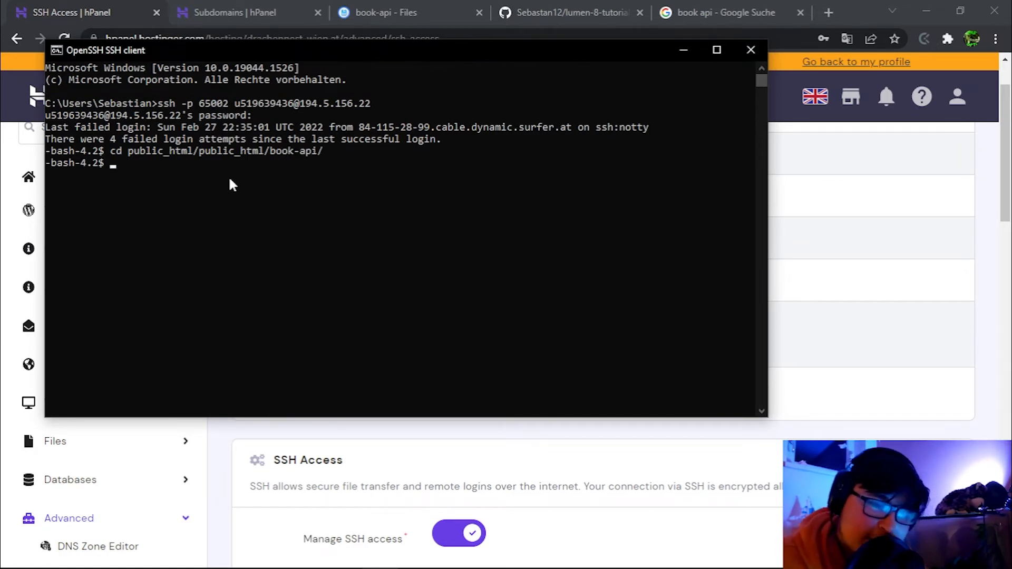
text(compose)
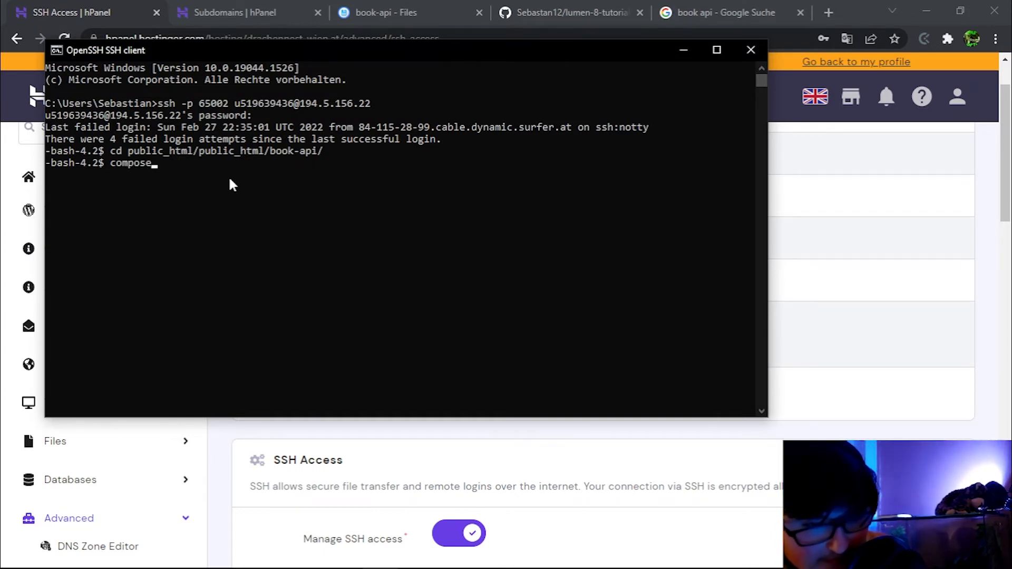
text(r install)
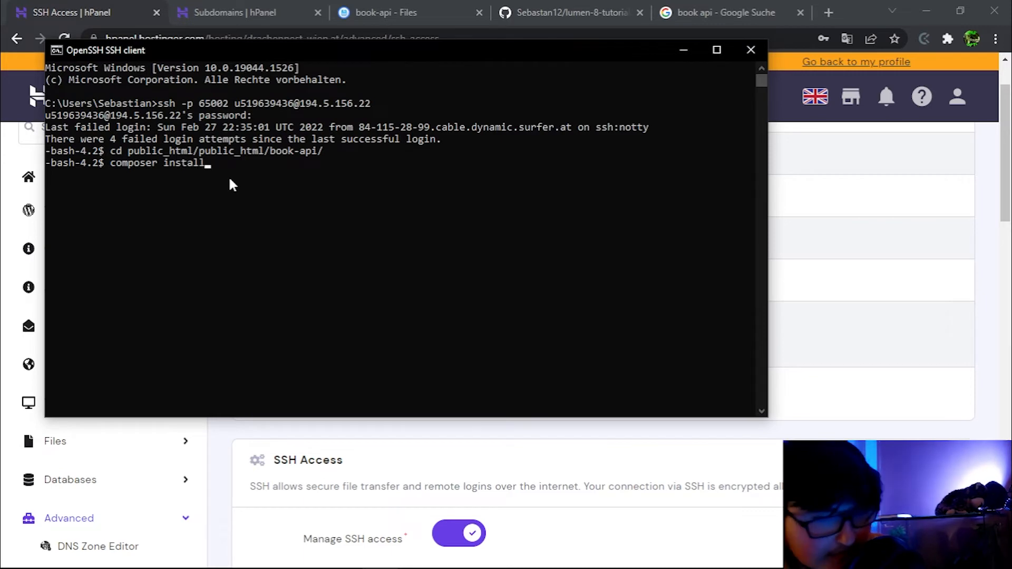
key(Return)
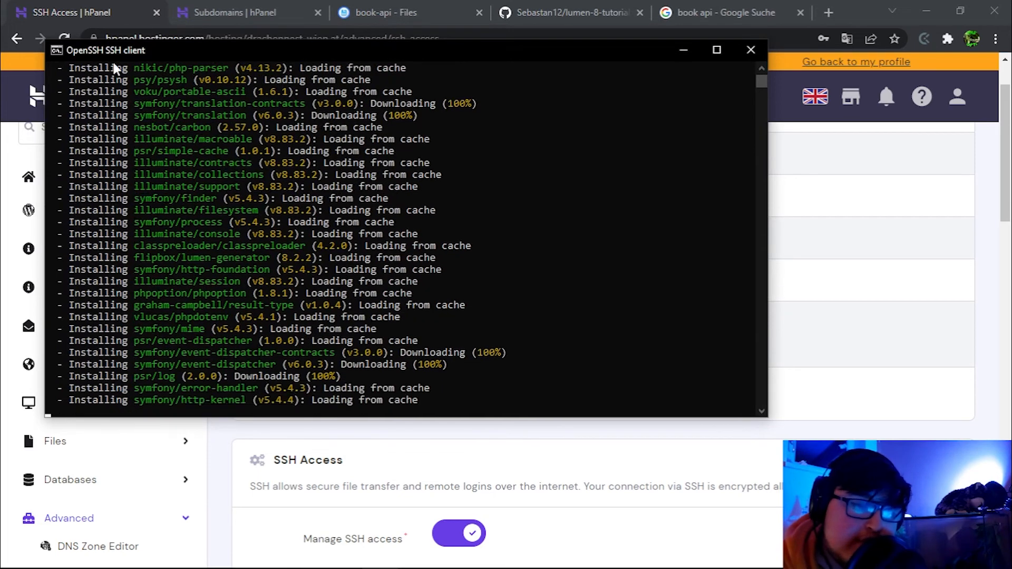
click(70, 419)
scroll(70, 419, down, 7)
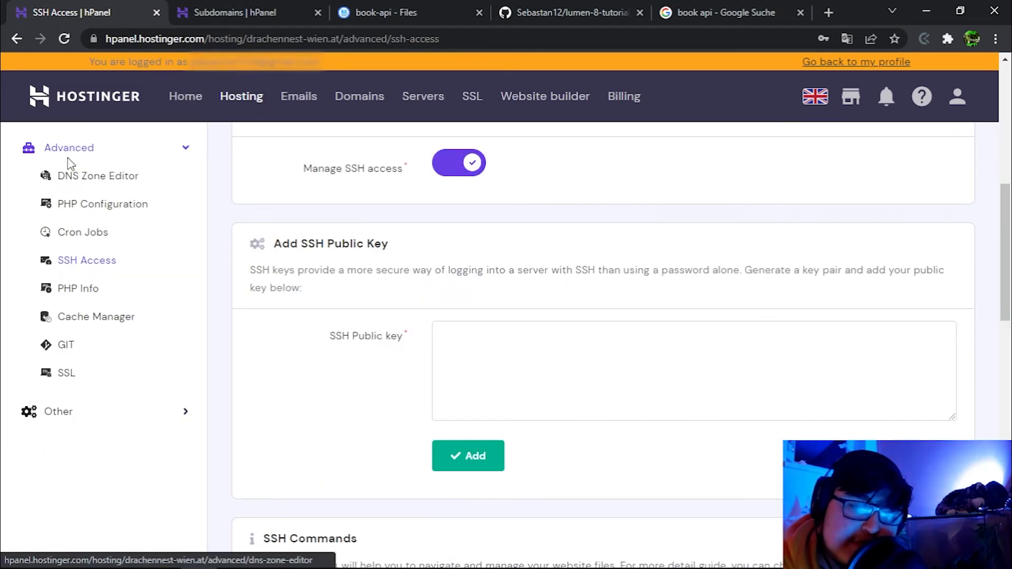
Confirm PHP 8.0 under PHP Configuration and check that composer install finished.
click(86, 209)
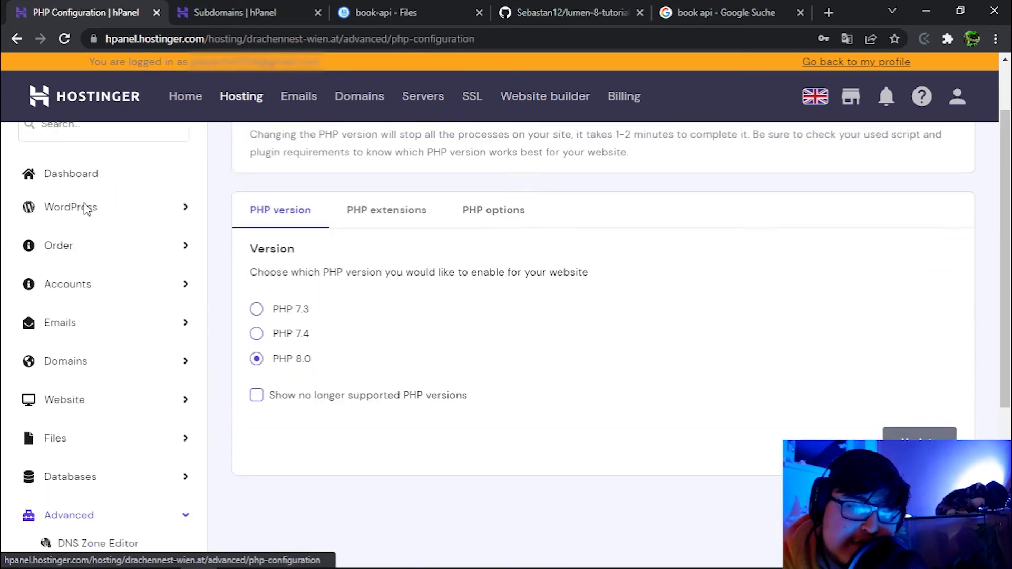
scroll(259, 293, down, 2)
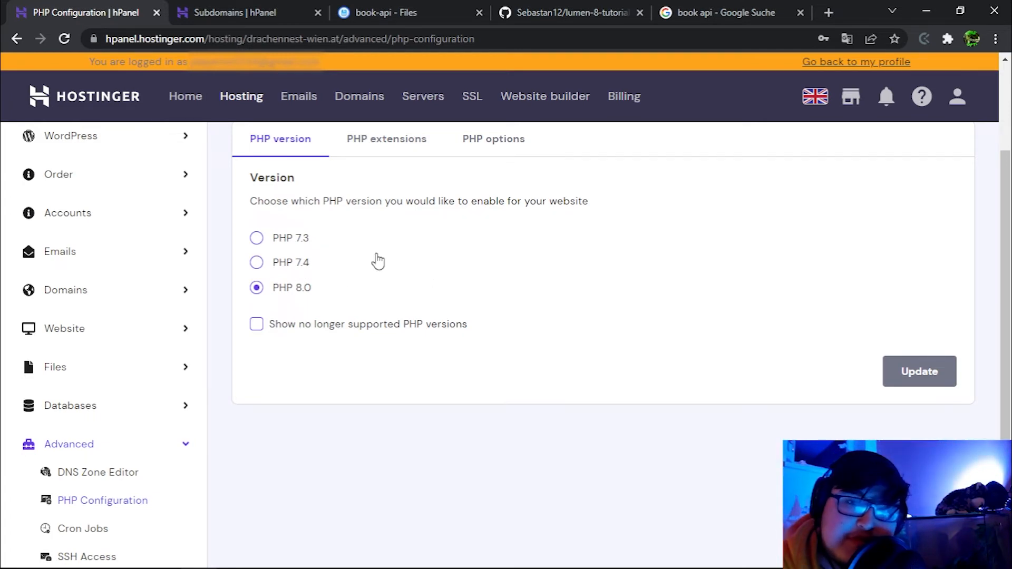
key(alt+Tab)
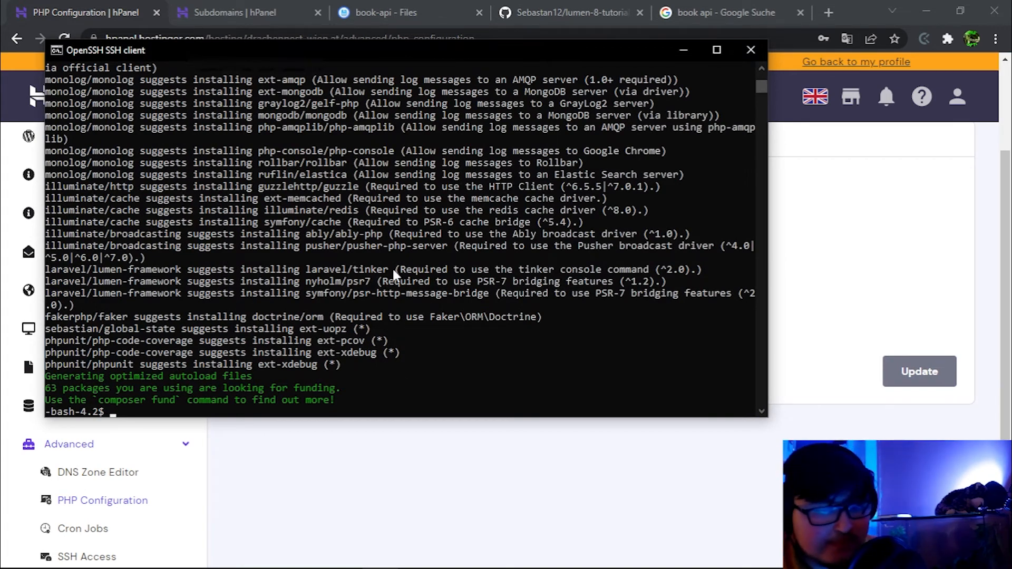
click(393, 7)
Copy .env.example into the same book-api folder.
scroll(296, 306, down, 2)
scroll(296, 306, down, 1)
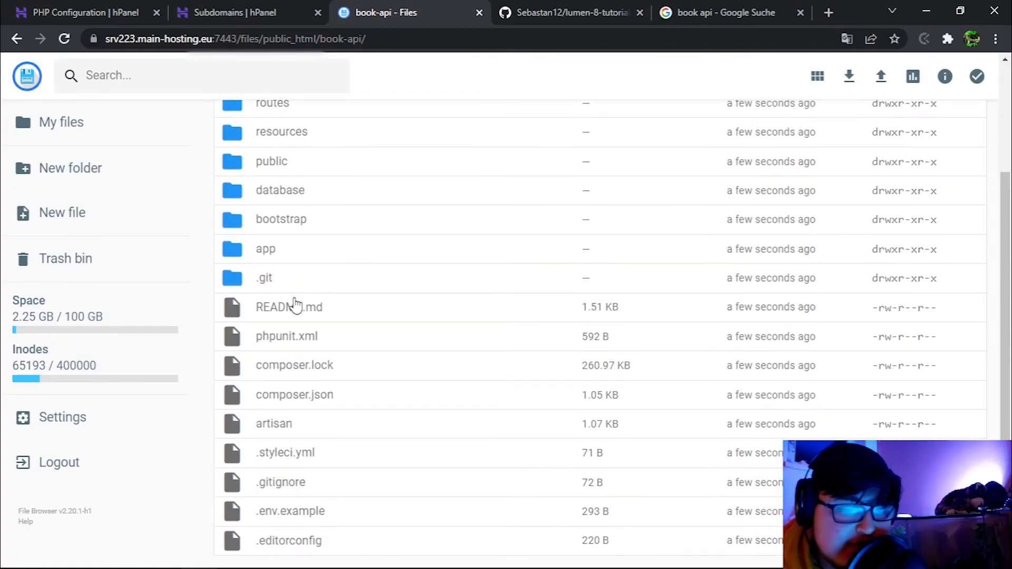
right_click(284, 514)
scroll(343, 522, down, 4)
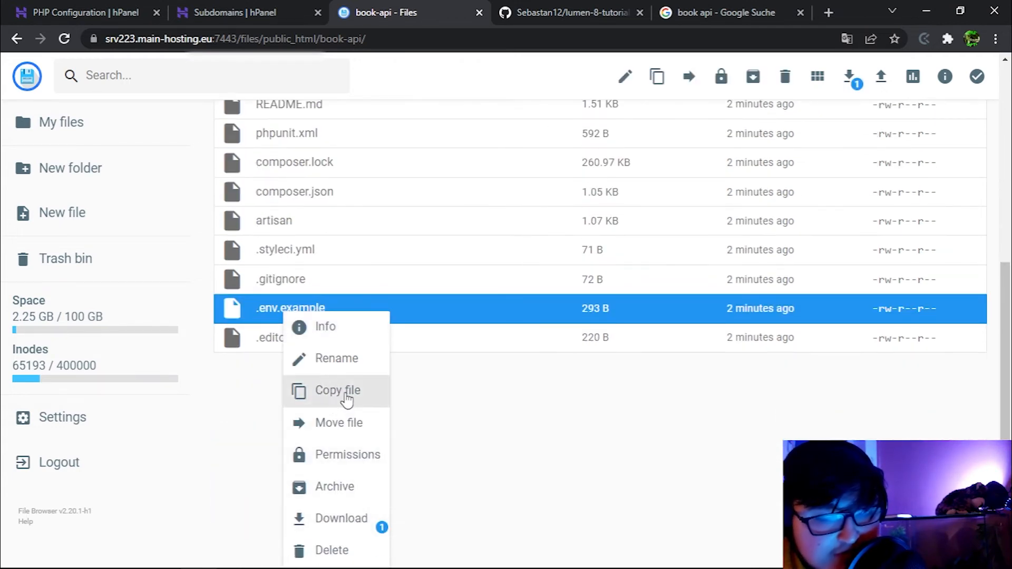
click(321, 397)
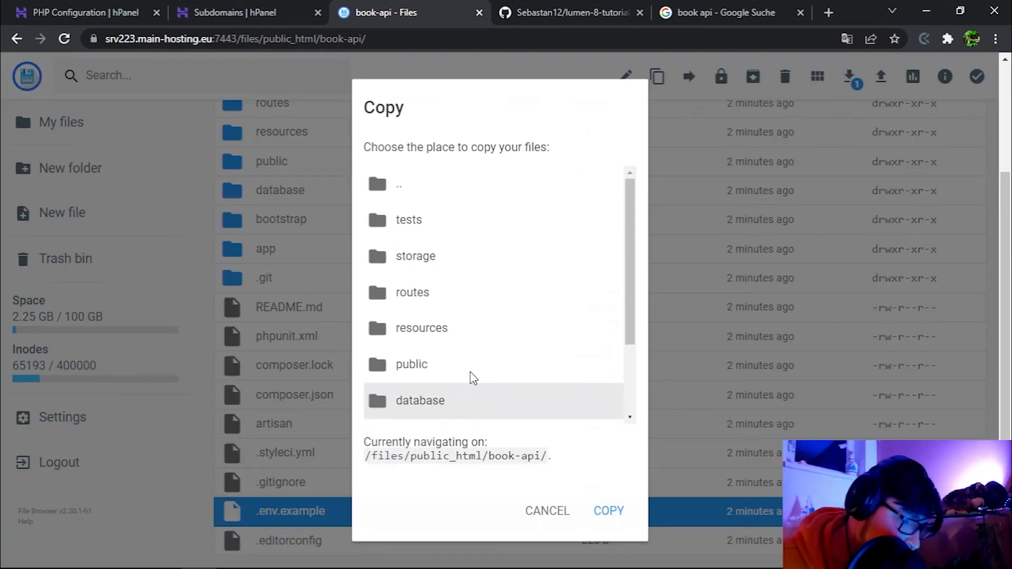
click(608, 511)
Rename the copied .env(1).example file to .env.
right_click(324, 393)
click(377, 402)
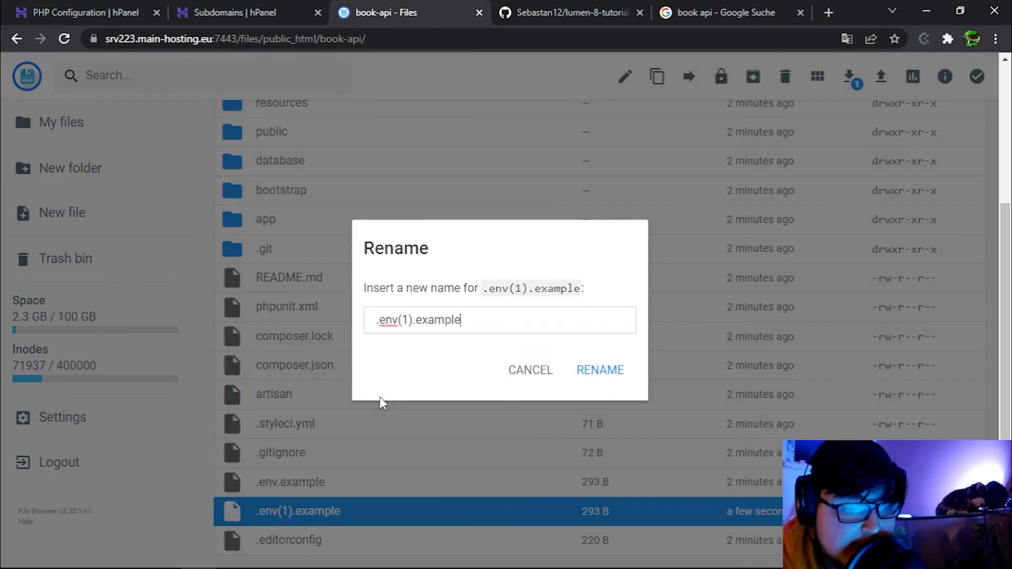
drag(462, 320, 397, 320)
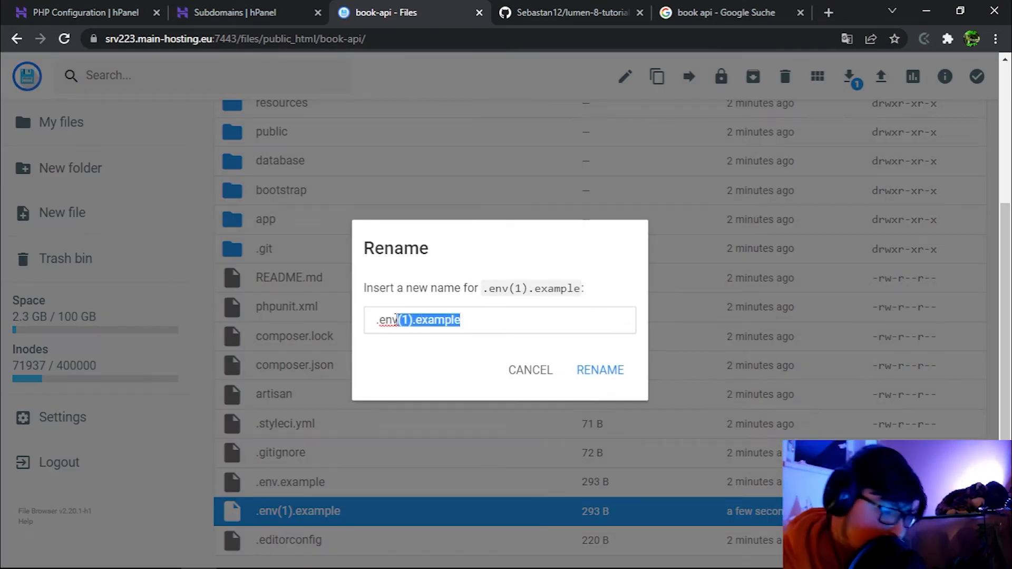
key(BackSpace)
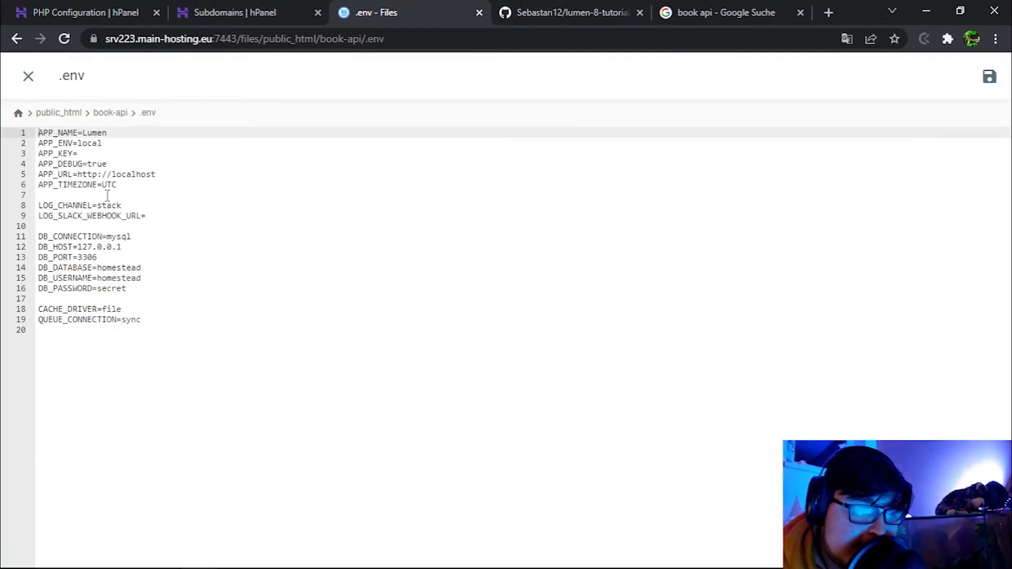
click(71, 9)
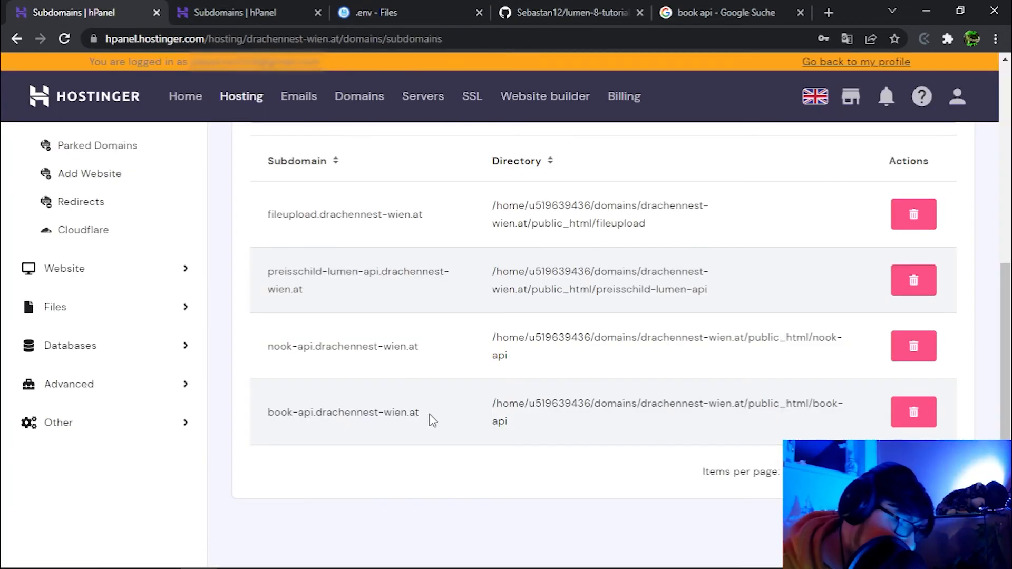
drag(425, 415, 270, 417)
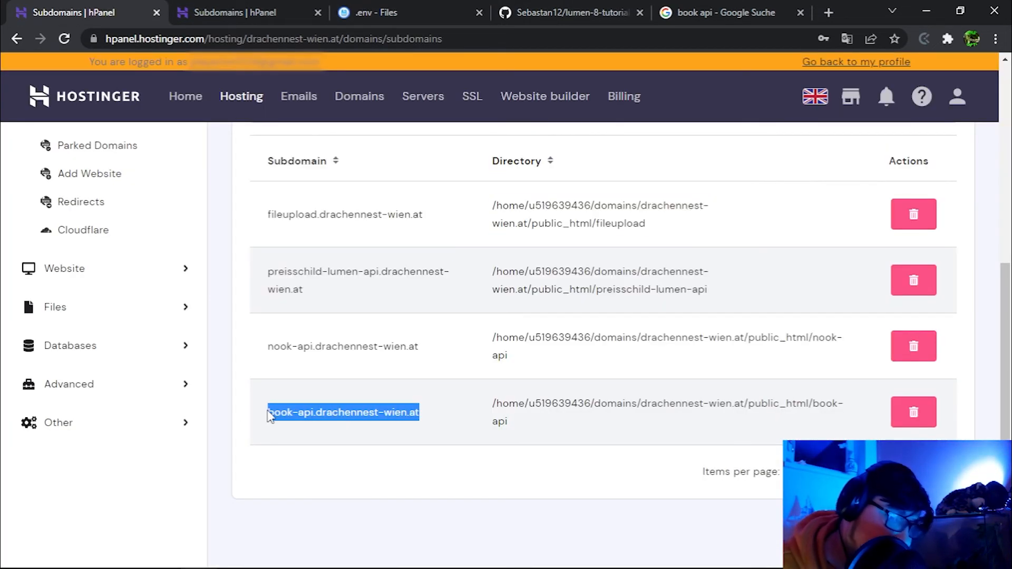
click(369, 13)
drag(156, 174, 107, 174)
key(ctrl+v)
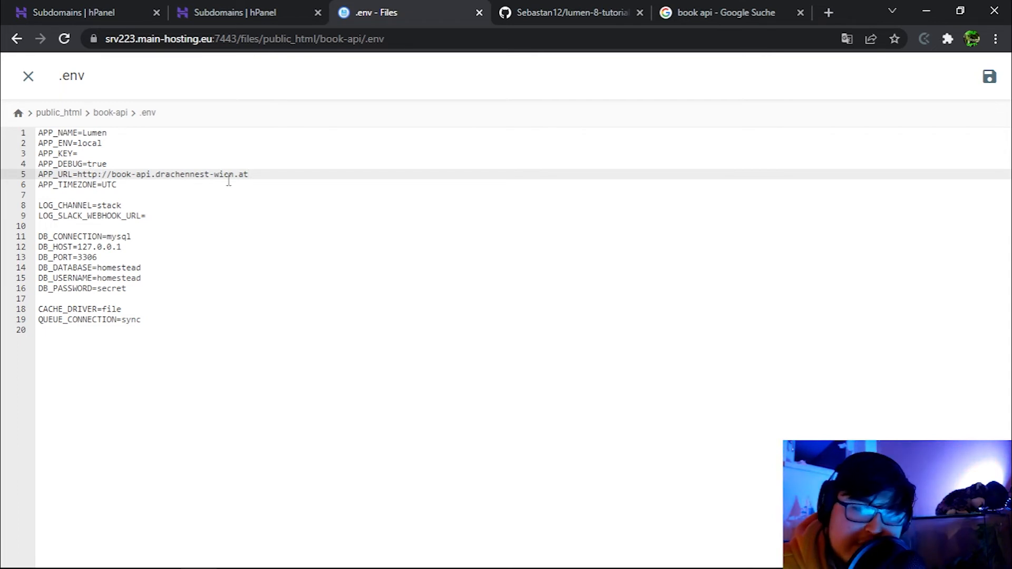
click(68, 248)
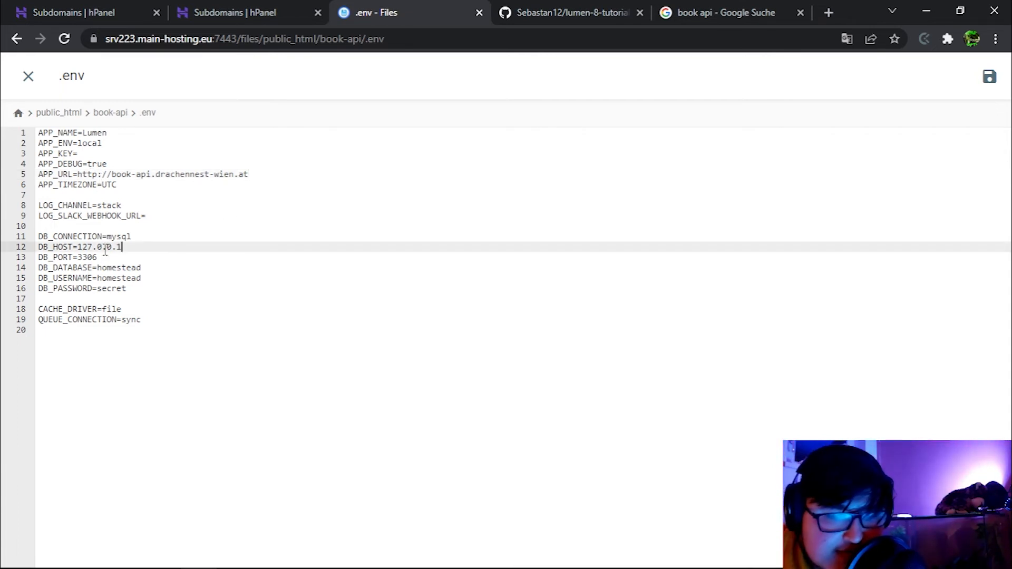
double_click(114, 266)
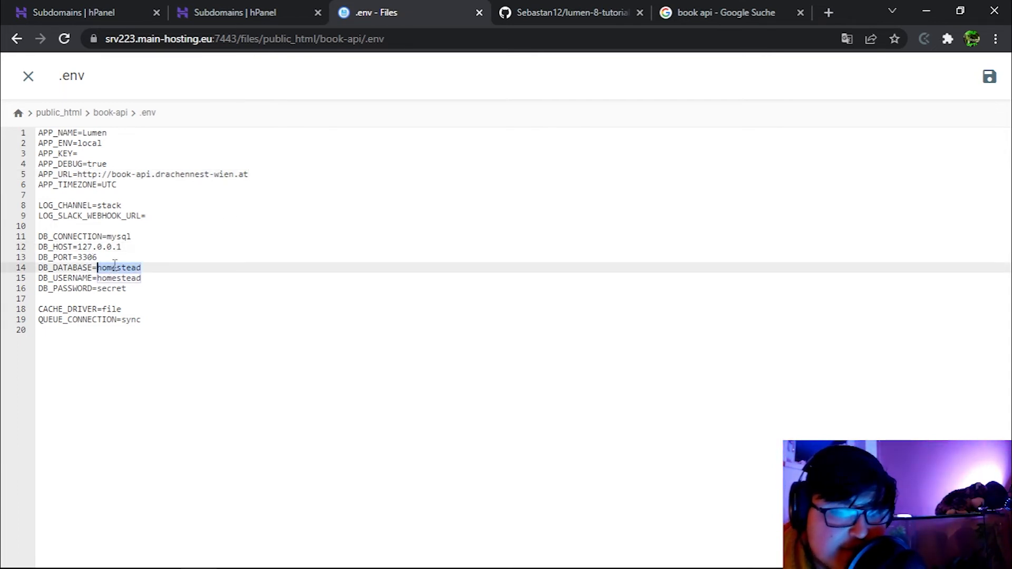
double_click(109, 277)
double_click(109, 289)
key(ctrl+1)
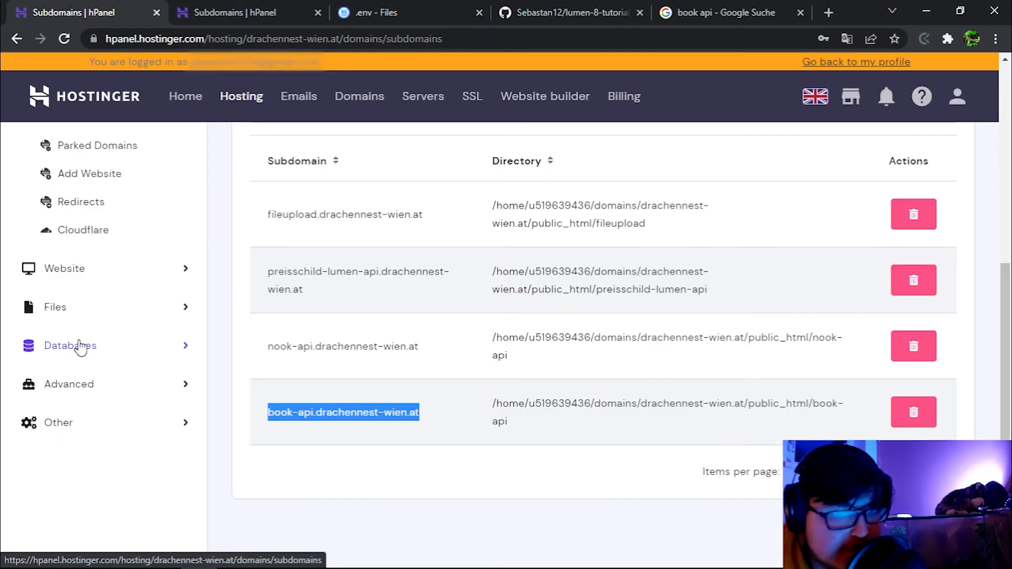
Create the book_api_db MySQL database with its own user and password.
click(73, 347)
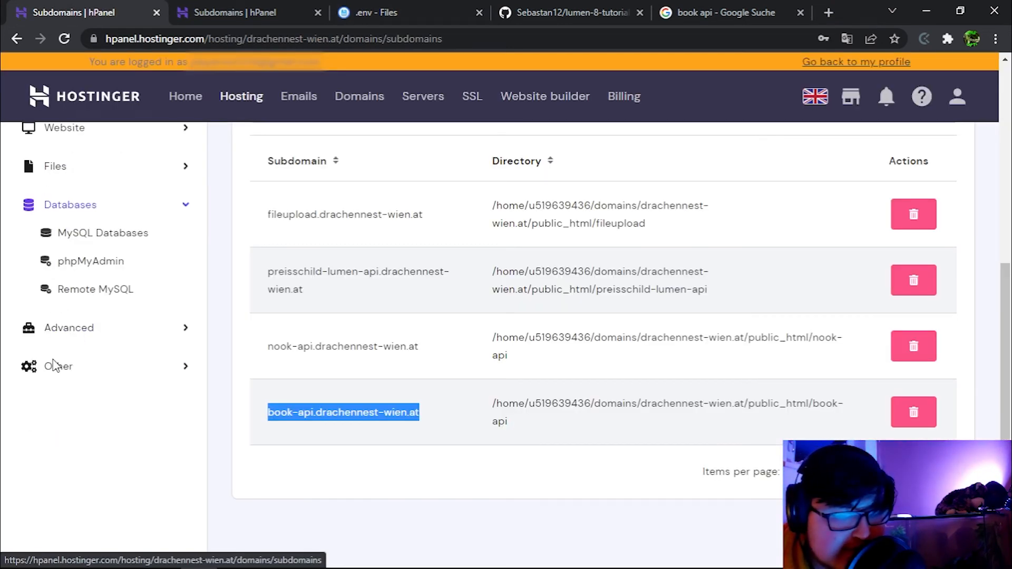
click(107, 238)
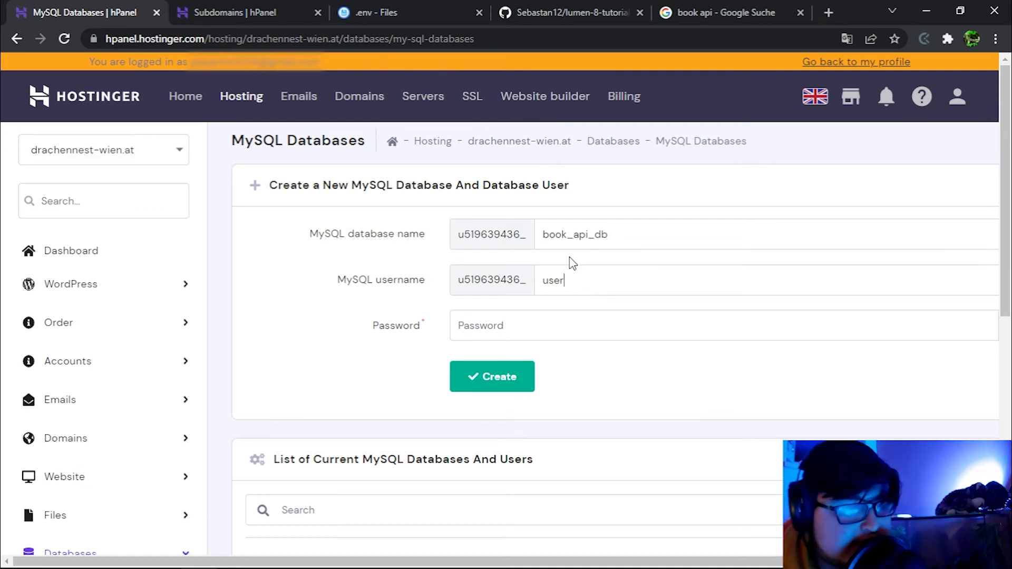
click(493, 332)
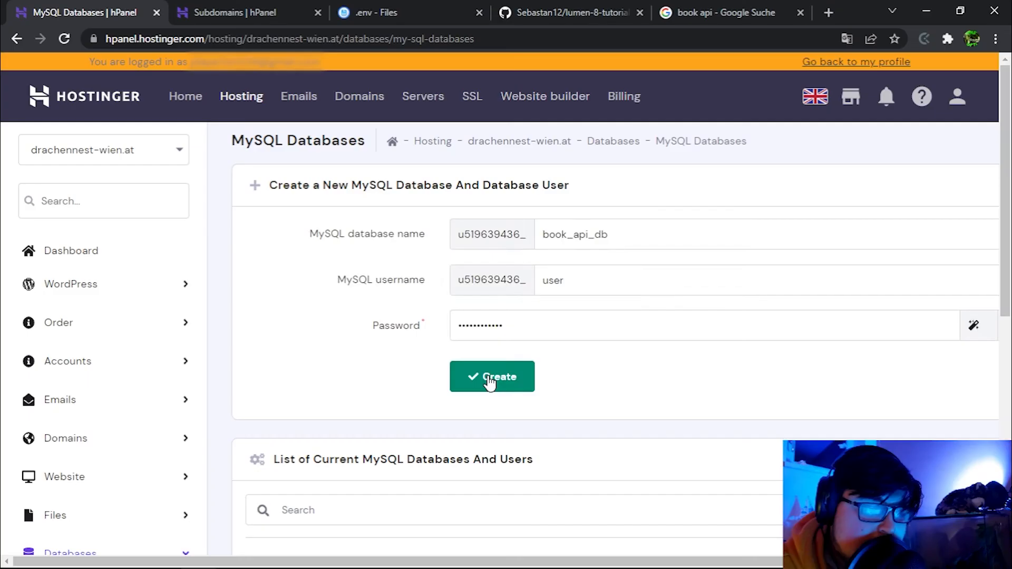
click(493, 374)
Copy the new database's full name u519639436_book_api_db from the databases list.
scroll(432, 312, down, 4)
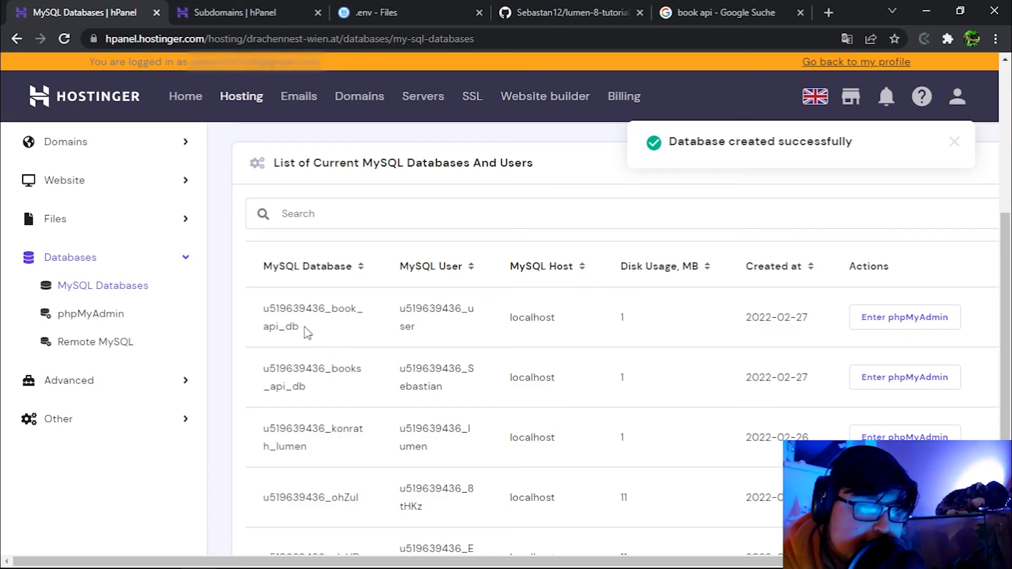
drag(305, 328, 253, 300)
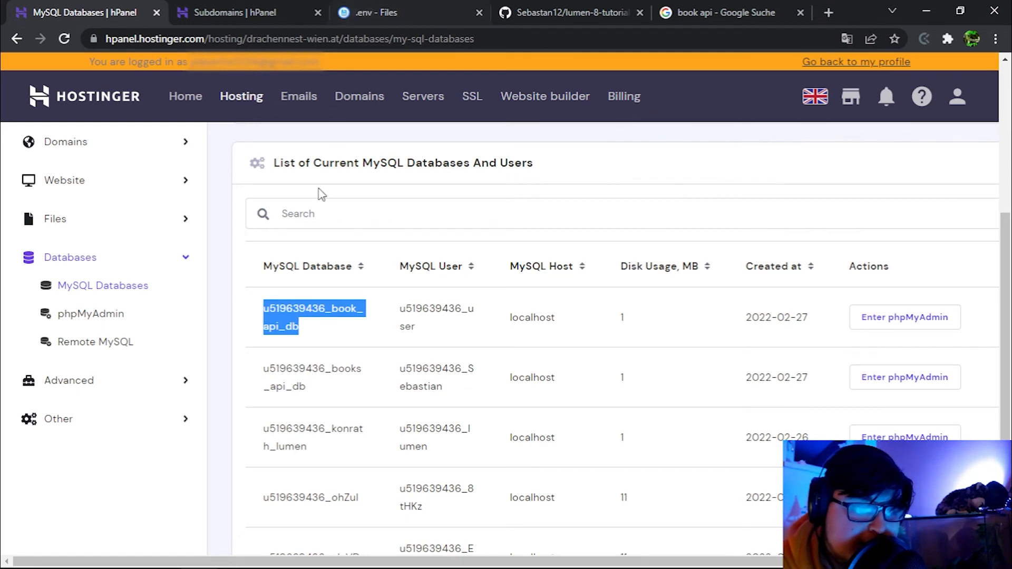
key(ctrl+c)
click(452, 11)
key(ctrl+v)
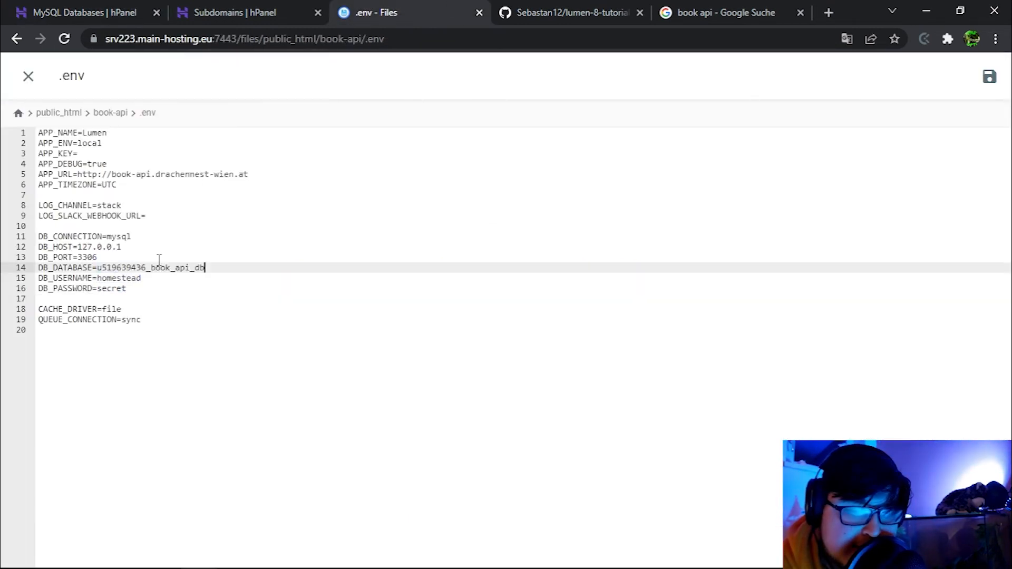
click(98, 6)
drag(416, 328, 399, 308)
key(ctrl+c)
click(368, 12)
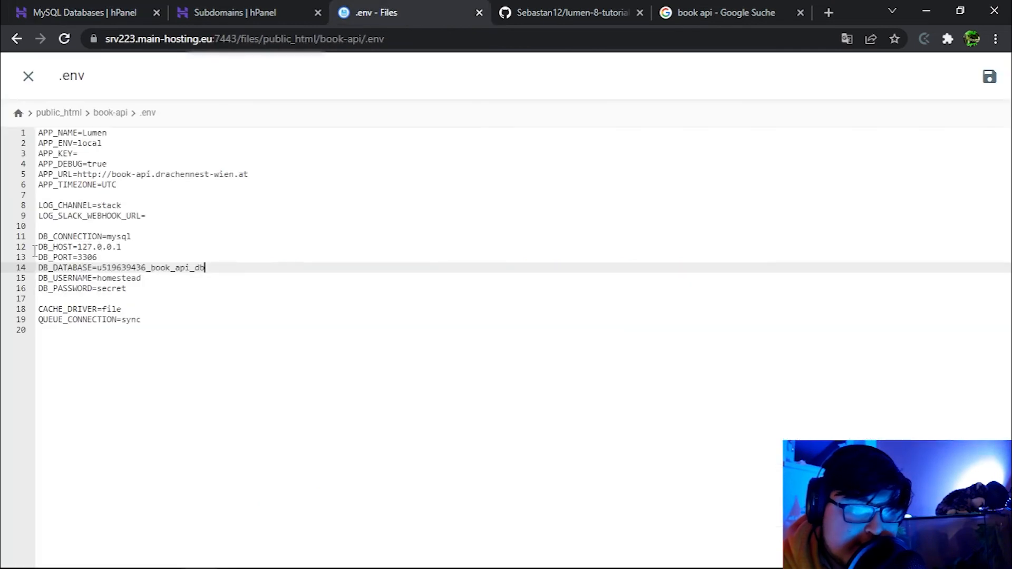
double_click(123, 277)
key(ctrl+v)
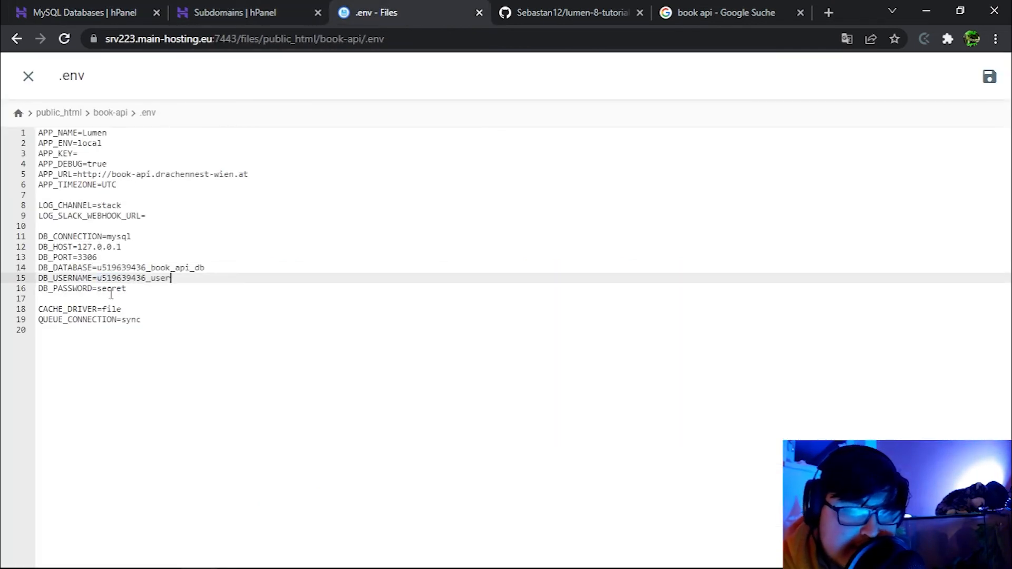
double_click(110, 292)
key(ctrl+v)
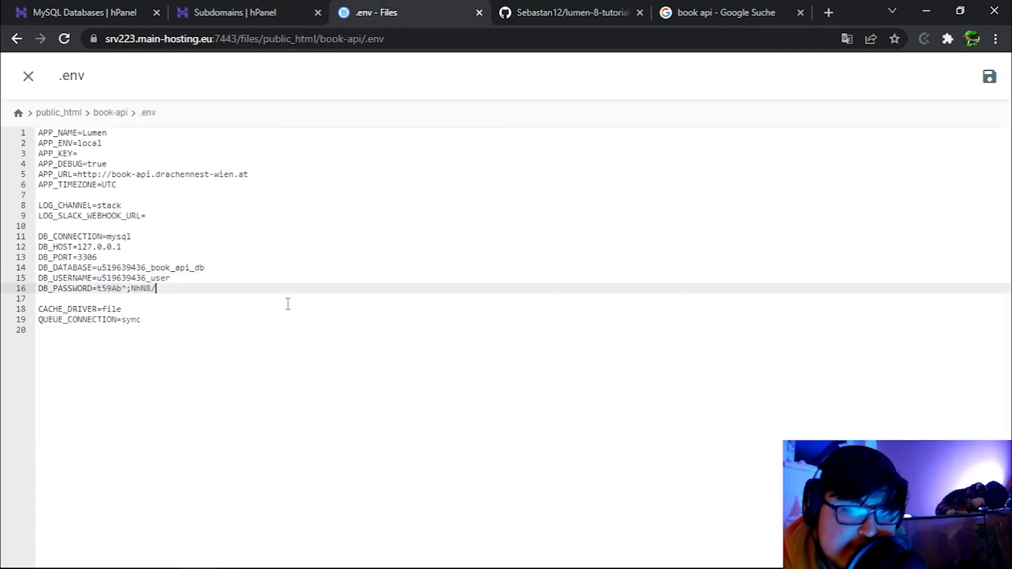
click(989, 76)
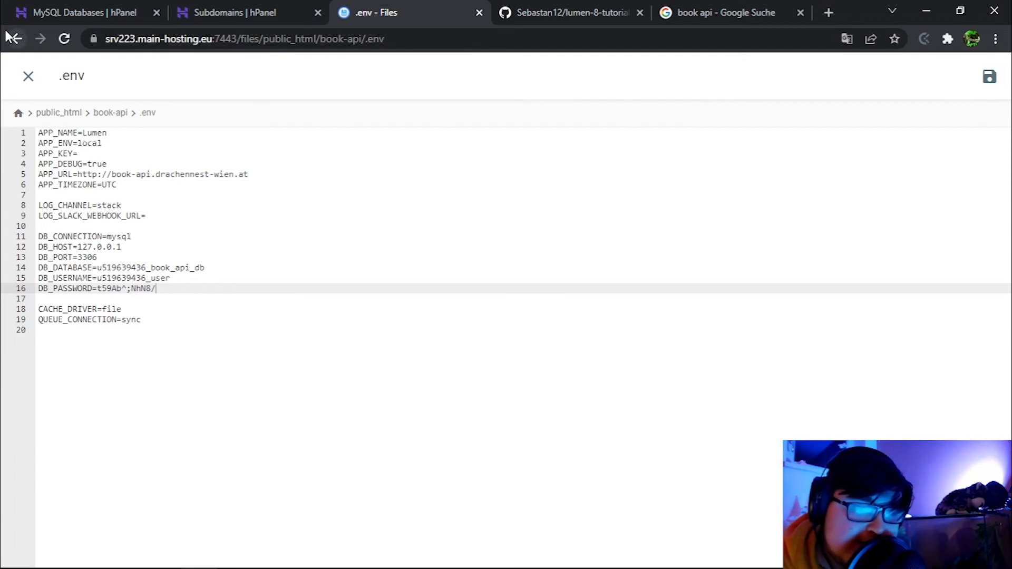
click(28, 75)
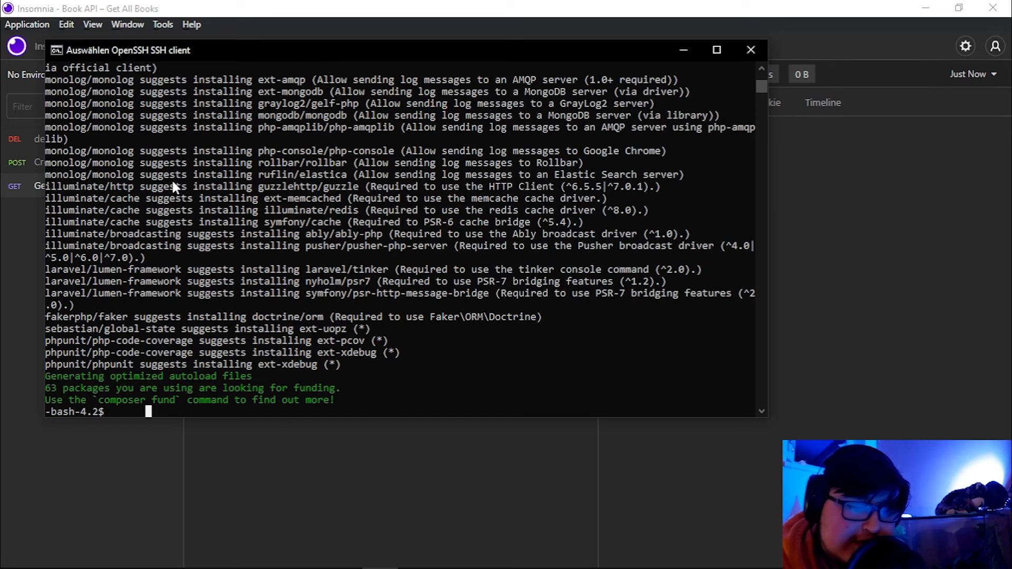
Run php artisan migrate to create the migration table and the books table.
text(php artisan migr)
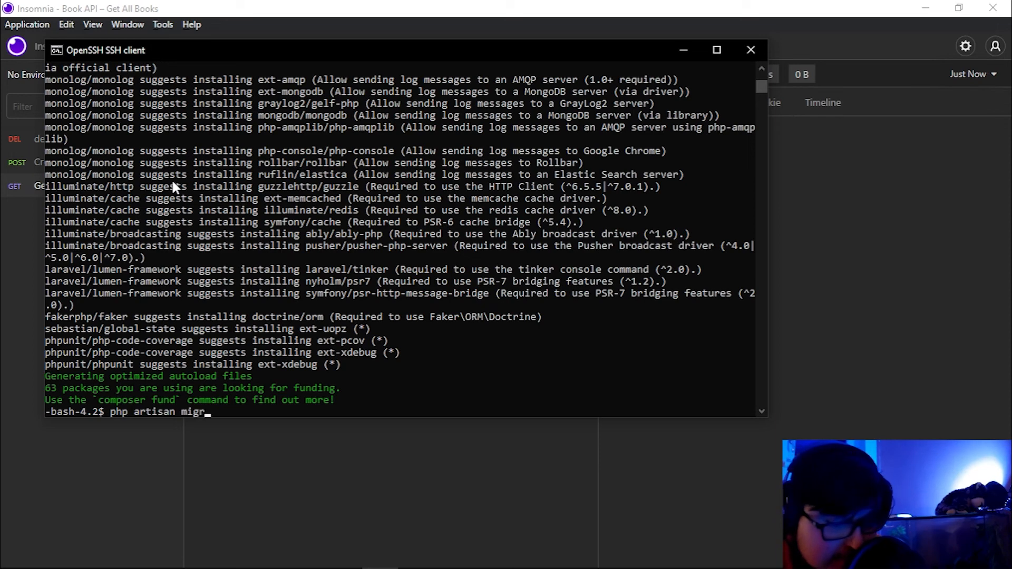
text(ate)
key(Return)
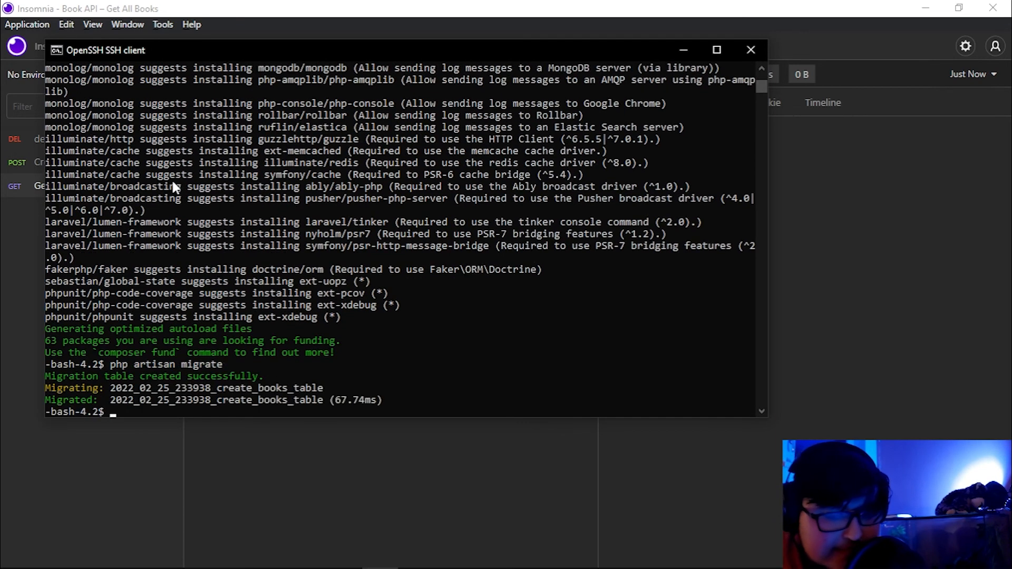
key(alt+Tab)
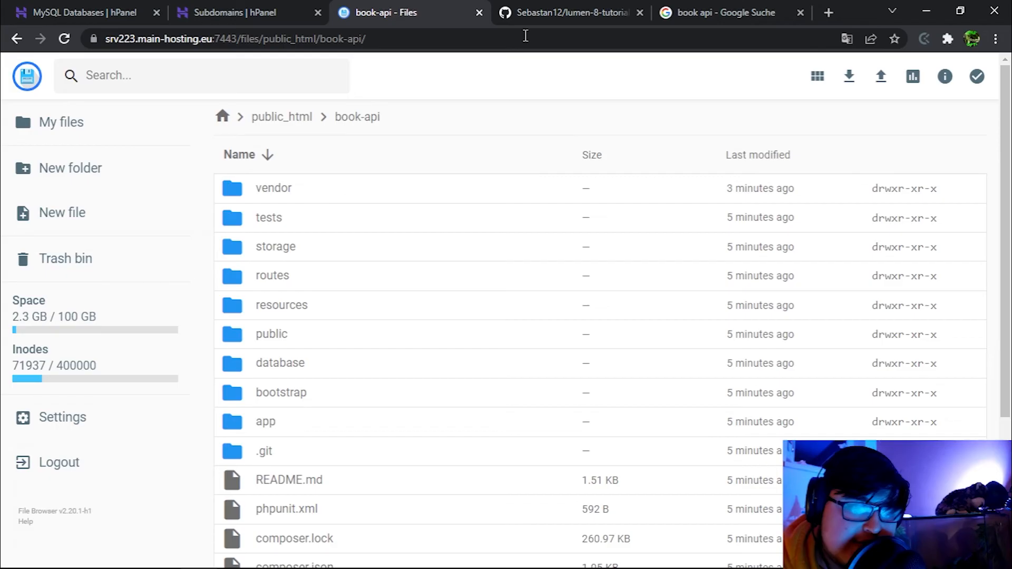
Load book-api.drachennest-wien.at and its public folder, confirming Lumen (8.3.4) is served.
key(ctrl+t)
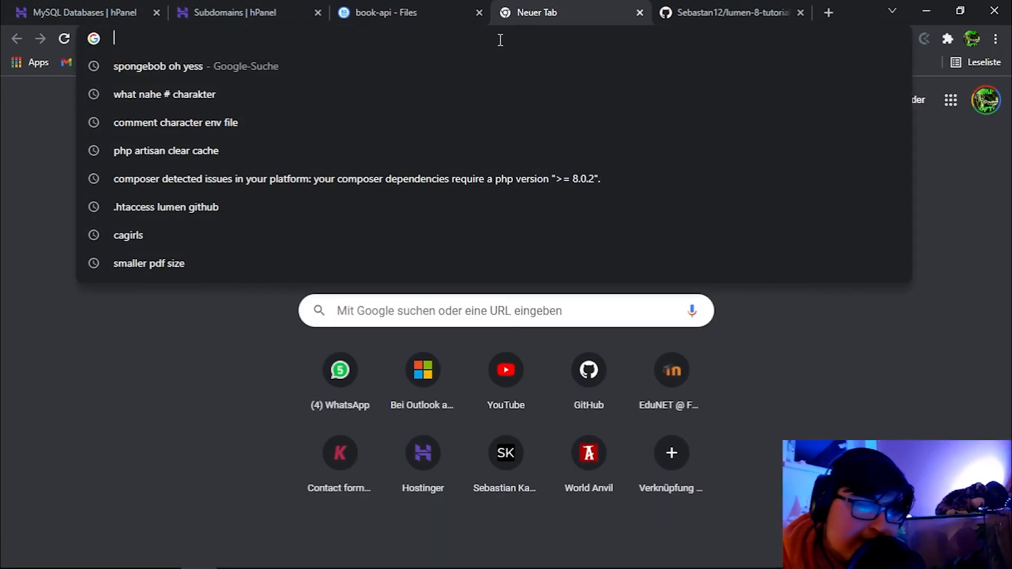
key(ctrl+v)
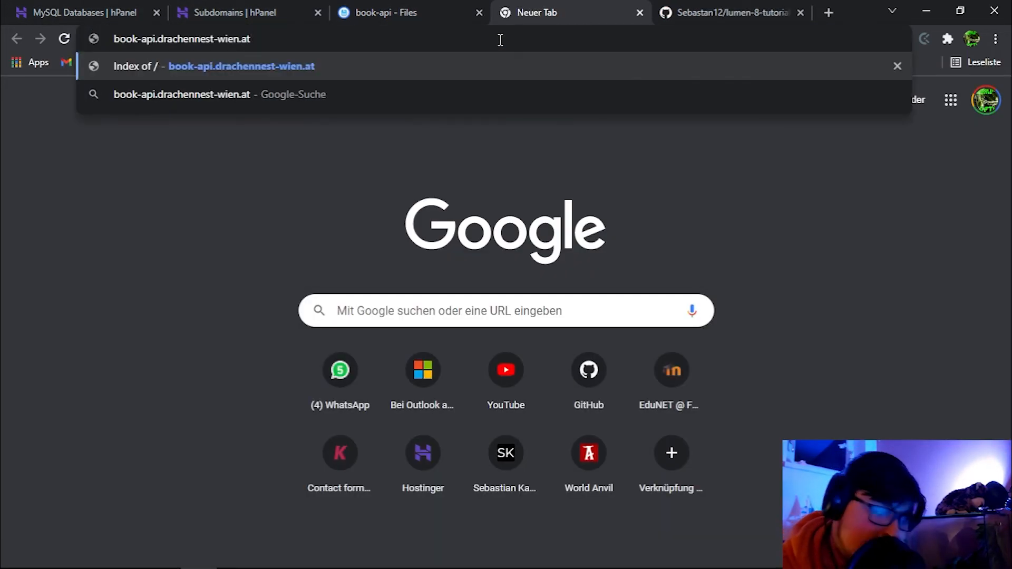
key(Return)
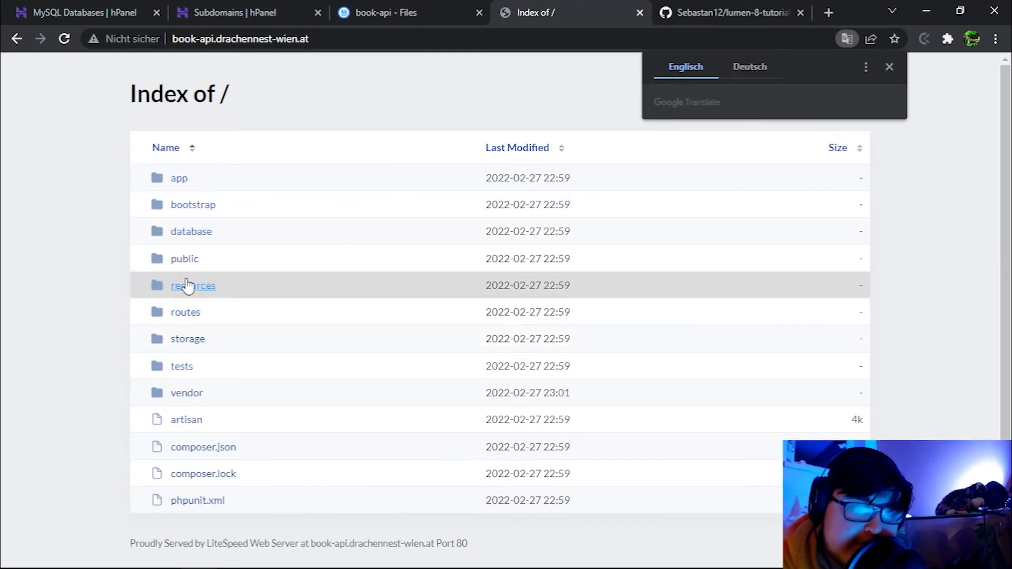
click(185, 259)
drag(224, 68, 3, 78)
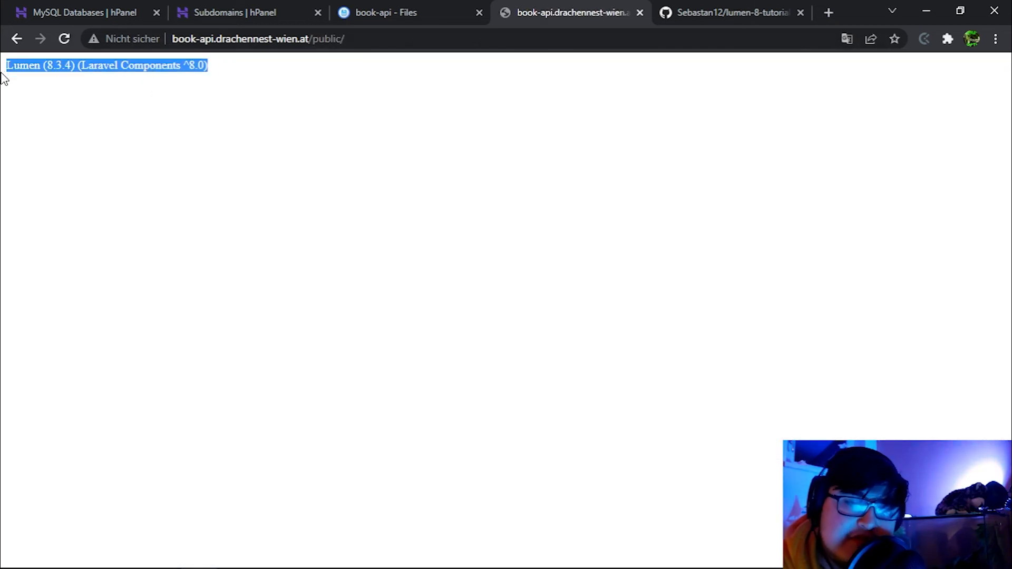
click(268, 98)
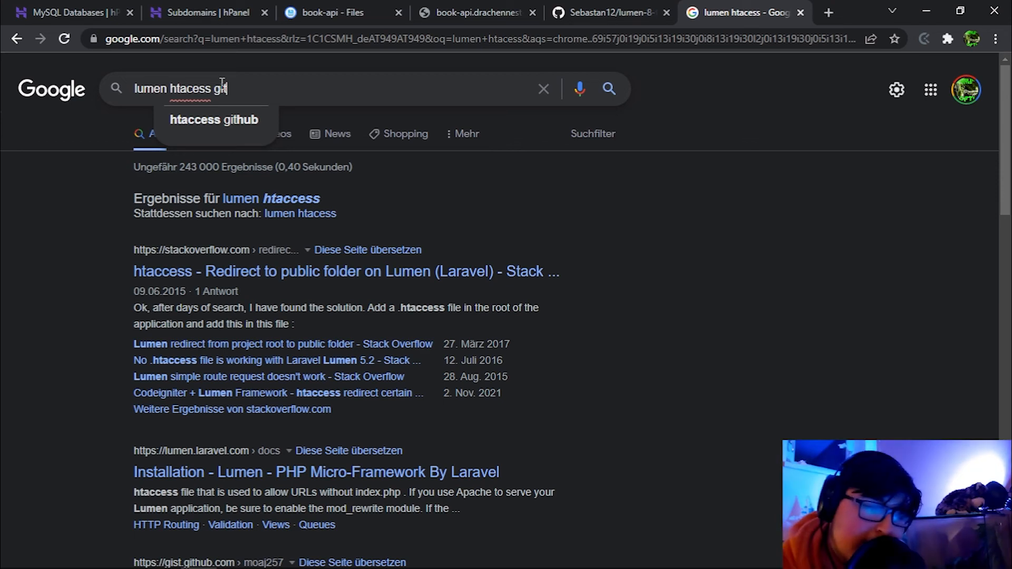
Search 'lumen htaccess git', open the lumen.htaccess gist and select its code.
text(t)
key(Return)
click(243, 269)
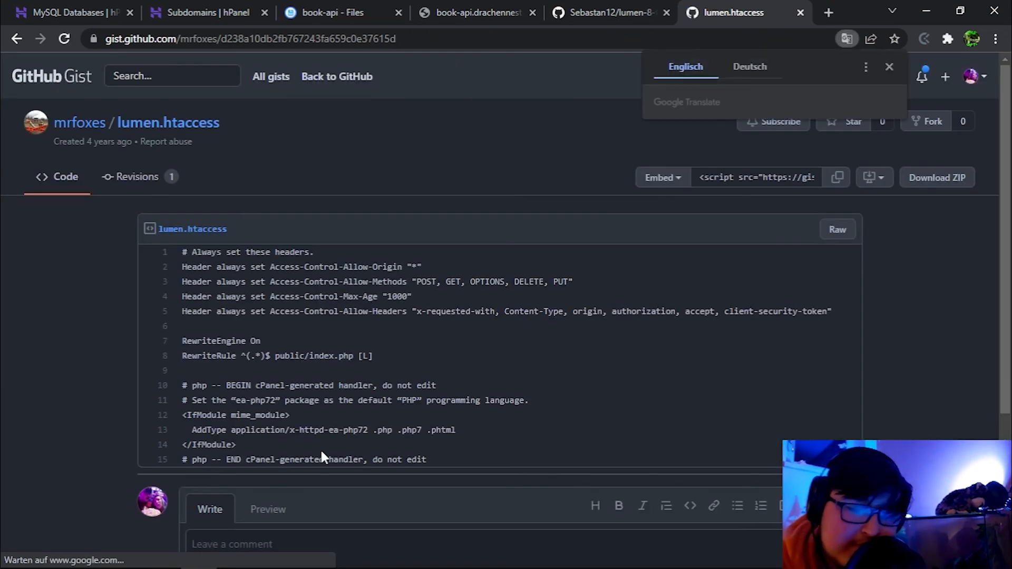
drag(428, 460, 177, 247)
Create .htaccess in book-api holding the gist's public/index.php rewrite rules and save it.
click(333, 13)
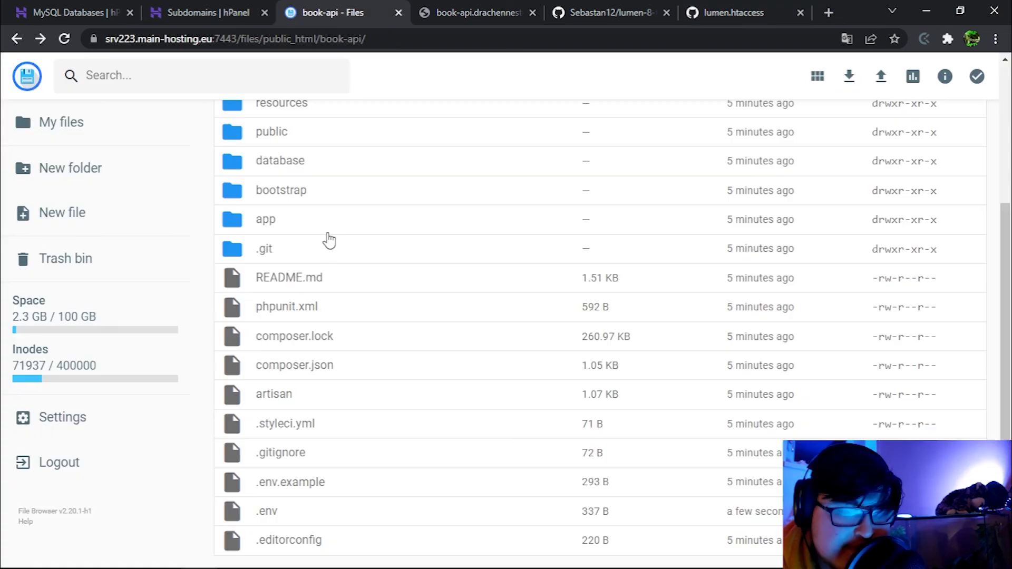
click(73, 213)
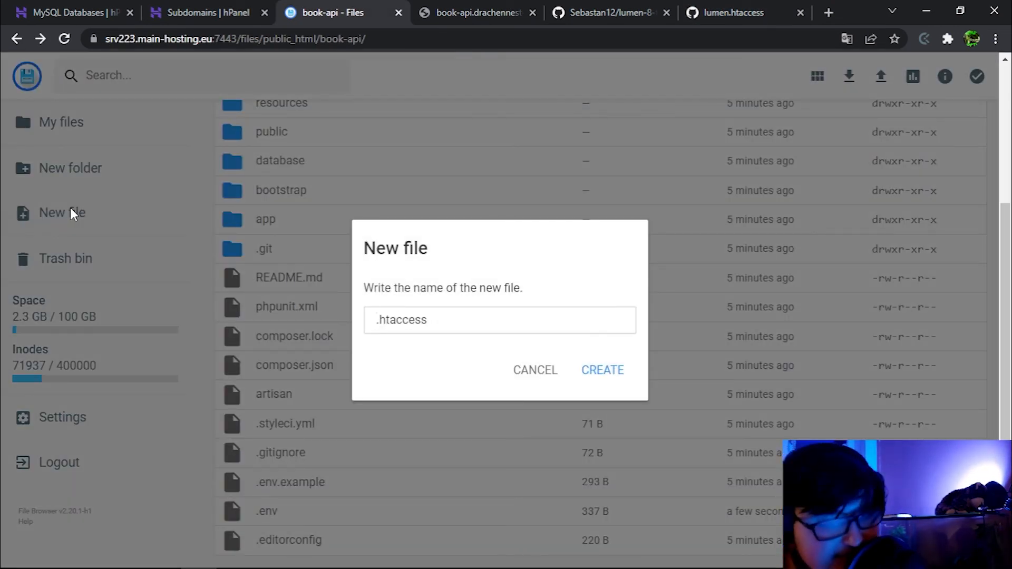
click(601, 372)
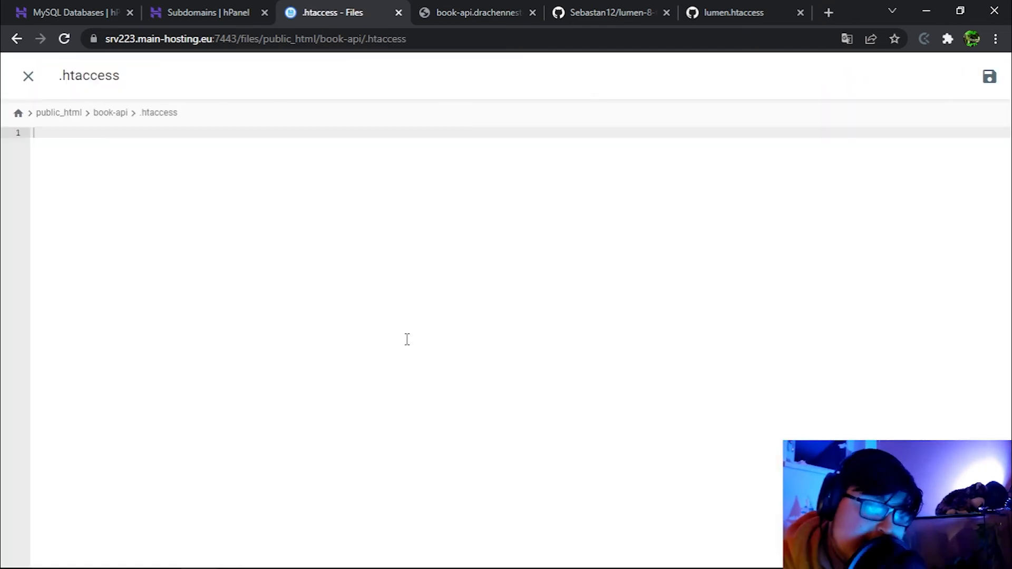
key(ctrl+v)
click(989, 76)
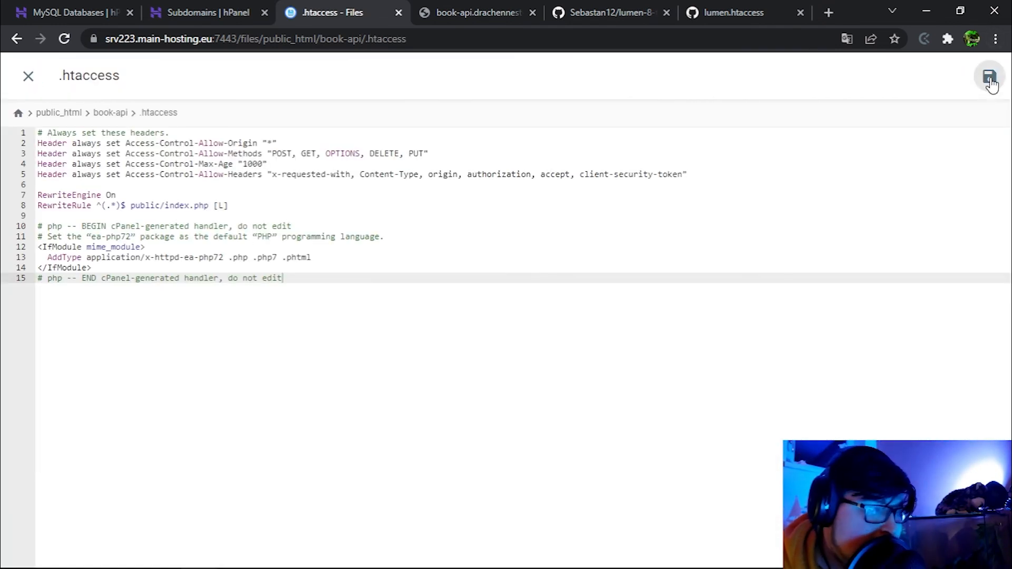
click(461, 11)
click(418, 37)
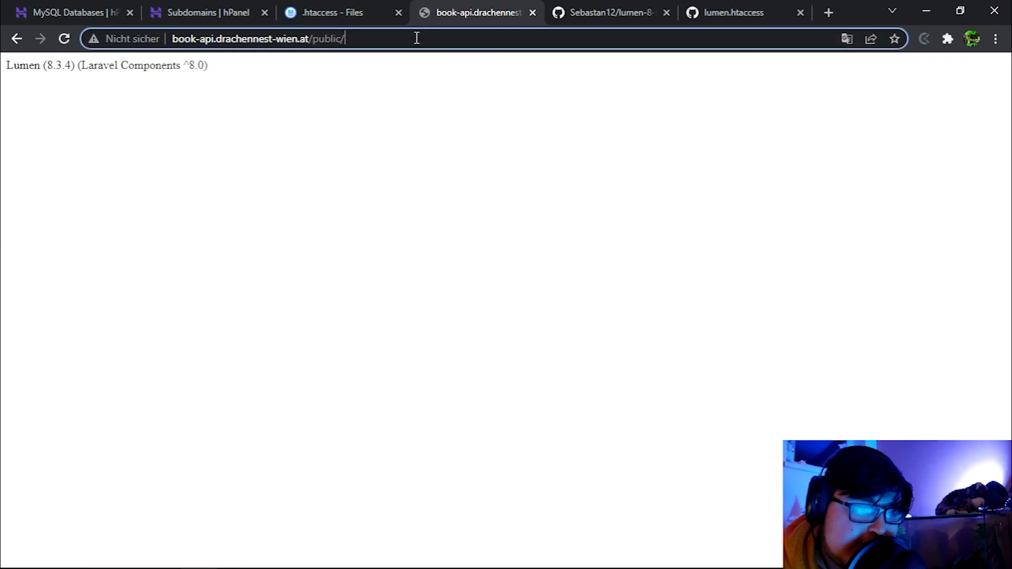
Drop public/ from the URL and reload, confirming the bare subdomain shows Lumen (8.3.4).
drag(418, 36, 319, 39)
key(BackSpace)
key(Return)
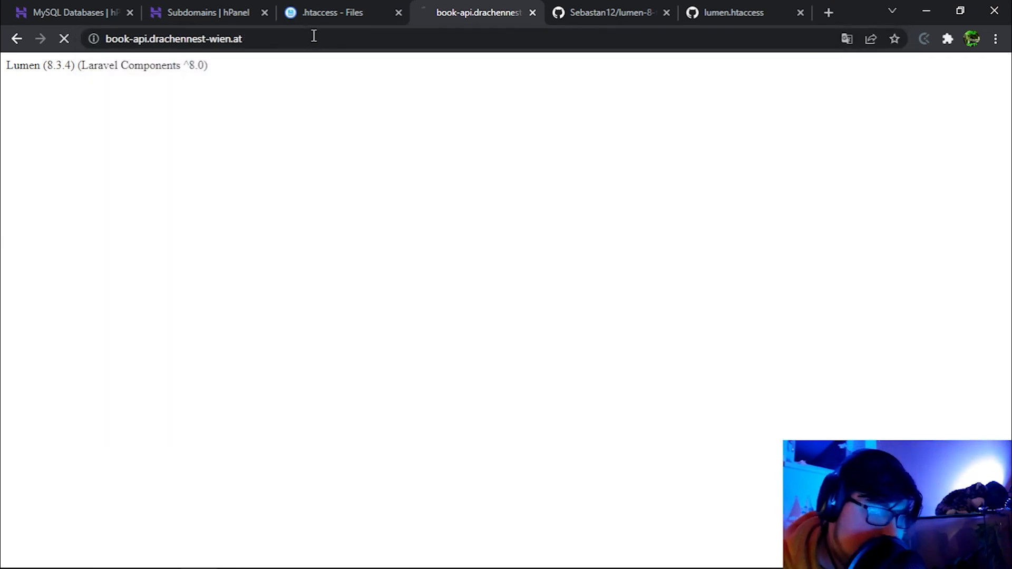
drag(237, 70, 2, 103)
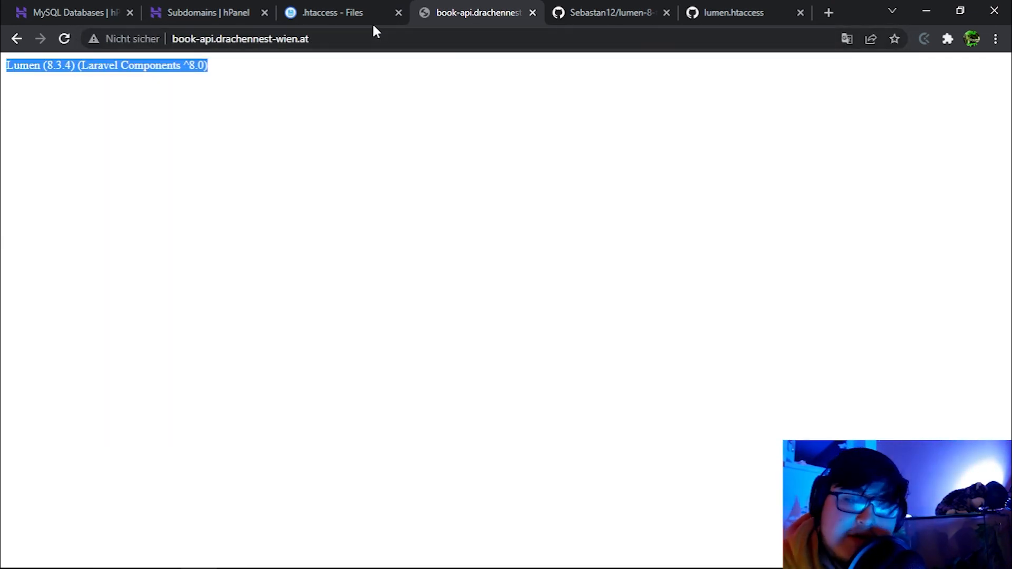
Load book-api.drachennest-wien.at/books in the browser and check it returns [].
click(343, 41)
key(alt+Tab)
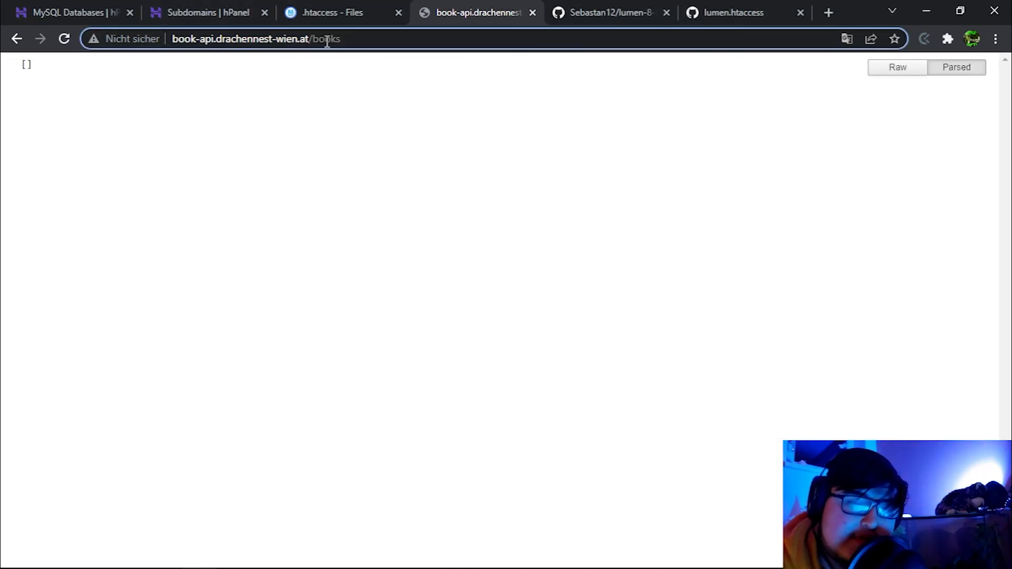
drag(354, 38, 2, 53)
click(404, 38)
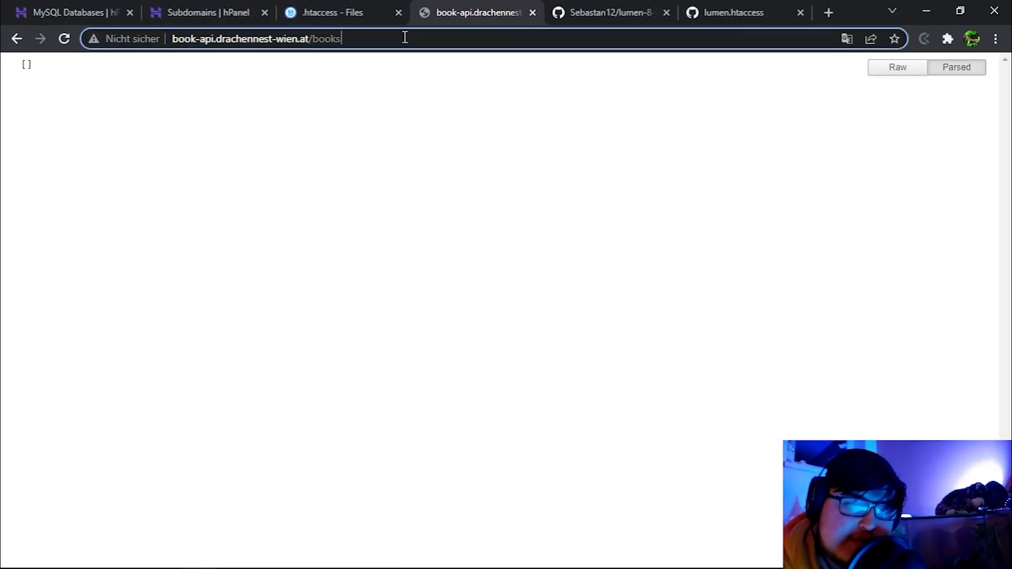
key(Return)
click(892, 67)
Send the Get All Books request in Insomnia and confirm the response is an empty [].
key(alt+Tab)
key(alt+Tab)
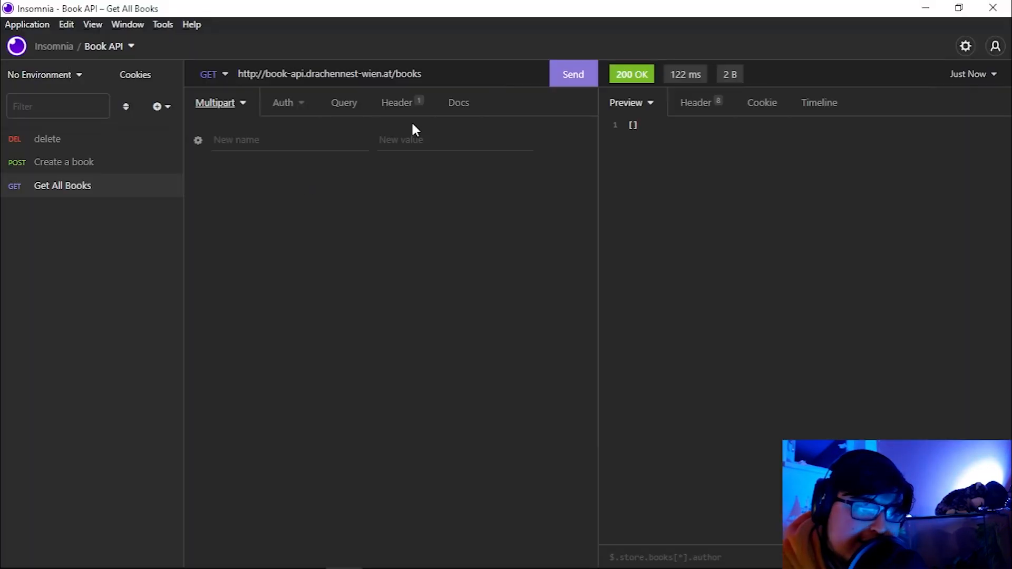
click(567, 81)
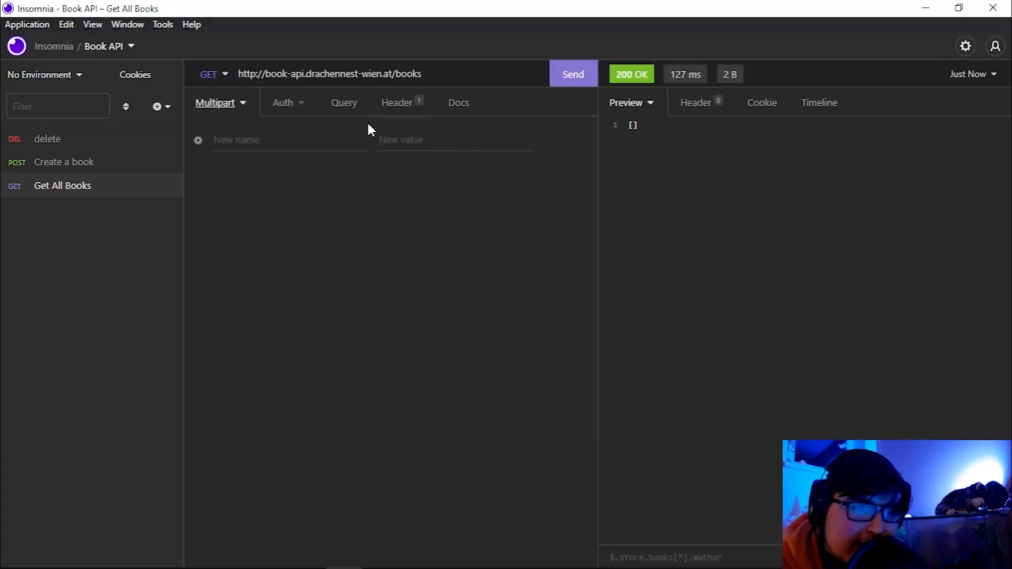
key(alt+Tab)
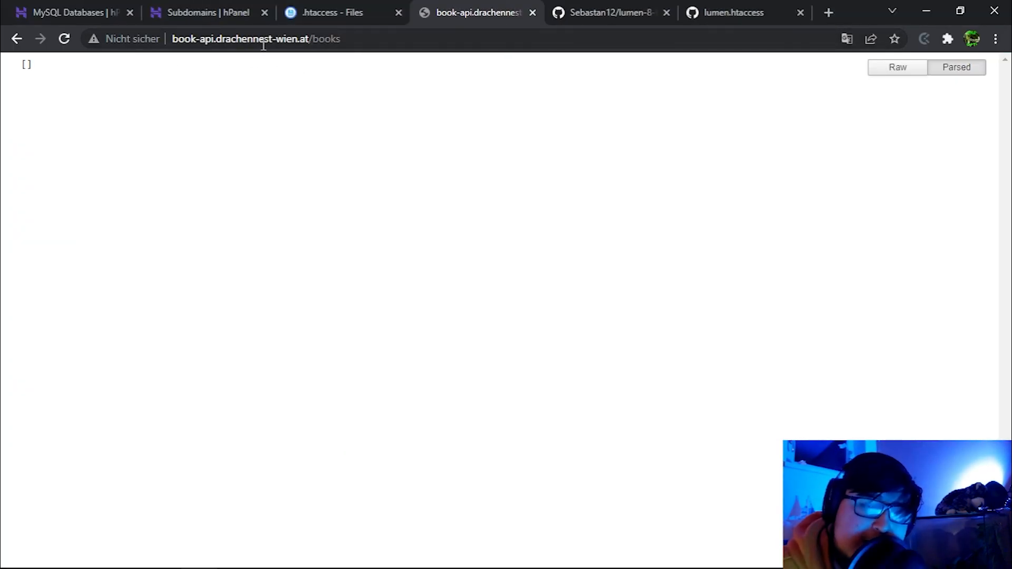
key(alt+Tab)
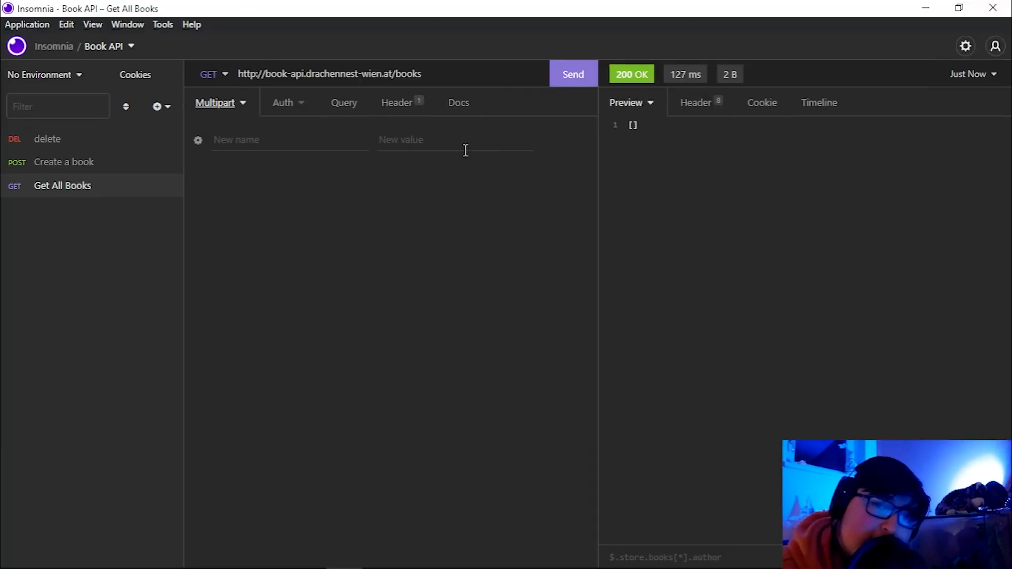